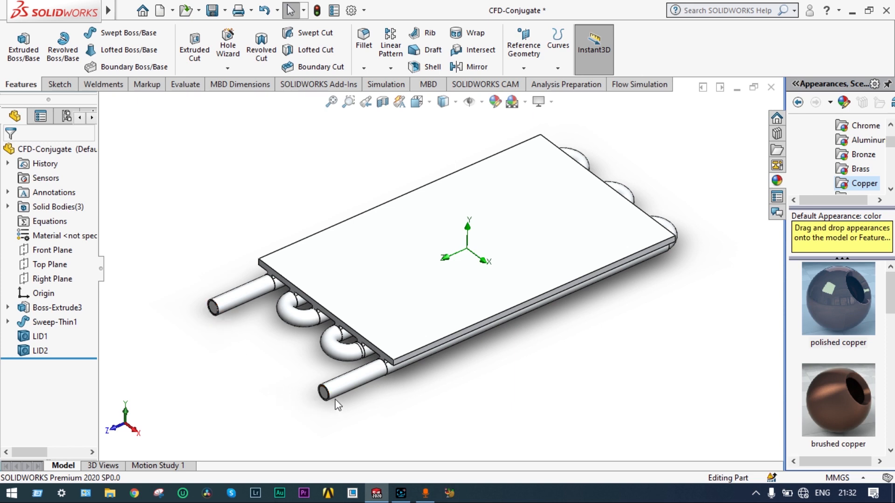
- Start a new Flow Simulation project with the wizard, using the SI unit system with temperature in °C
{"action": "left_click", "coordinate": [640, 85]}
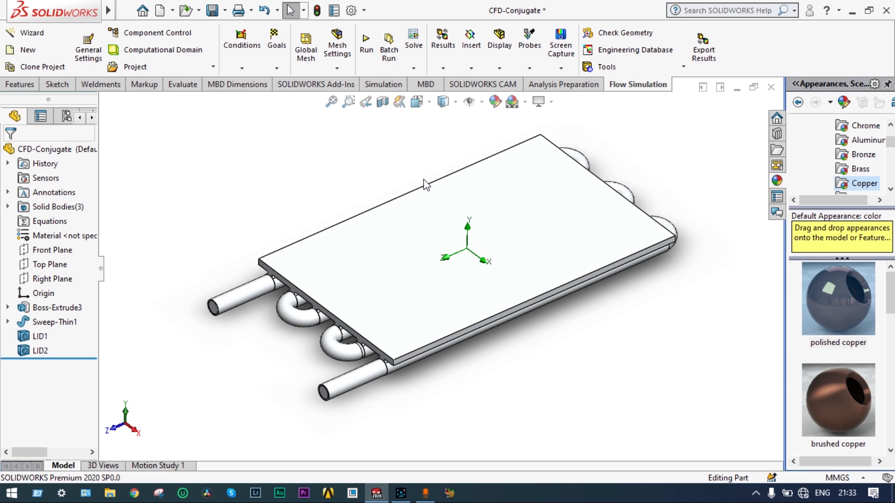
{"action": "left_click", "coordinate": [27, 33]}
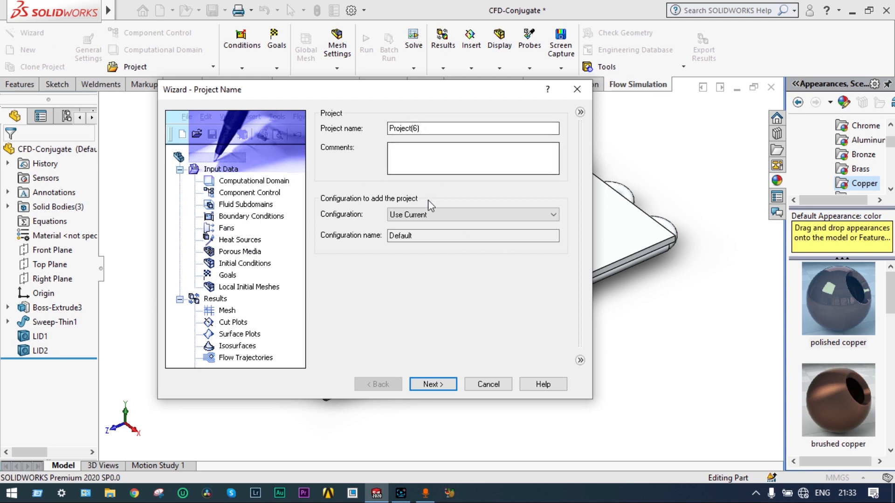
{"action": "left_click", "coordinate": [430, 385]}
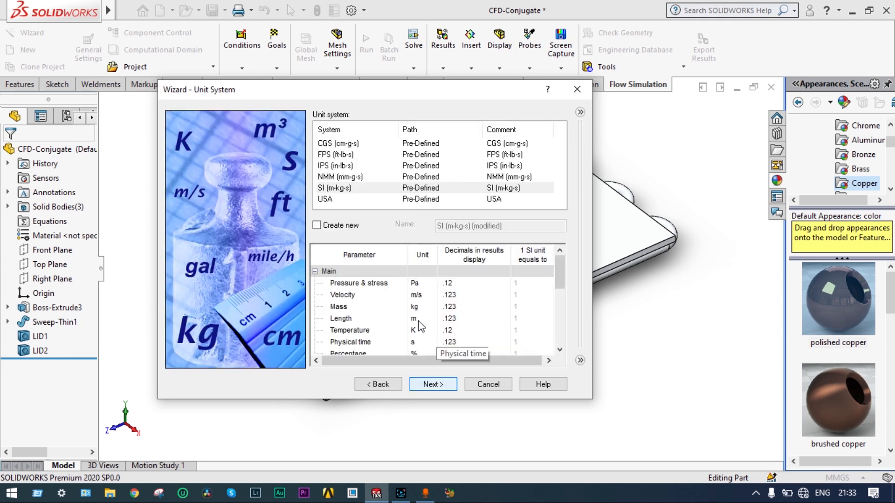
{"action": "left_click", "coordinate": [344, 188]}
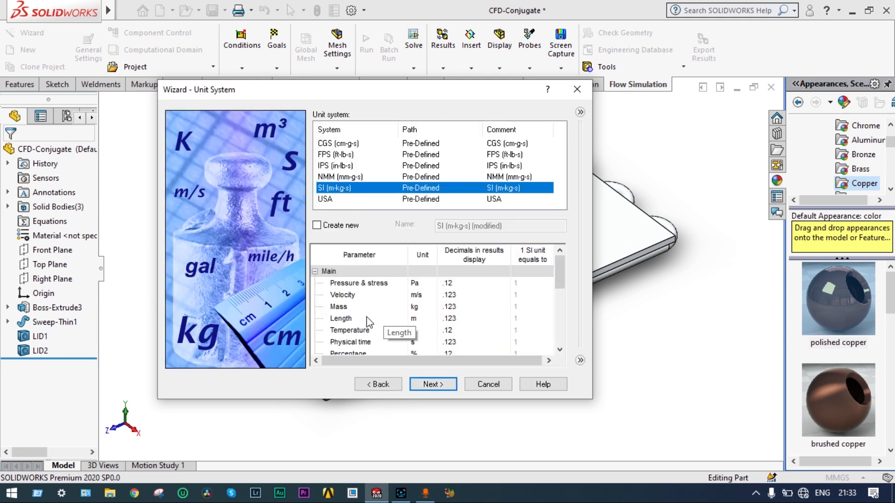
{"action": "left_click", "coordinate": [415, 331]}
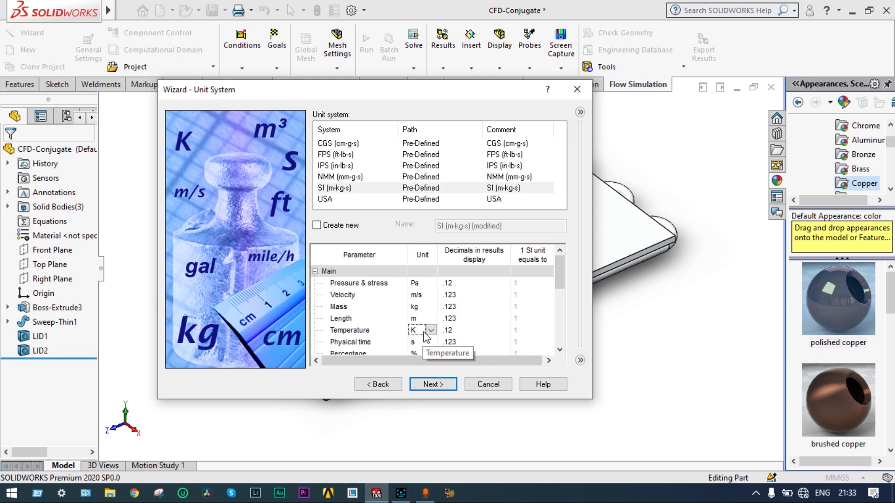
{"action": "left_click", "coordinate": [431, 330]}
{"action": "left_click", "coordinate": [430, 350]}
{"action": "left_click", "coordinate": [442, 388]}
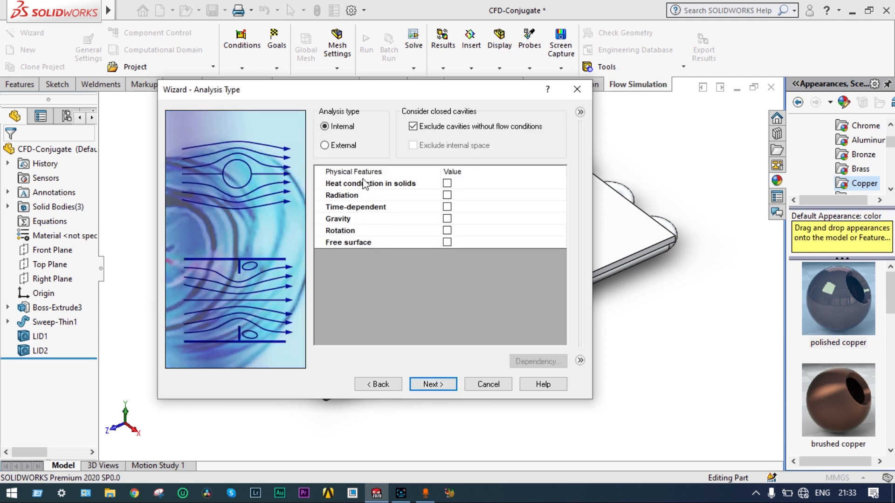
- Set the analysis type to External and enable heat conduction in solids and gravity
{"action": "left_click", "coordinate": [325, 145]}
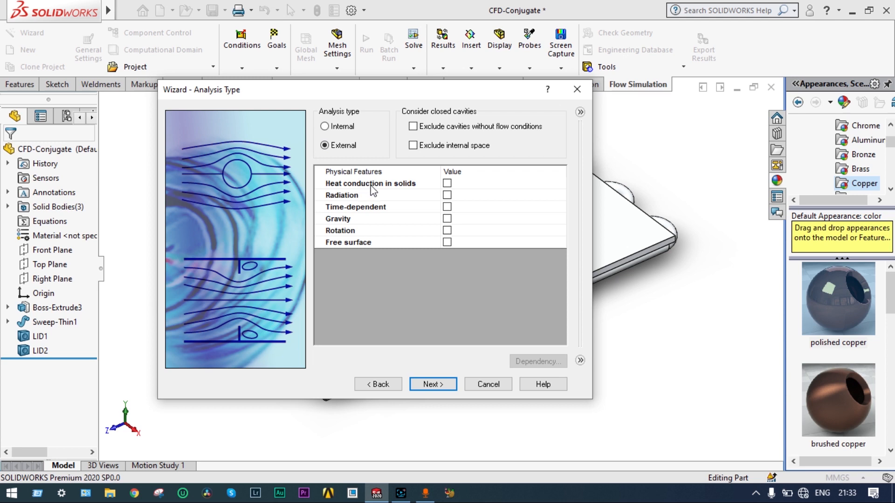
{"action": "left_click", "coordinate": [447, 183]}
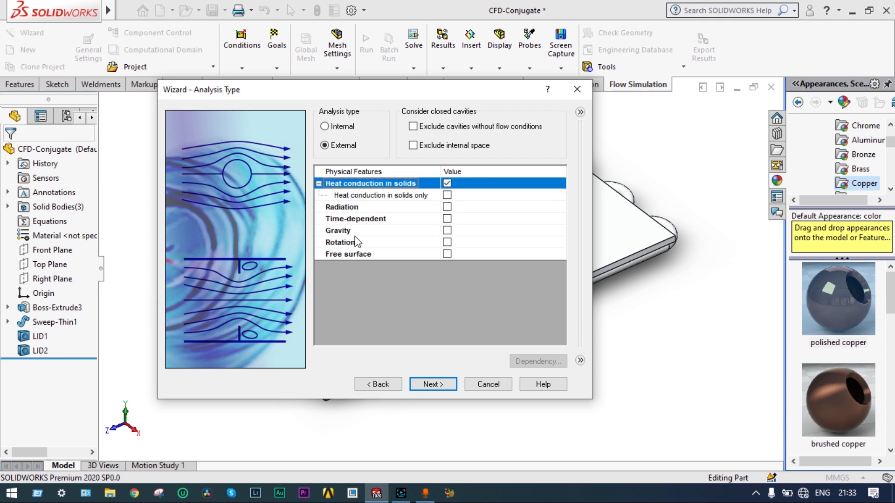
{"action": "left_click", "coordinate": [447, 230]}
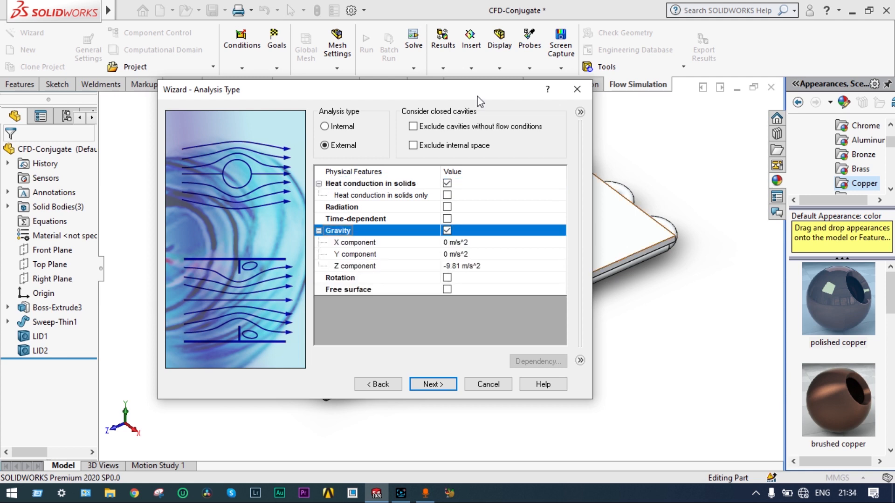
{"action": "key", "text": "Return"}
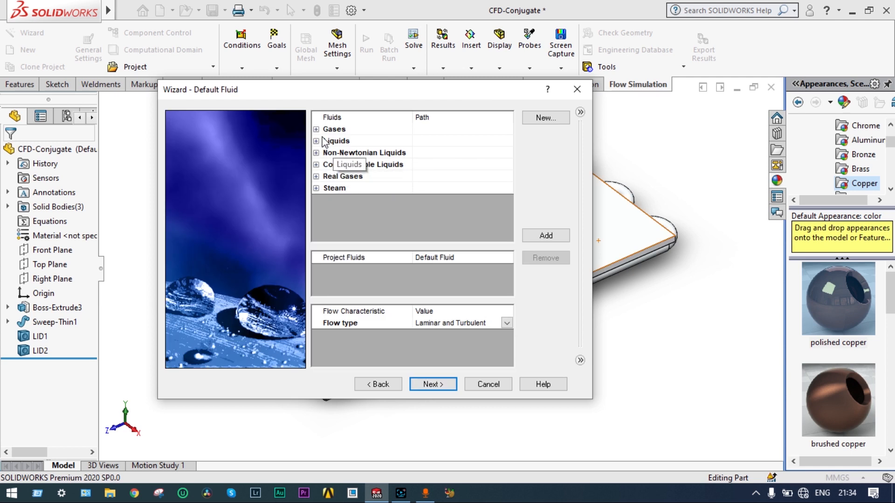
- Add Air from the gases and Refrigerant R-123 from the real gases as project fluids
{"action": "left_click", "coordinate": [317, 130]}
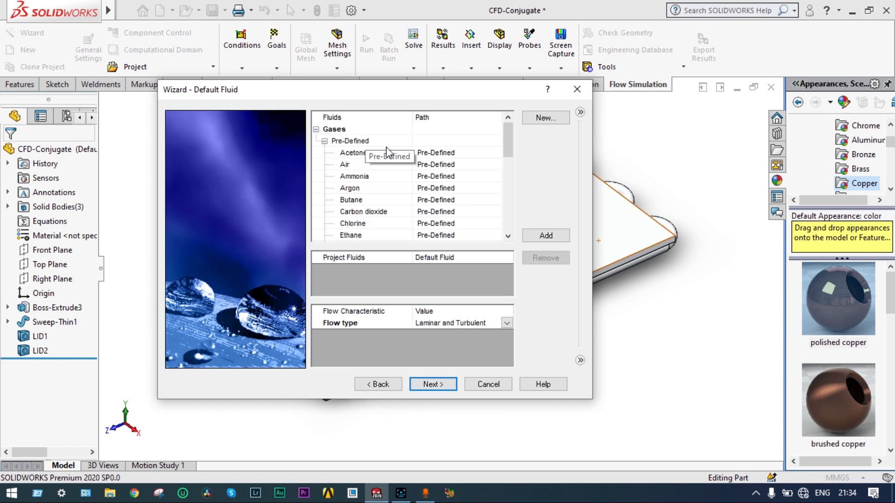
{"action": "double_click", "coordinate": [357, 164]}
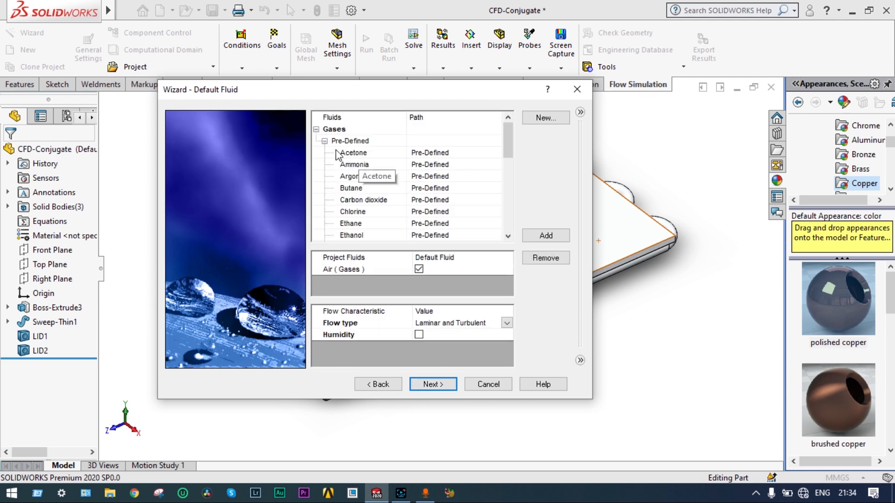
{"action": "left_click", "coordinate": [316, 129]}
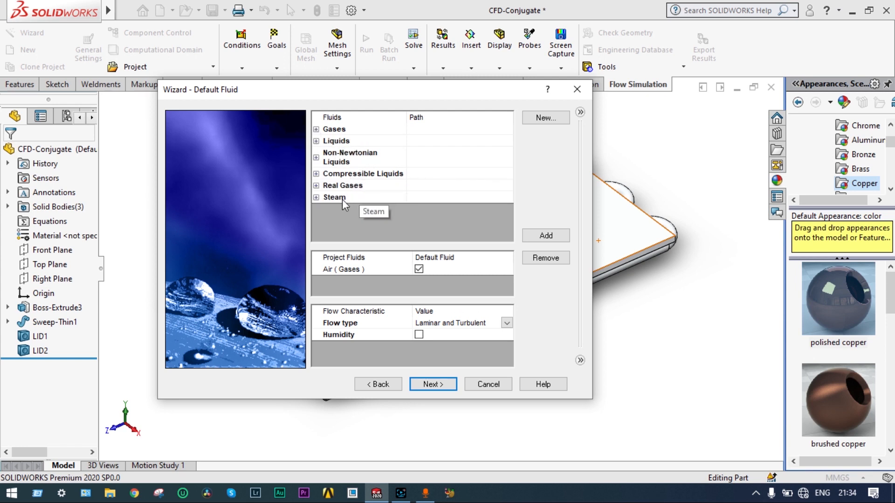
{"action": "left_click", "coordinate": [315, 186]}
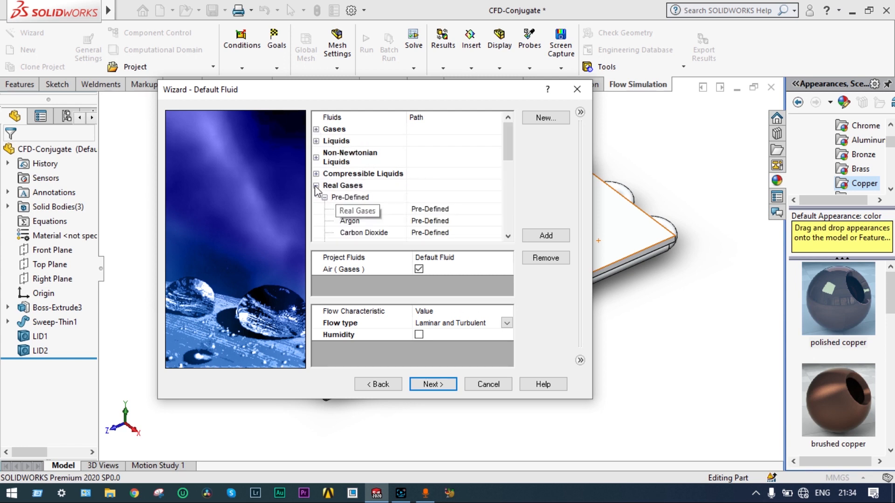
{"action": "left_click", "coordinate": [508, 237]}
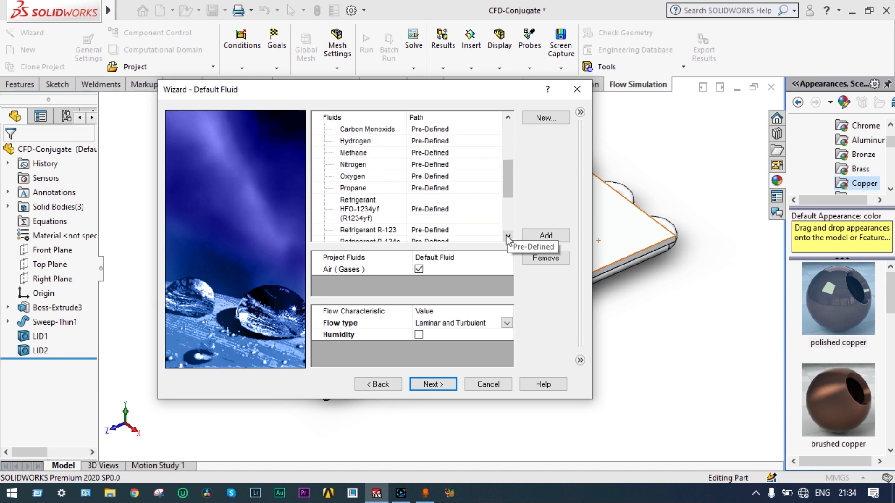
{"action": "double_click", "coordinate": [397, 230]}
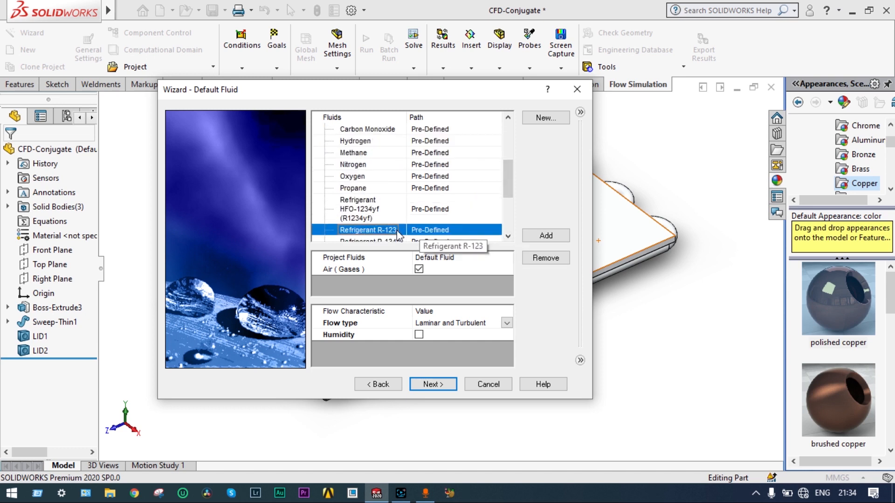
{"action": "left_click", "coordinate": [443, 383]}
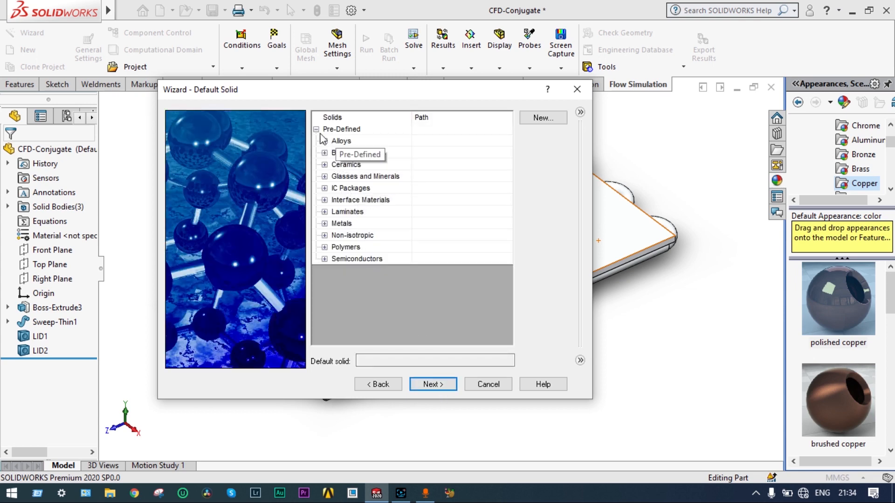
- Choose the metal Aluminum as the default solid and accept the default wall conditions
{"action": "double_click", "coordinate": [344, 224]}
{"action": "left_click", "coordinate": [366, 238]}
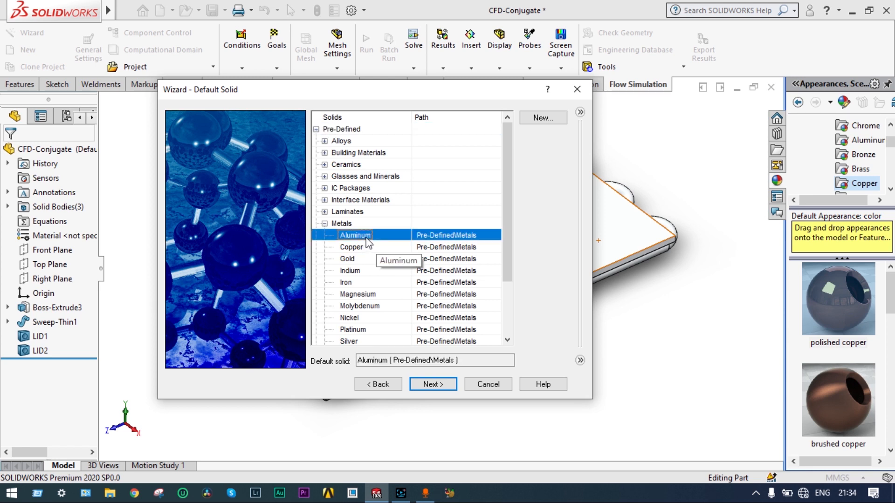
{"action": "left_click", "coordinate": [431, 384]}
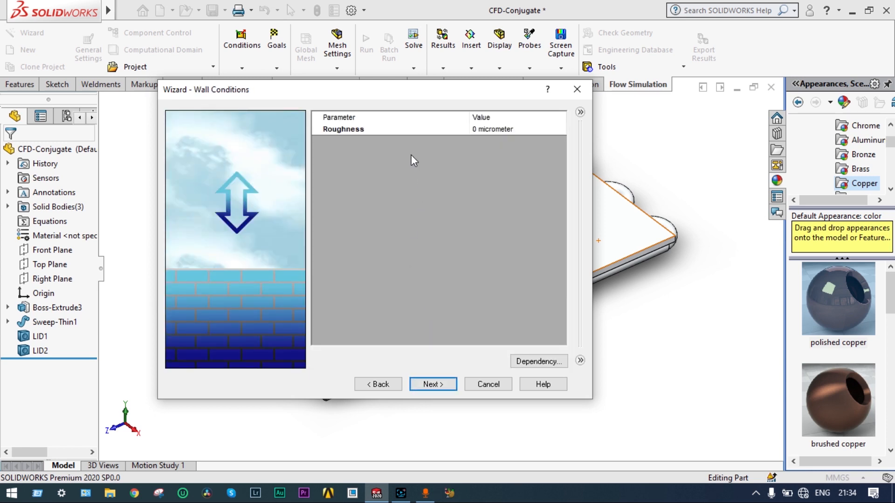
{"action": "left_click", "coordinate": [439, 385]}
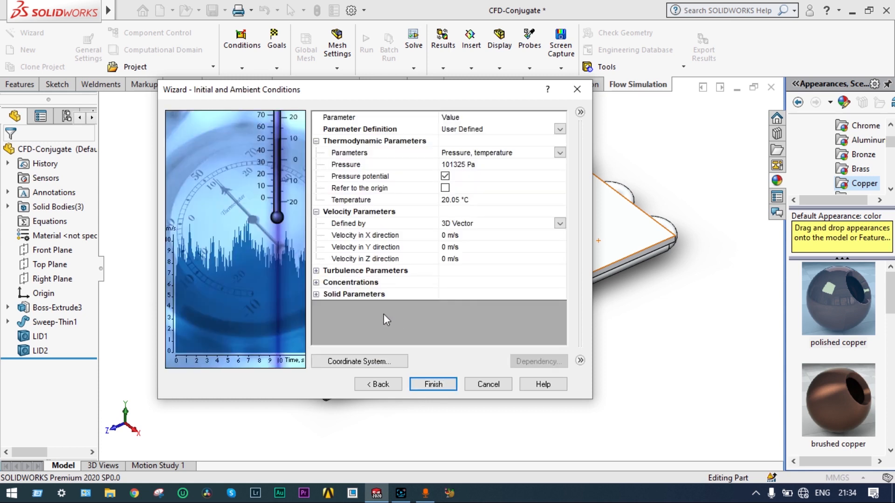
- Set the initial mass fraction of air to 0, edit the Refrigerant R-123 fraction, and finish the project wizard
{"action": "left_click", "coordinate": [316, 283]}
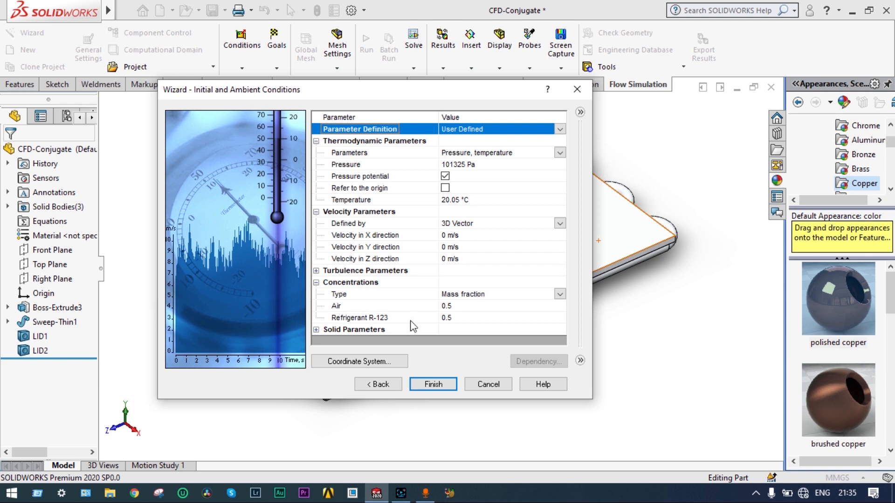
{"action": "left_click", "coordinate": [450, 306]}
{"action": "left_click", "coordinate": [455, 305]}
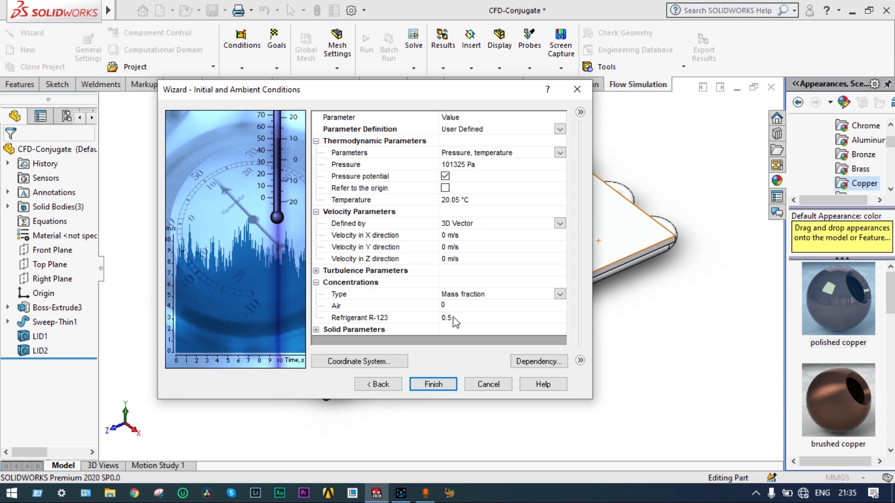
{"action": "left_click", "coordinate": [452, 318]}
{"action": "left_click", "coordinate": [443, 383]}
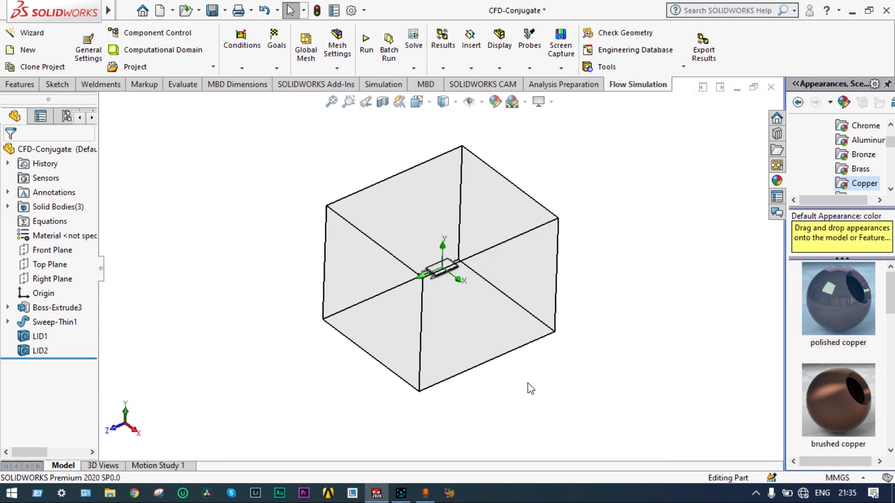
- Shrink the computational domain around the plate to about X -0.28 to 0.31 m, Y -0.08 to 0.11 m, Z -0.44 to 0.61 m
{"action": "left_click", "coordinate": [42, 115]}
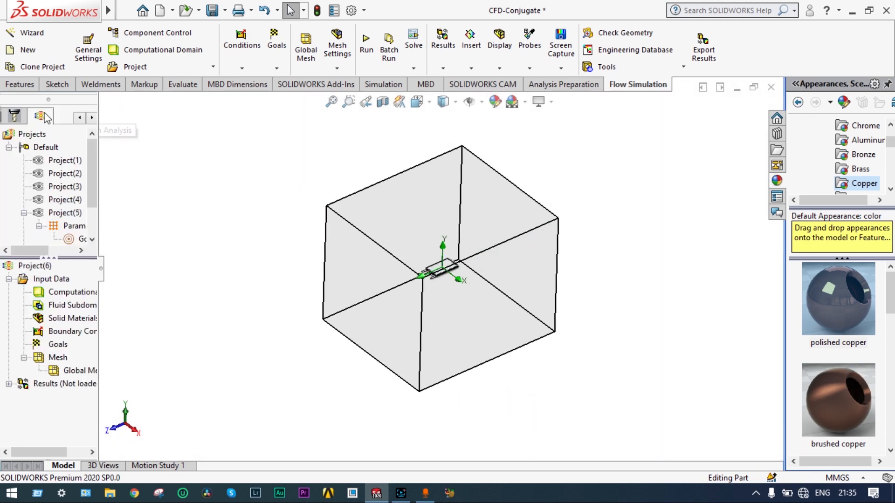
{"action": "right_click", "coordinate": [80, 297]}
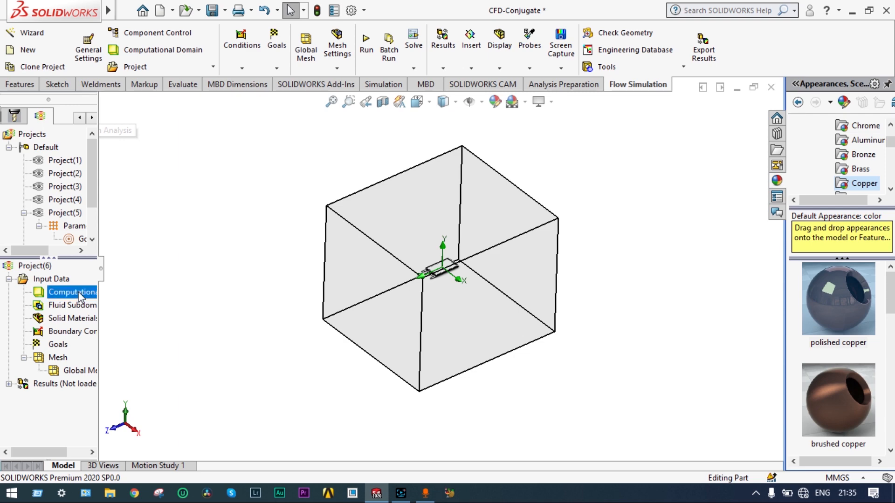
{"action": "left_click", "coordinate": [128, 302]}
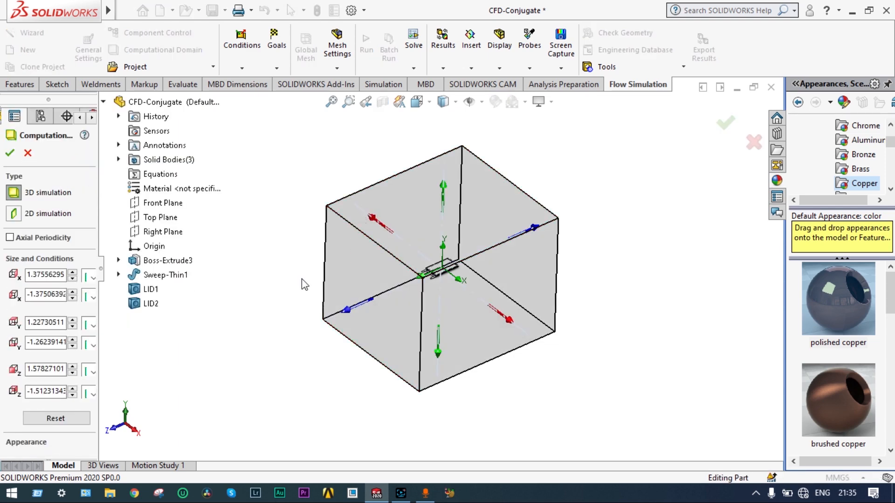
{"action": "middle_click_drag", "start_coordinate": [301, 278], "coordinate": [474, 203]}
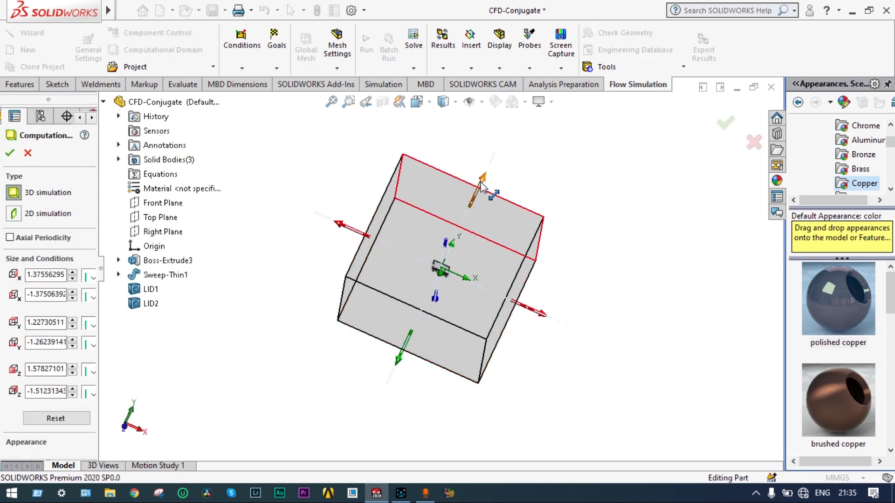
{"action": "left_click_drag", "start_coordinate": [480, 186], "coordinate": [415, 237]}
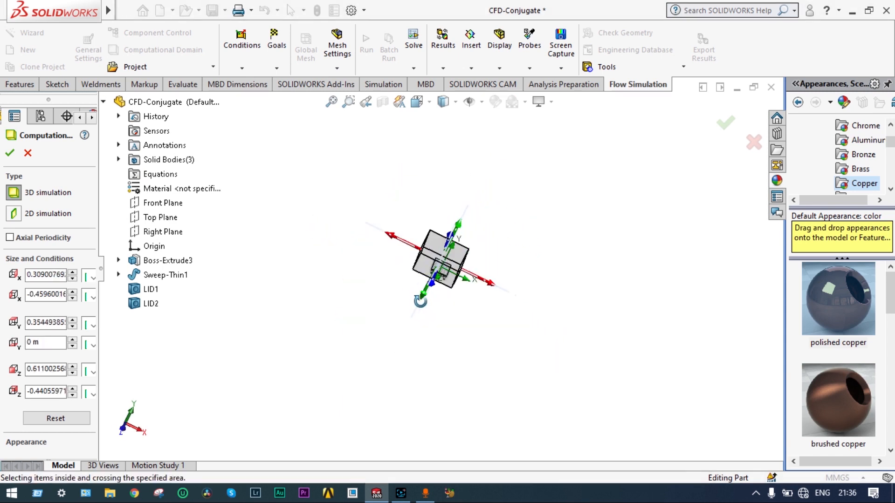
{"action": "left_click_drag", "start_coordinate": [393, 241], "coordinate": [410, 249]}
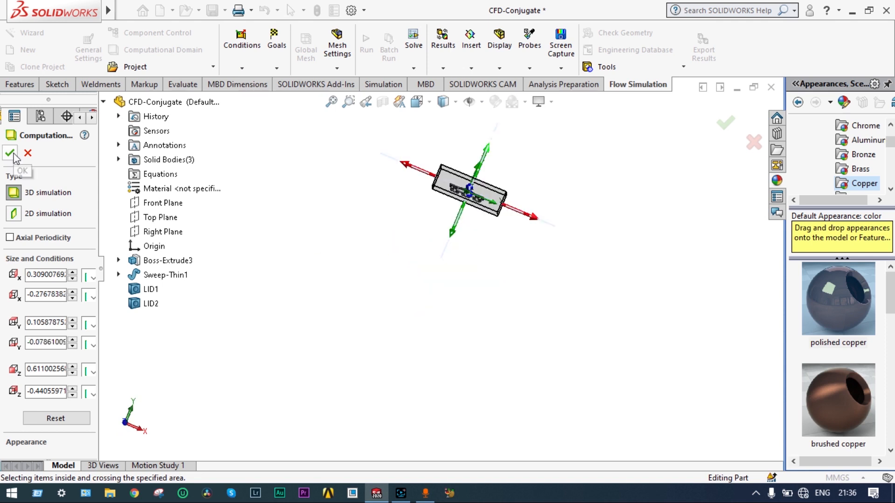
{"action": "left_click", "coordinate": [10, 153]}
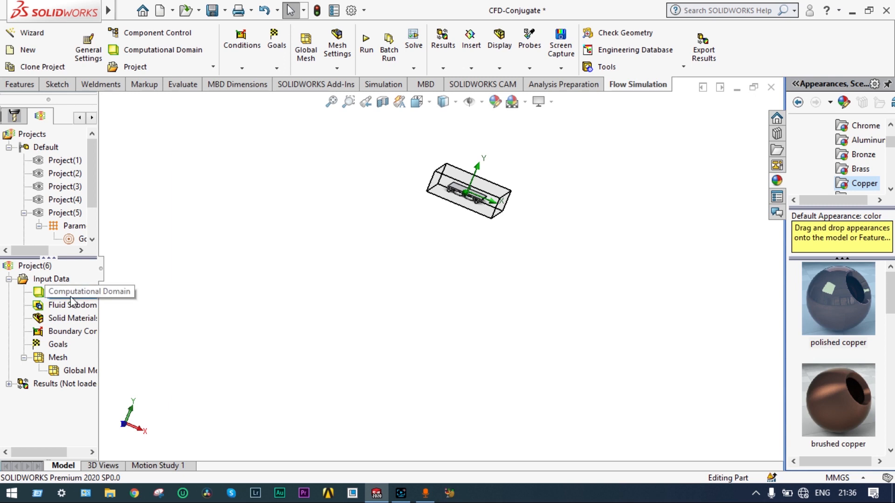
- Hide the computational domain so that only the plate and pipe model is displayed
{"action": "right_click", "coordinate": [55, 299]}
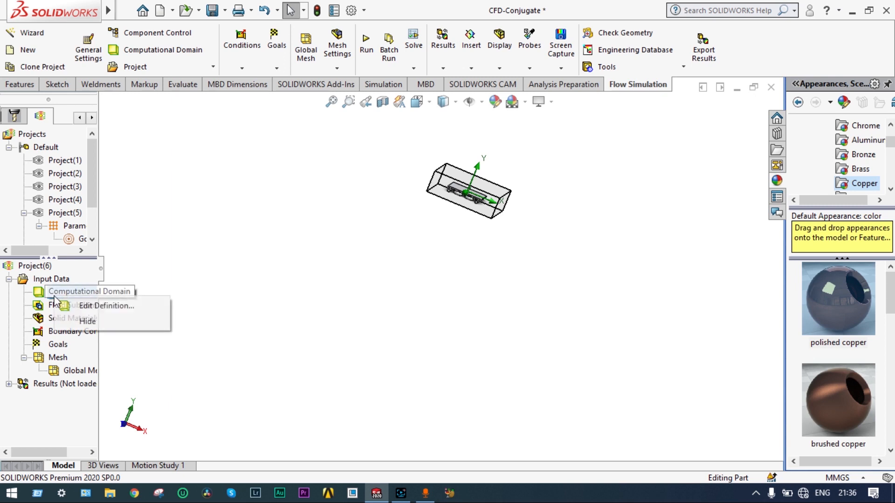
{"action": "left_click", "coordinate": [86, 320]}
{"action": "scroll", "coordinate": [501, 161], "scroll_direction": "down", "scroll_amount": 5}
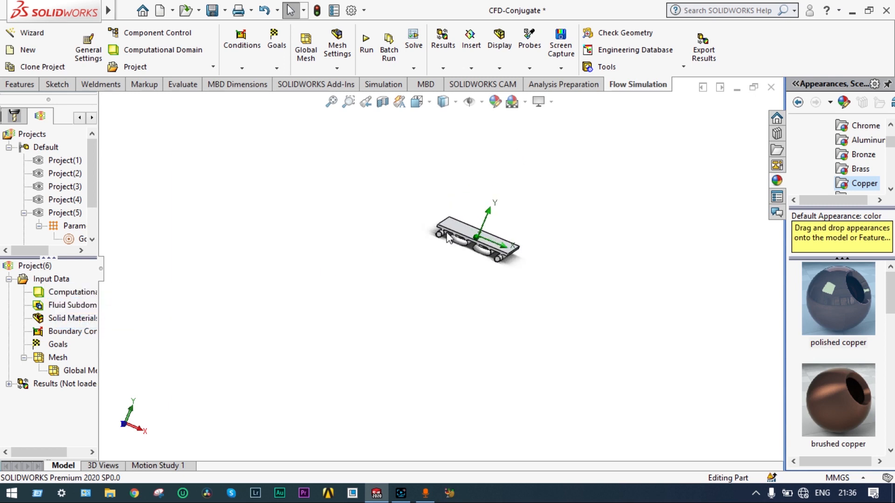
{"action": "middle_click_drag", "start_coordinate": [510, 225], "coordinate": [473, 192]}
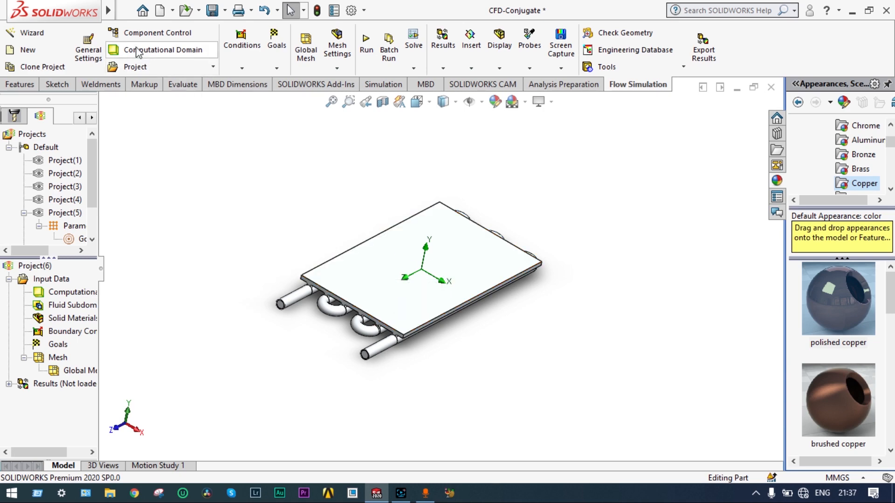
- Add a surface source on the plate's top face with a heat generation rate of 100 W
{"action": "mouse_move", "coordinate": [106, 7]}
{"action": "left_click", "coordinate": [167, 5]}
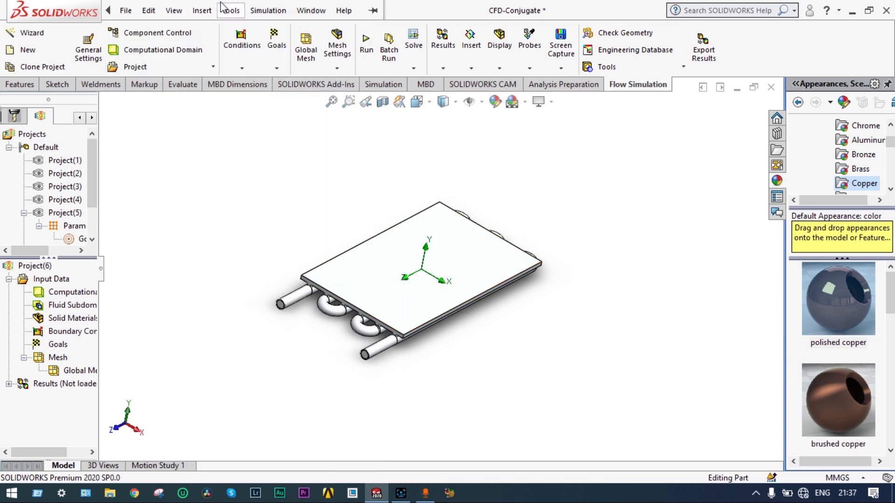
{"action": "mouse_move", "coordinate": [227, 5]}
{"action": "mouse_move", "coordinate": [273, 74]}
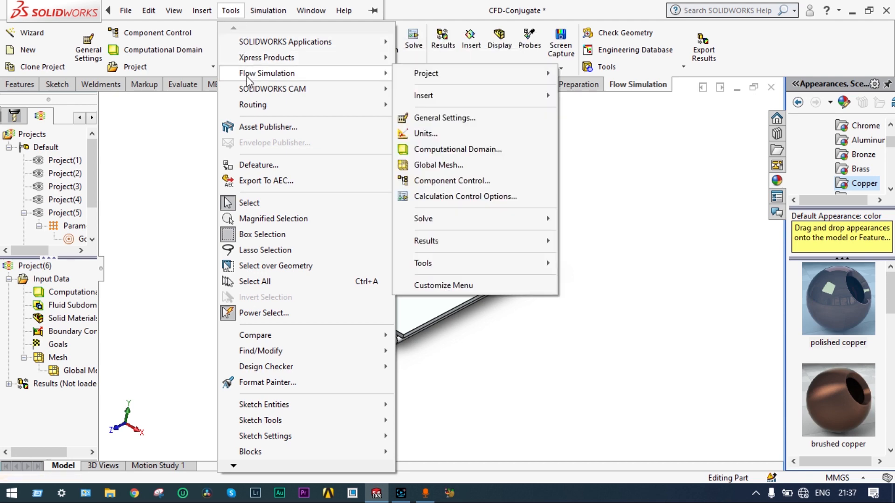
{"action": "mouse_move", "coordinate": [424, 95]}
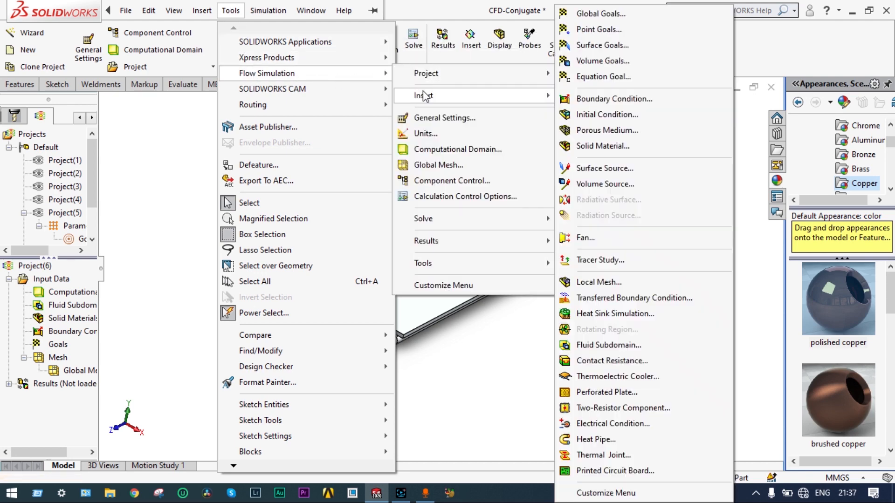
{"action": "left_click", "coordinate": [601, 168]}
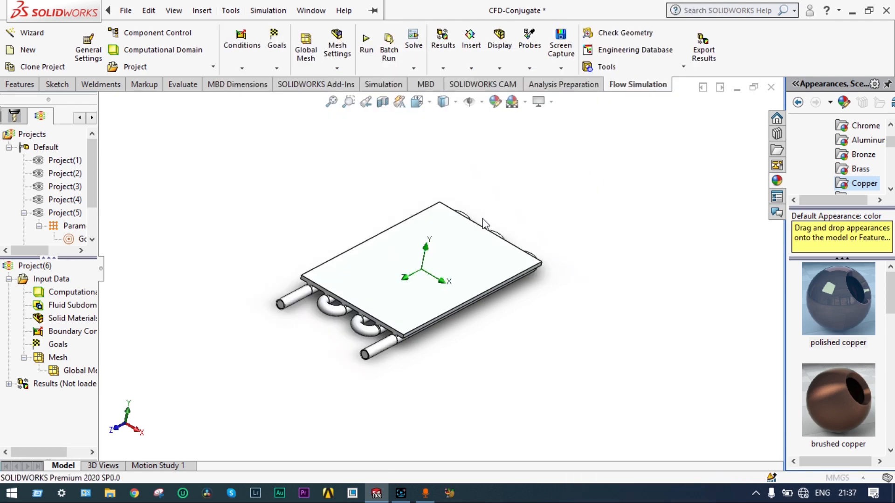
{"action": "left_click", "coordinate": [450, 258]}
{"action": "left_click", "coordinate": [30, 334]}
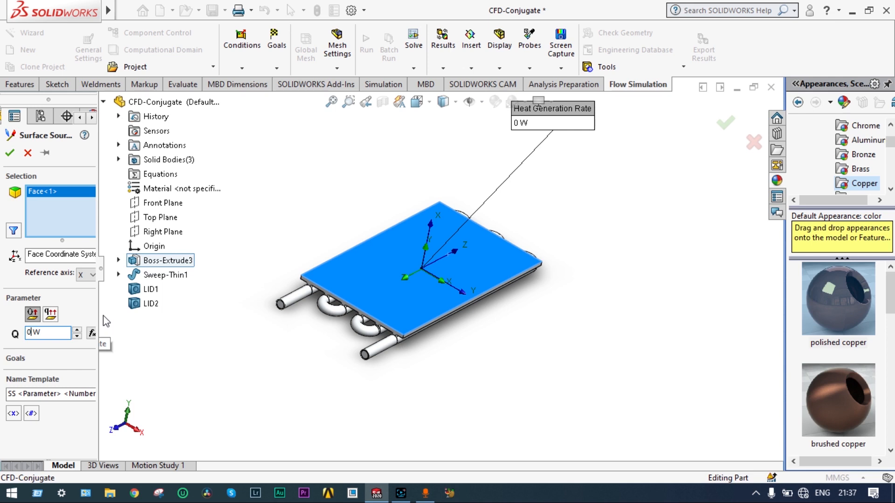
{"action": "type", "text": "100"}
{"action": "left_click", "coordinate": [9, 152]}
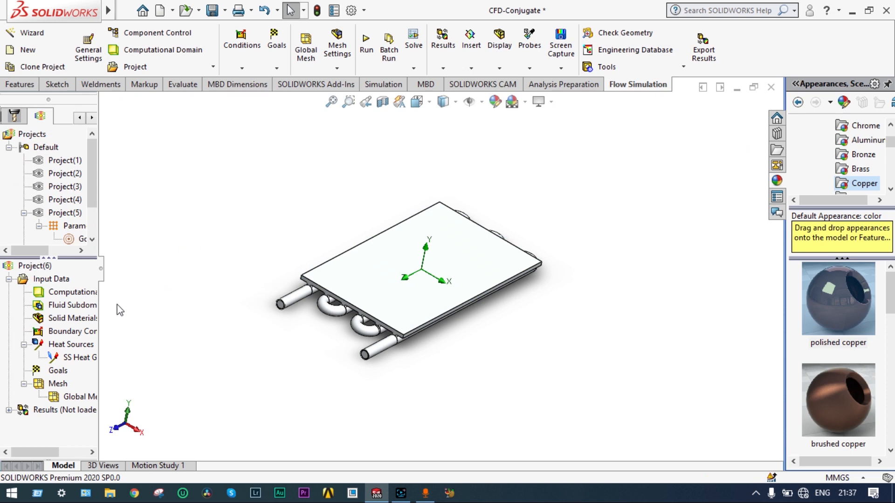
{"action": "left_click_drag", "start_coordinate": [99, 313], "coordinate": [140, 313]}
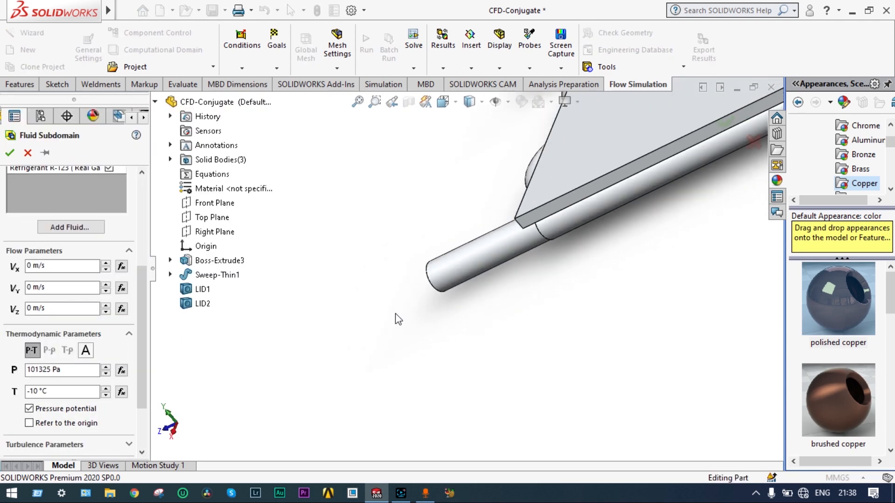
{"action": "middle_click_drag", "start_coordinate": [398, 320], "coordinate": [394, 307]}
{"action": "middle_click_drag", "start_coordinate": [391, 258], "coordinate": [433, 258]}
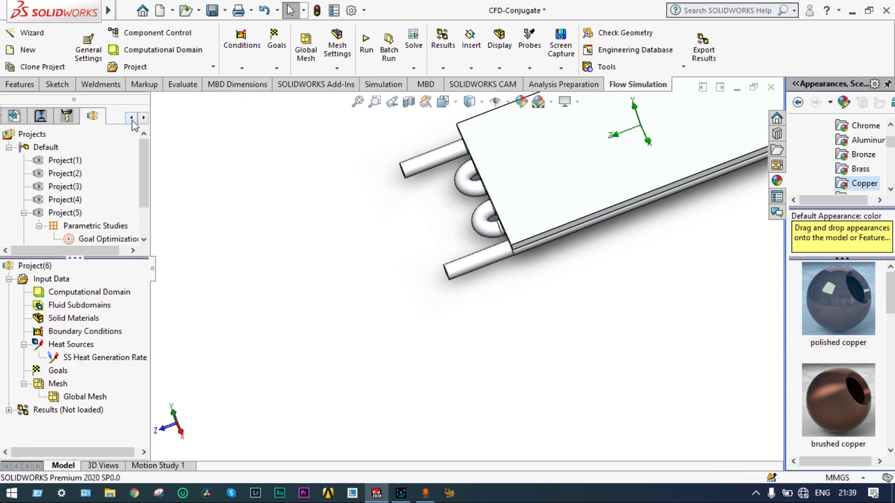
- Make the plate, serpentine pipe and lid features transparent
{"action": "left_click", "coordinate": [132, 117]}
{"action": "left_click", "coordinate": [131, 118]}
{"action": "left_click", "coordinate": [132, 117]}
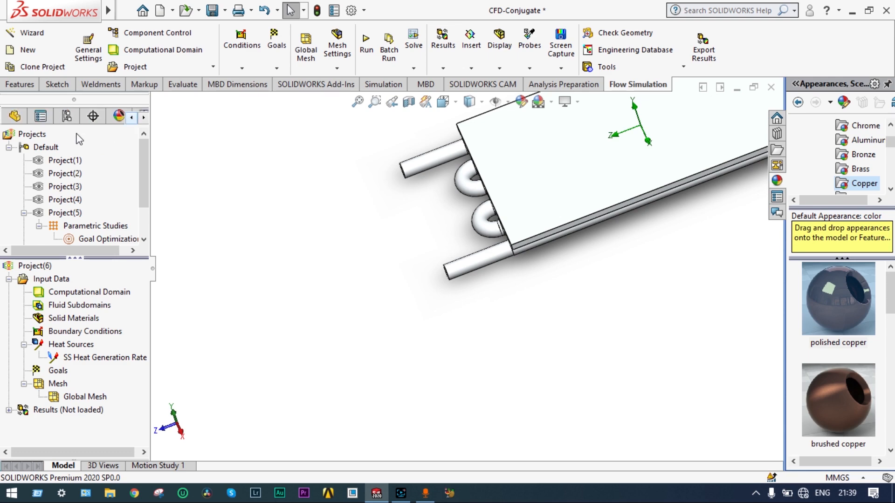
{"action": "left_click", "coordinate": [15, 117]}
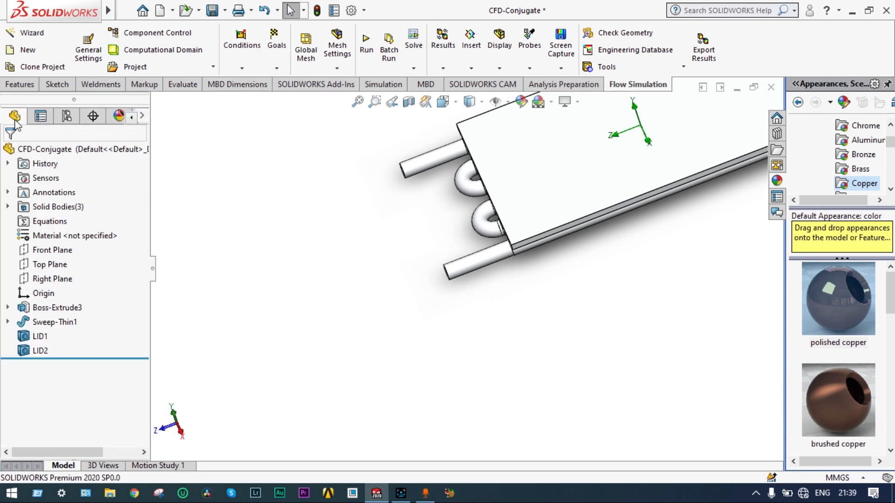
{"action": "left_click", "coordinate": [56, 307]}
{"action": "left_click", "coordinate": [39, 336], "text": "shift"}
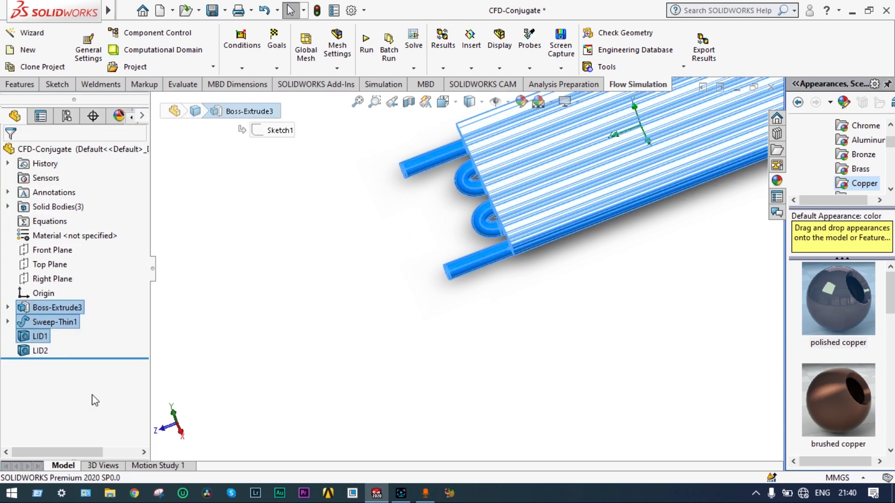
{"action": "left_click", "coordinate": [260, 313]}
- Make the plate's top face transparent so the whole model is see-through
{"action": "middle_click_drag", "start_coordinate": [389, 254], "coordinate": [425, 204]}
{"action": "scroll", "coordinate": [628, 140], "scroll_direction": "down", "scroll_amount": 2}
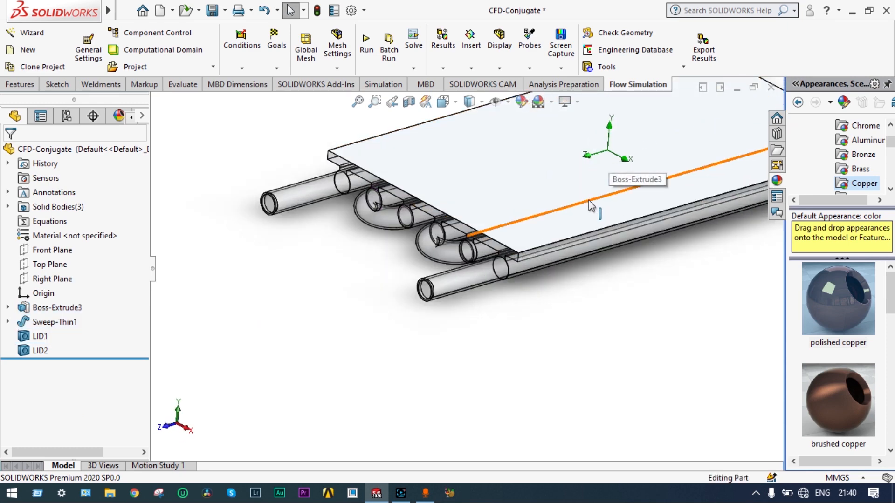
{"action": "scroll", "coordinate": [588, 205], "scroll_direction": "down", "scroll_amount": 2}
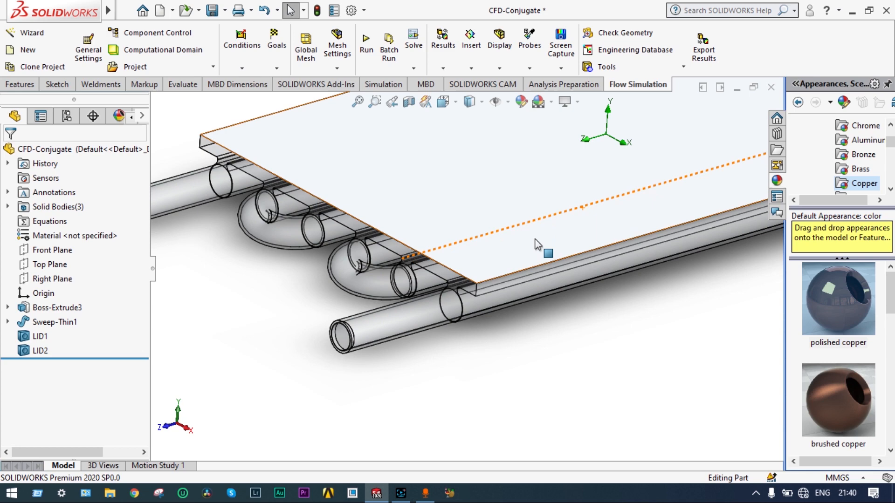
{"action": "right_click", "coordinate": [484, 186]}
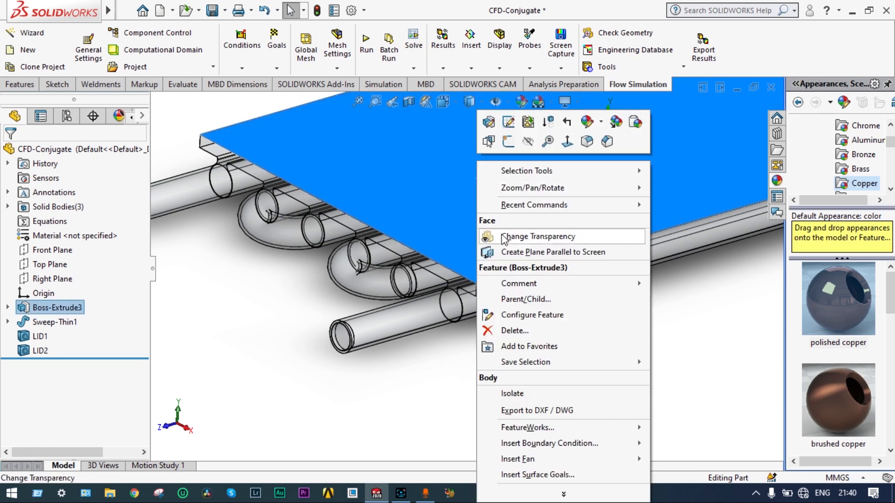
{"action": "mouse_move", "coordinate": [518, 279]}
{"action": "middle_click_drag", "start_coordinate": [605, 340], "coordinate": [607, 357]}
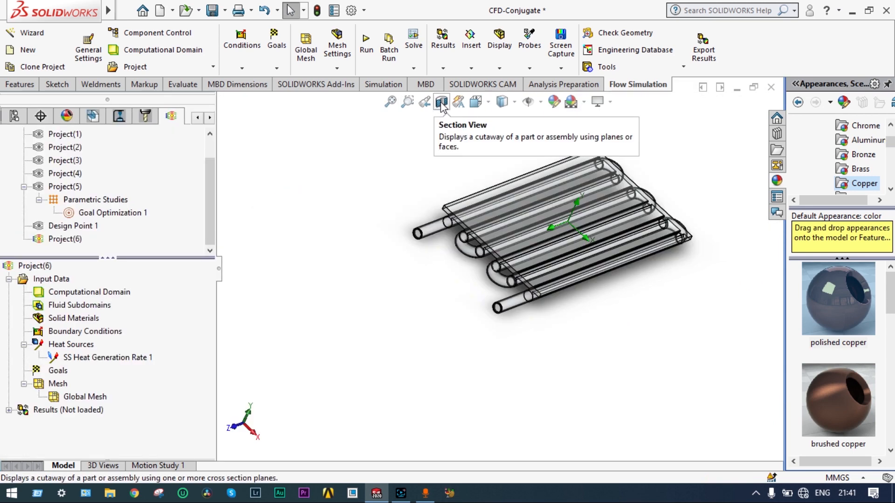
- Create a planar section view of the model on the Top Plane, offset about -26 mm to cut through the pipe
{"action": "left_click", "coordinate": [441, 102]}
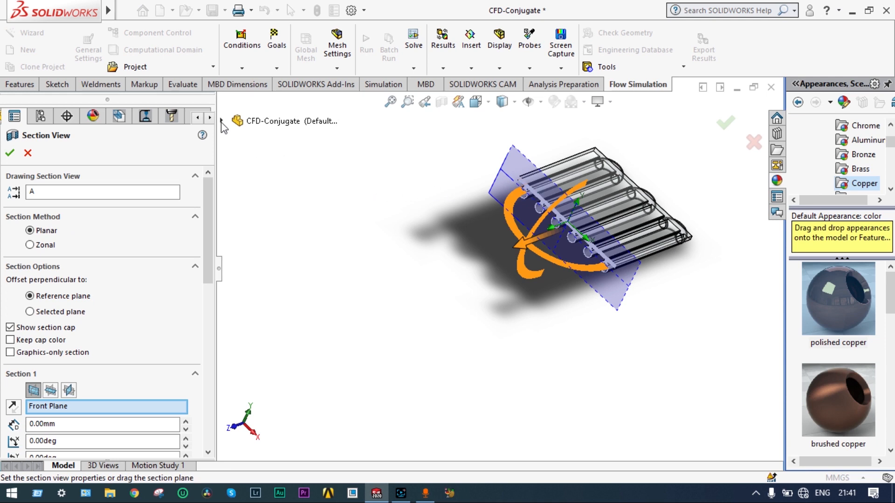
{"action": "left_click", "coordinate": [221, 121]}
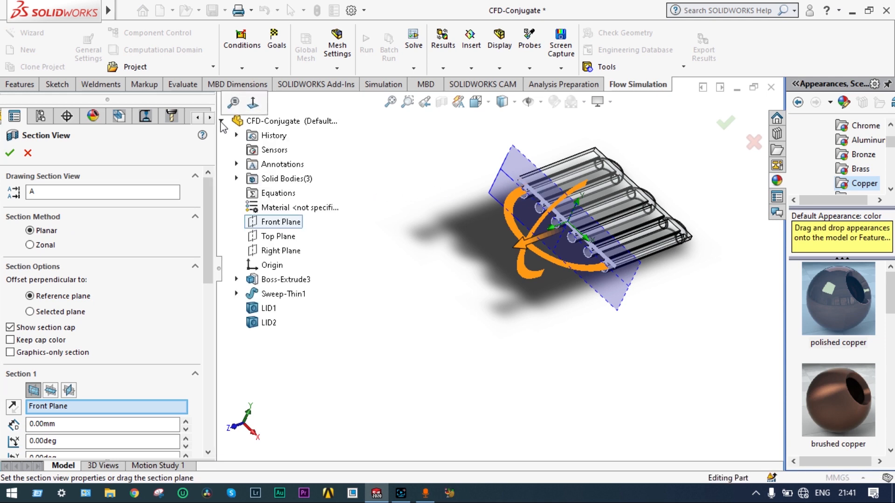
{"action": "left_click", "coordinate": [273, 237]}
{"action": "middle_click_drag", "start_coordinate": [683, 334], "coordinate": [679, 286]}
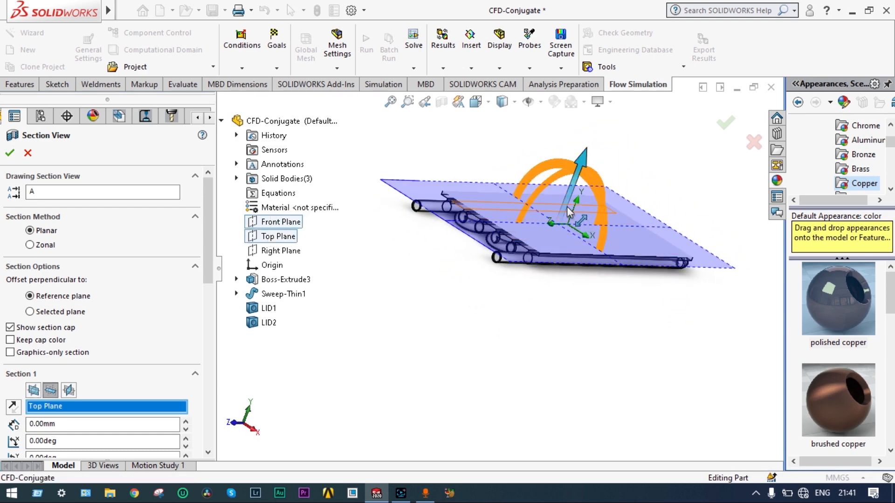
{"action": "left_click_drag", "start_coordinate": [567, 206], "coordinate": [567, 223]}
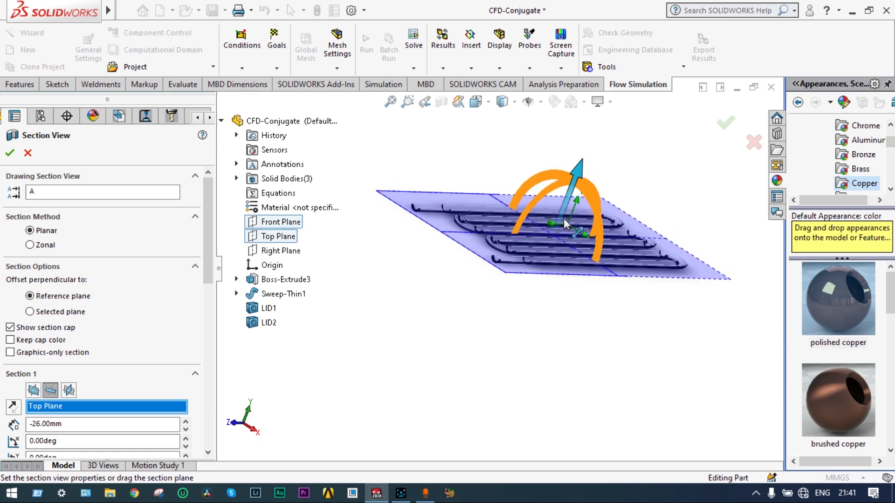
{"action": "left_click", "coordinate": [725, 123]}
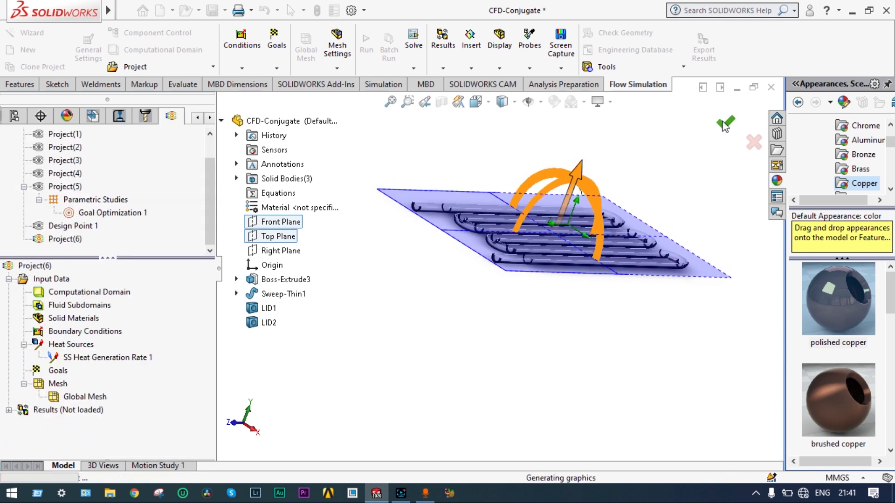
- Start a fluid subdomain, exclude Air so only Refrigerant R-123 is used, and set its temperature to -10 °C
{"action": "middle_click_drag", "start_coordinate": [660, 178], "coordinate": [639, 257]}
{"action": "scroll", "coordinate": [459, 320], "scroll_direction": "down", "scroll_amount": 1}
{"action": "scroll", "coordinate": [460, 320], "scroll_direction": "down", "scroll_amount": 2}
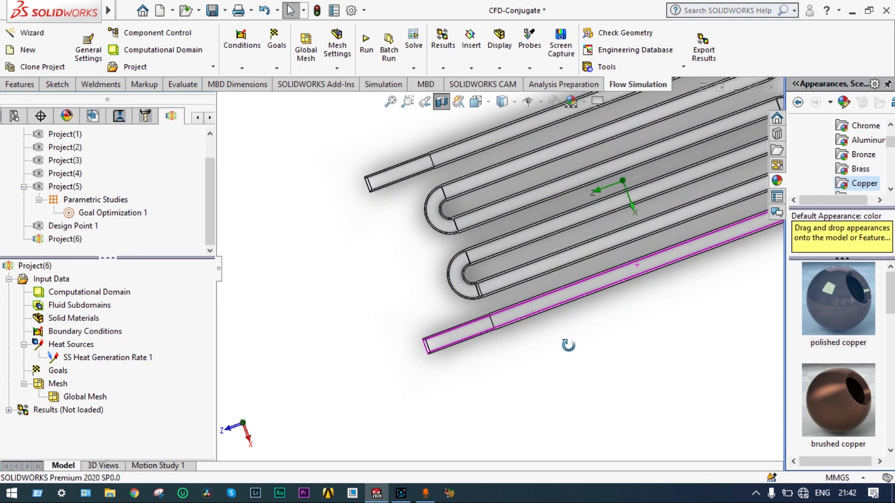
{"action": "left_click", "coordinate": [93, 305]}
{"action": "right_click", "coordinate": [112, 305]}
{"action": "left_click", "coordinate": [354, 349]}
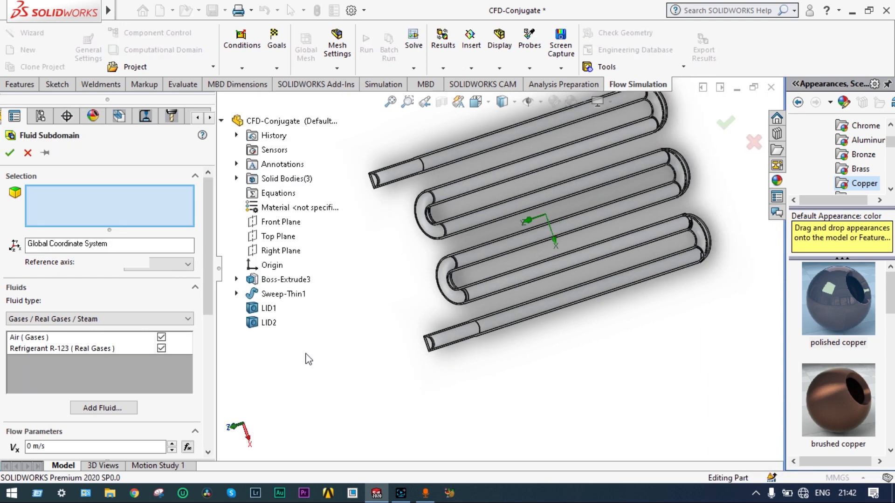
{"action": "scroll", "coordinate": [177, 313], "scroll_direction": "down", "scroll_amount": 2}
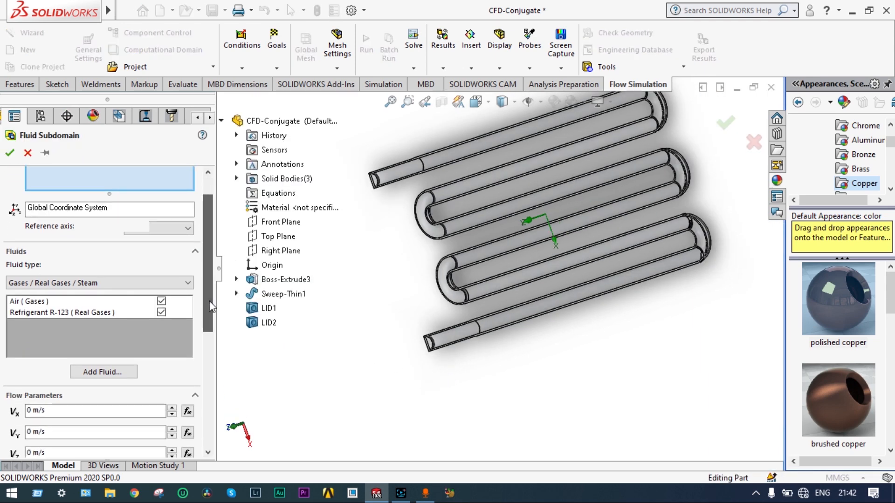
{"action": "left_click", "coordinate": [161, 301]}
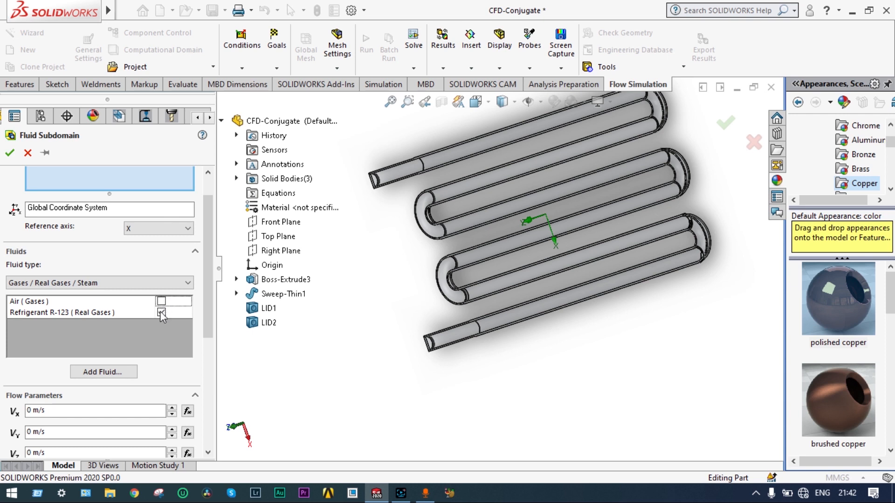
{"action": "scroll", "coordinate": [213, 353], "scroll_direction": "down", "scroll_amount": 3}
{"action": "left_click_drag", "start_coordinate": [213, 353], "coordinate": [215, 406]}
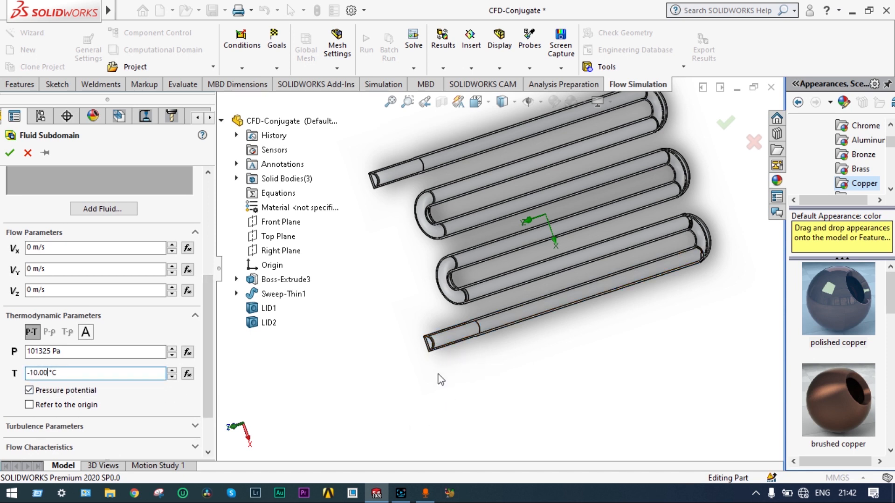
- Assign the inner face of lid LID2 to the fluid subdomain so it fills the pipe, and accept it
{"action": "scroll", "coordinate": [440, 380], "scroll_direction": "down", "scroll_amount": 5}
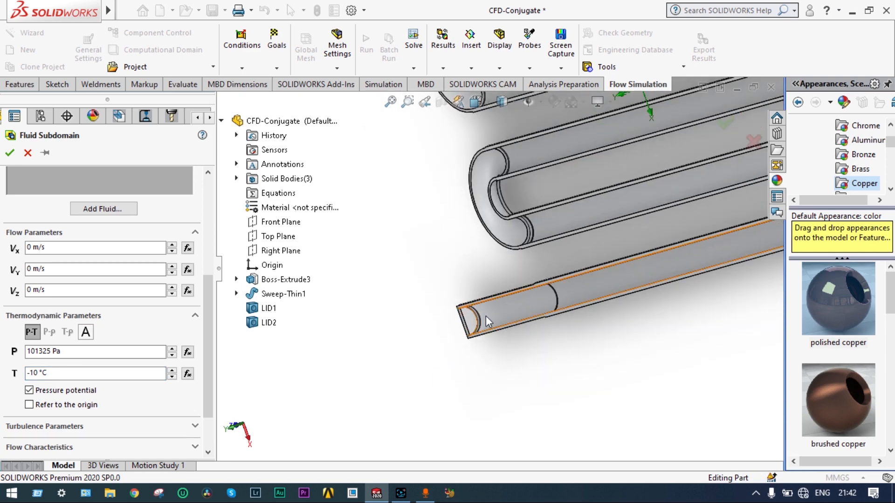
{"action": "scroll", "coordinate": [480, 317], "scroll_direction": "down", "scroll_amount": 1}
{"action": "left_click", "coordinate": [465, 320]}
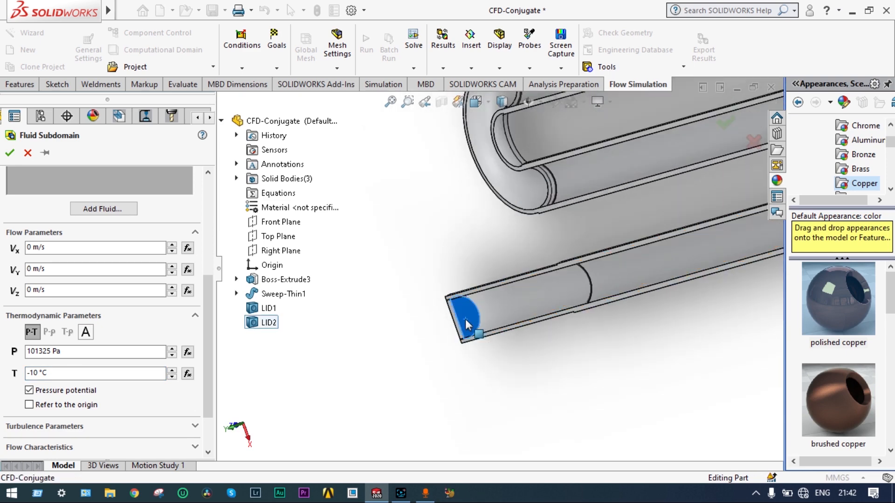
{"action": "scroll", "coordinate": [465, 319], "scroll_direction": "up", "scroll_amount": 8}
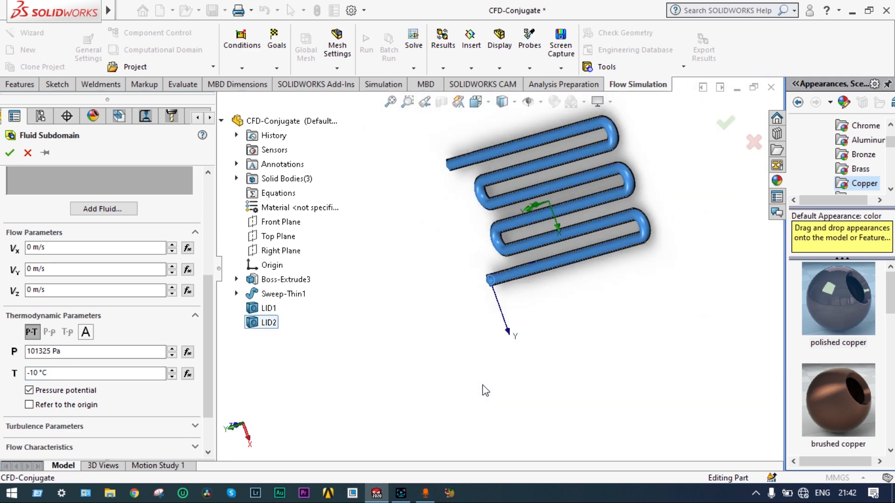
{"action": "middle_click_drag", "start_coordinate": [577, 387], "coordinate": [590, 262]}
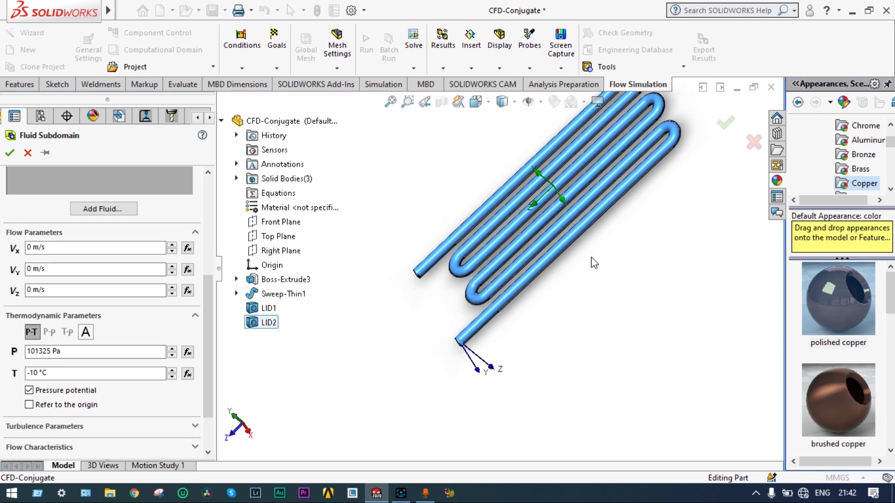
{"action": "left_click", "coordinate": [10, 153]}
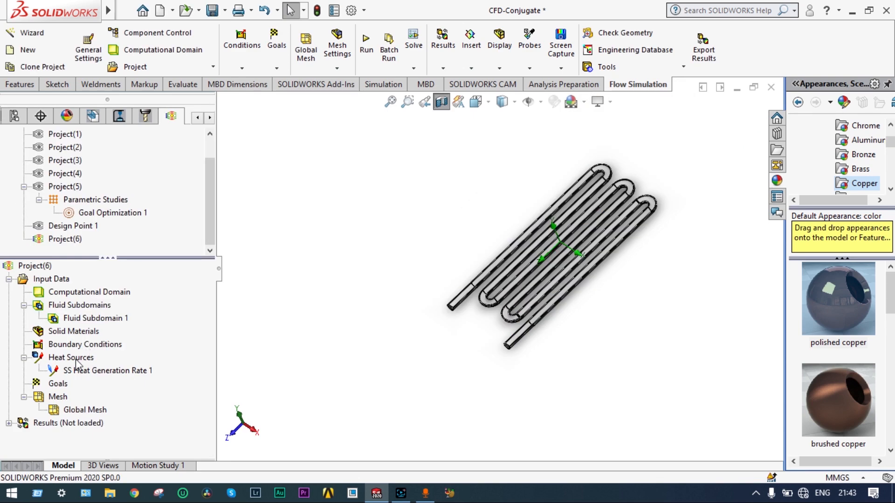
- Start an Inlet Mass Flow boundary condition and set its mass flow rate to 0.005 kg/s
{"action": "right_click", "coordinate": [85, 344]}
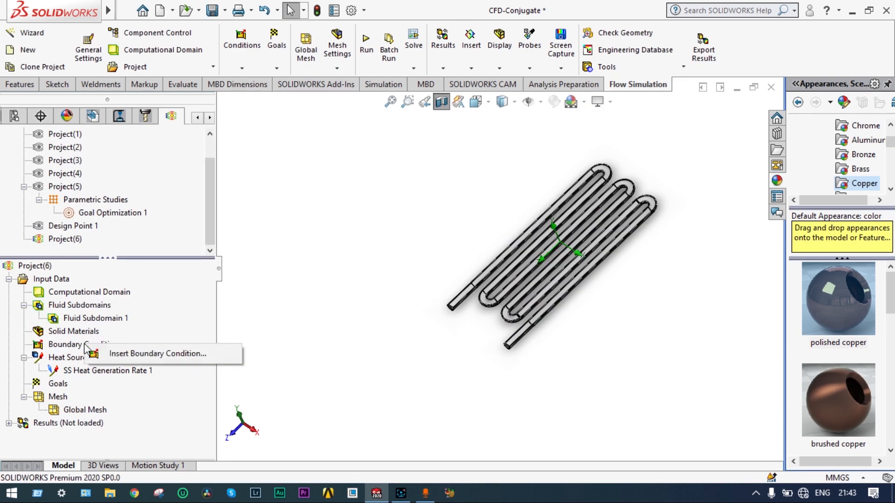
{"action": "left_click", "coordinate": [128, 353]}
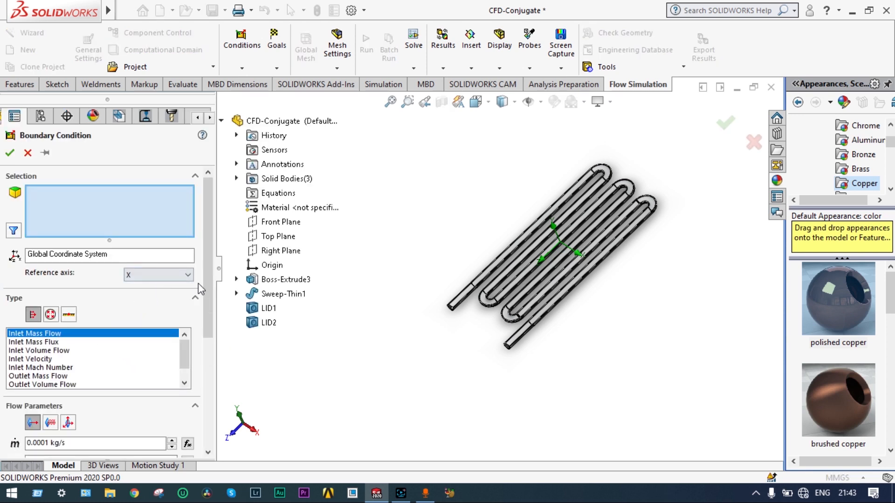
{"action": "left_click_drag", "start_coordinate": [206, 284], "coordinate": [206, 326]}
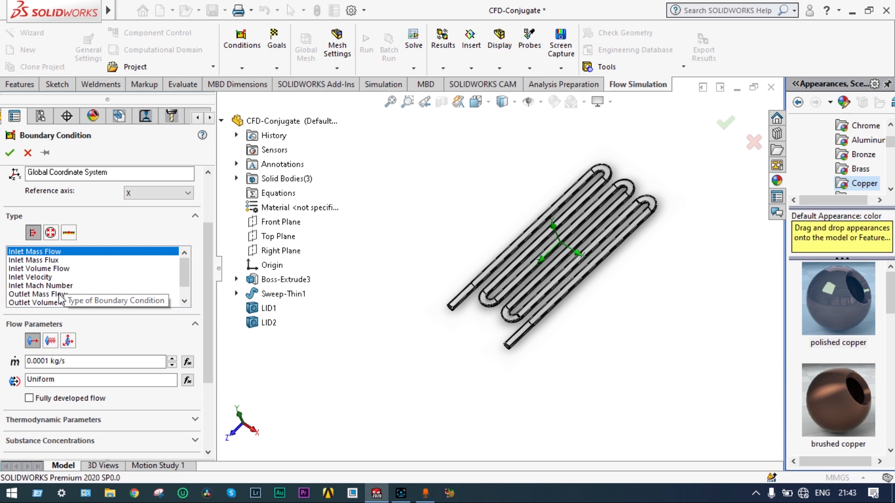
{"action": "left_click", "coordinate": [51, 360]}
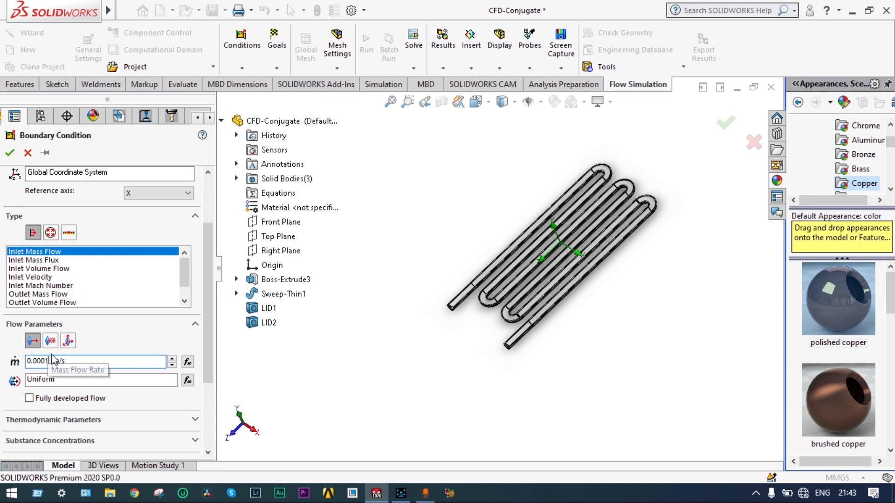
{"action": "key", "text": "BackSpace"}
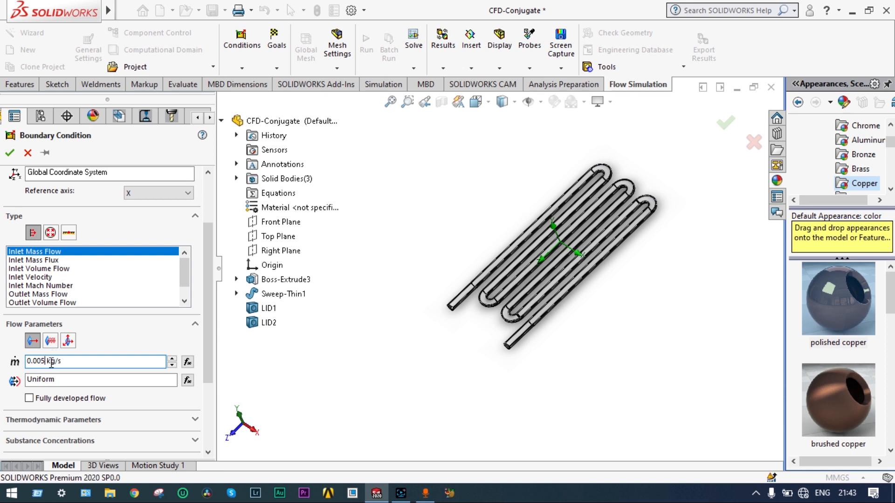
{"action": "scroll", "coordinate": [207, 318], "scroll_direction": "down", "scroll_amount": 1}
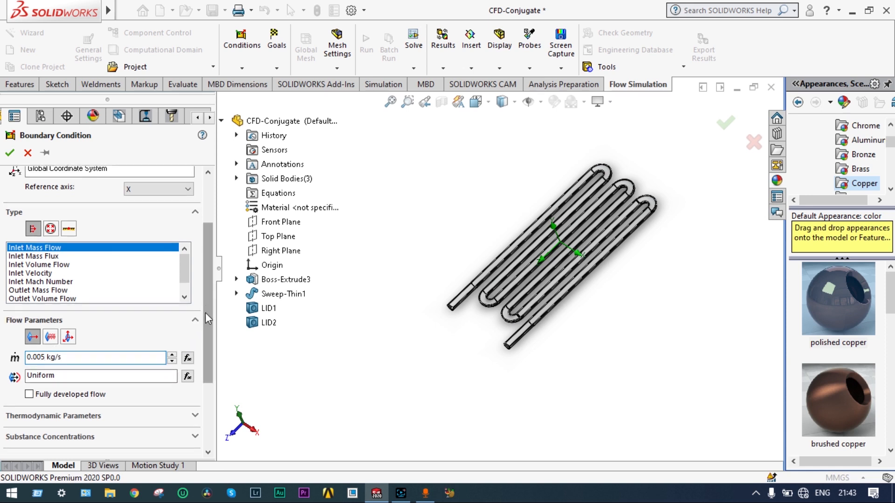
- Set the inlet's temperature to -10 °C and check its Refrigerant R-123 mass fraction under the substance concentrations
{"action": "left_click_drag", "start_coordinate": [205, 312], "coordinate": [209, 375]}
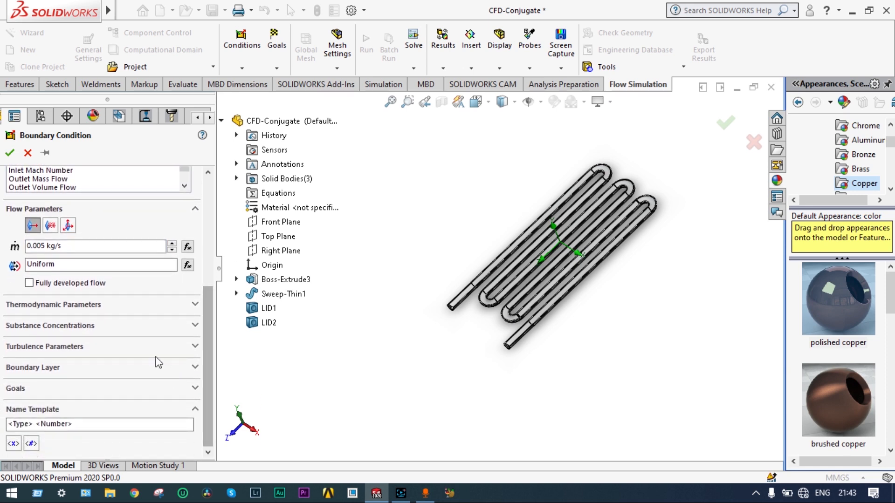
{"action": "left_click", "coordinate": [191, 307]}
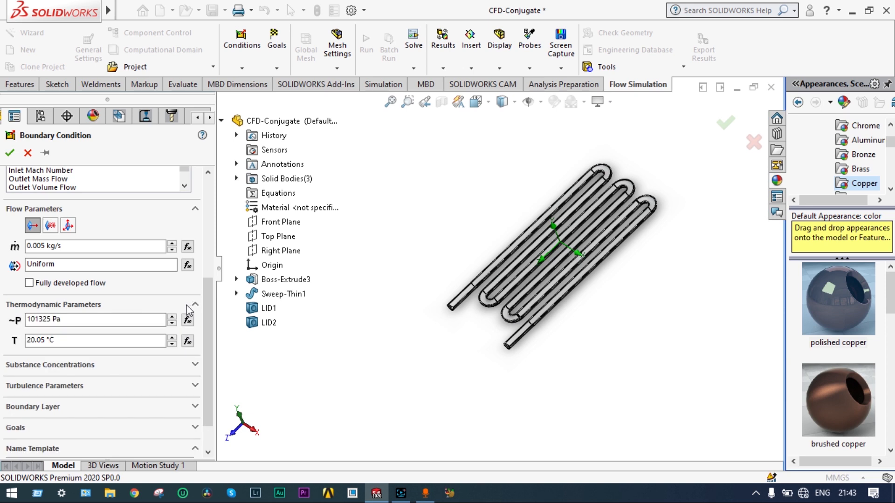
{"action": "double_click", "coordinate": [44, 340]}
{"action": "type", "text": "-10.00"}
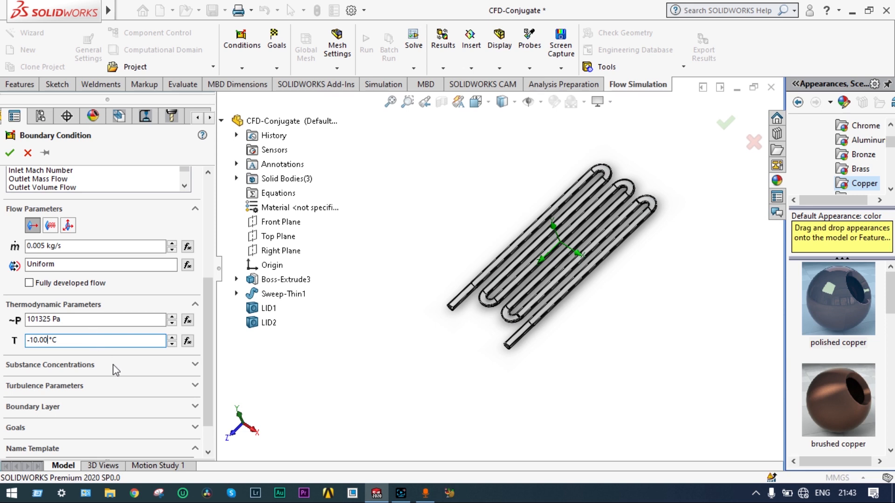
{"action": "left_click", "coordinate": [191, 366]}
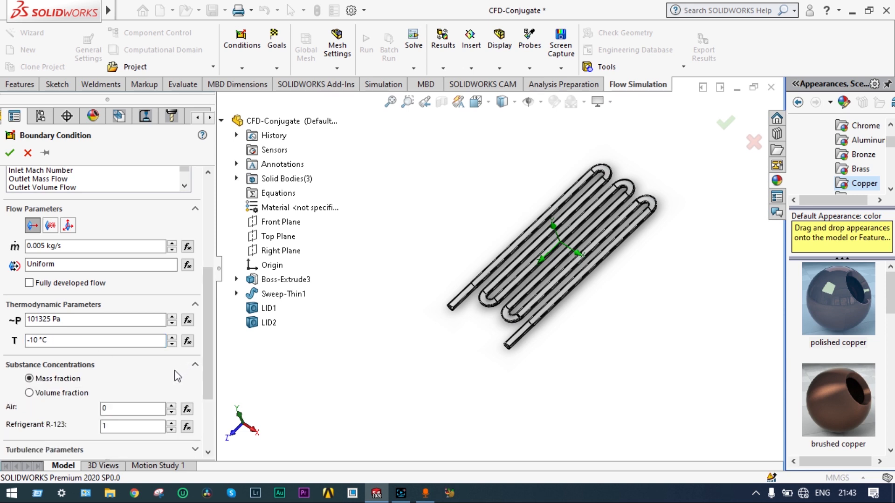
{"action": "left_click", "coordinate": [113, 426]}
- Assign the inner face of lid LID2 to the inlet mass flow condition and accept it
{"action": "scroll", "coordinate": [479, 309], "scroll_direction": "down", "scroll_amount": 5}
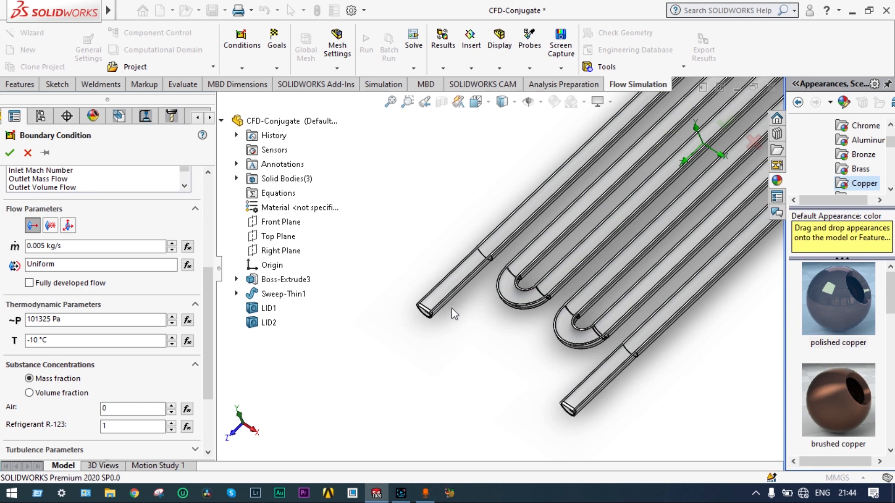
{"action": "middle_click_drag", "start_coordinate": [451, 309], "coordinate": [452, 376]}
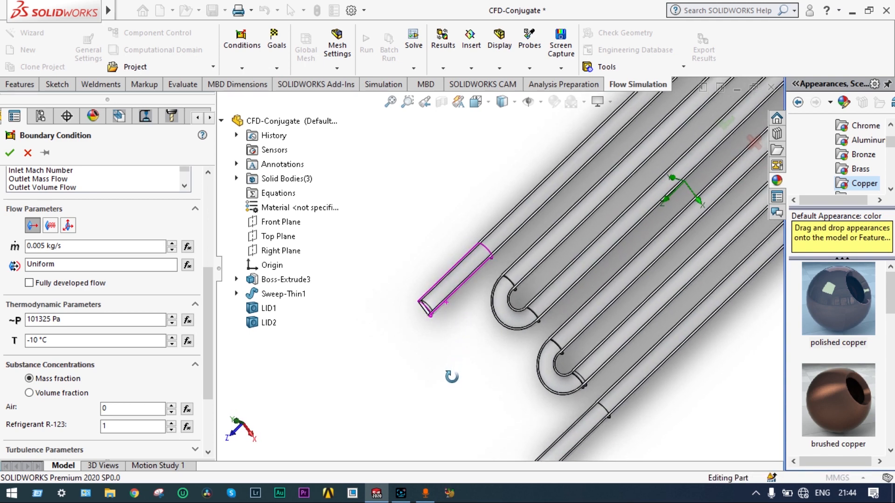
{"action": "scroll", "coordinate": [554, 419], "scroll_direction": "up", "scroll_amount": 3}
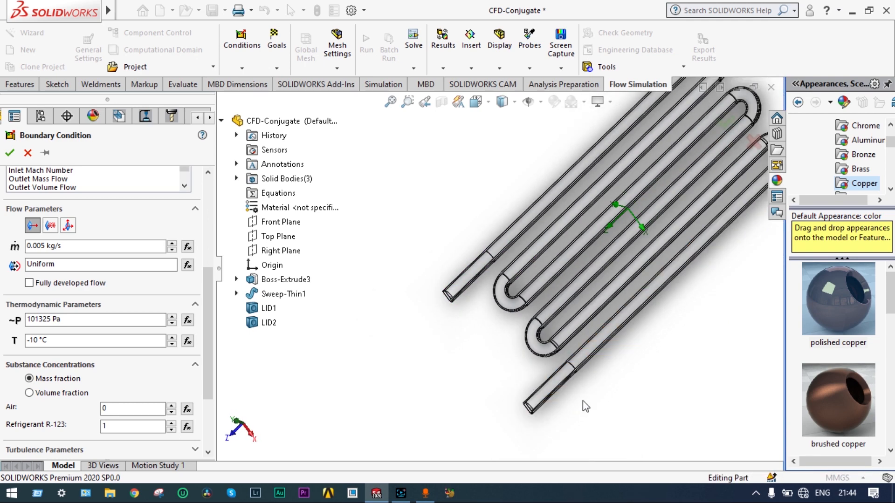
{"action": "scroll", "coordinate": [530, 389], "scroll_direction": "down", "scroll_amount": 5}
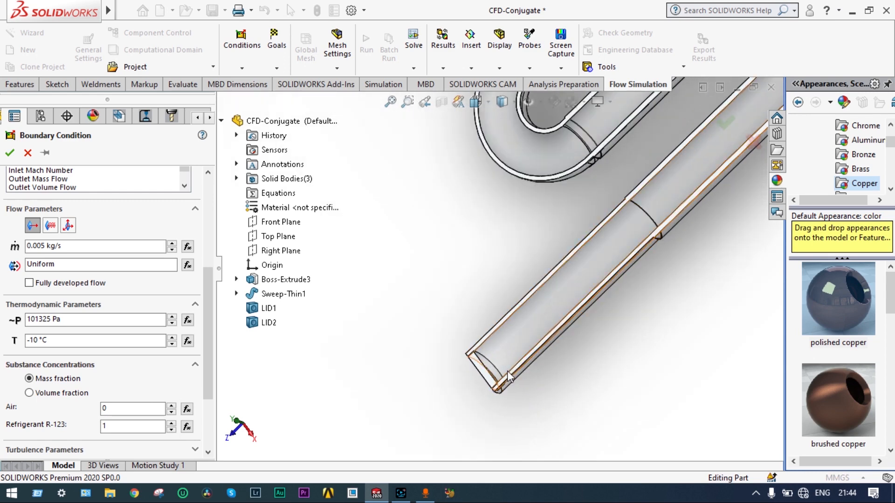
{"action": "middle_click_drag", "start_coordinate": [597, 356], "coordinate": [582, 385]}
{"action": "left_click", "coordinate": [483, 332]}
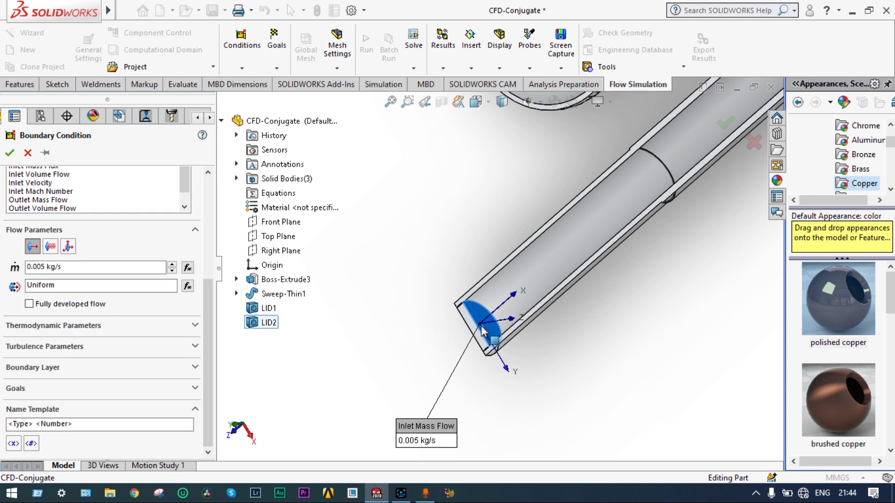
{"action": "left_click", "coordinate": [9, 153]}
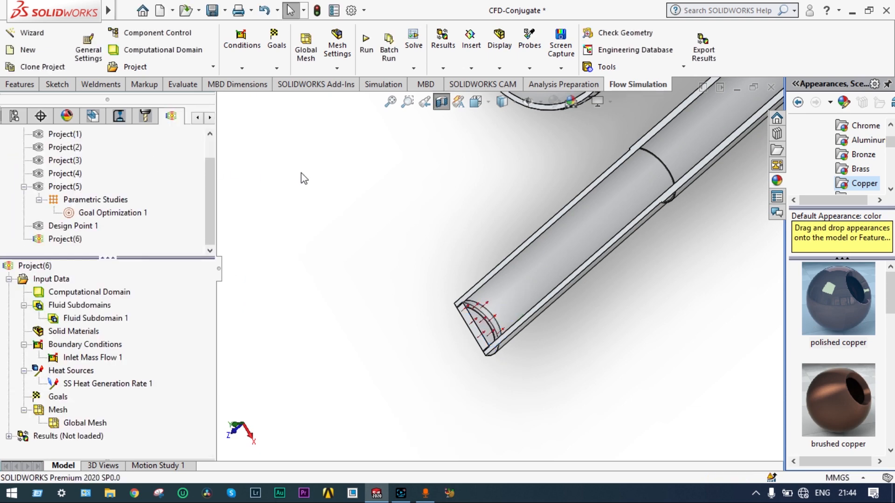
- Dismiss the unsaved-document reminder and start a second boundary condition of the pressure type Static Pressure
{"action": "scroll", "coordinate": [301, 173], "scroll_direction": "up", "scroll_amount": 6}
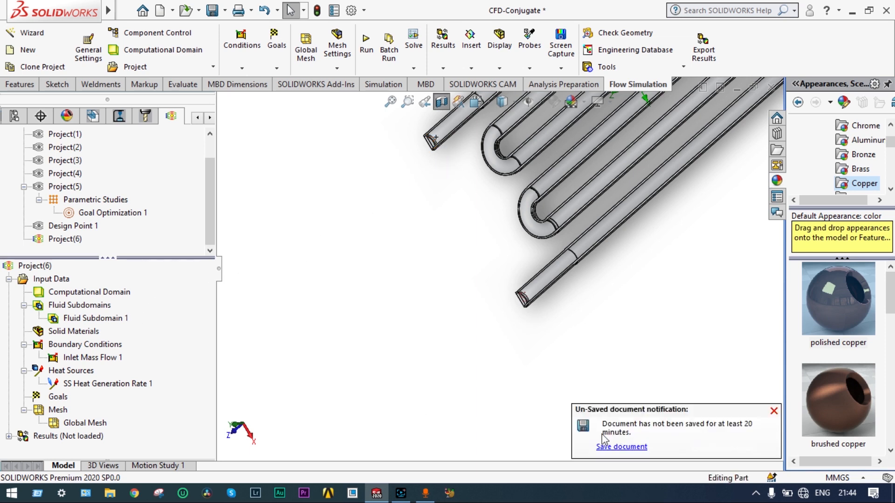
{"action": "left_click", "coordinate": [773, 412]}
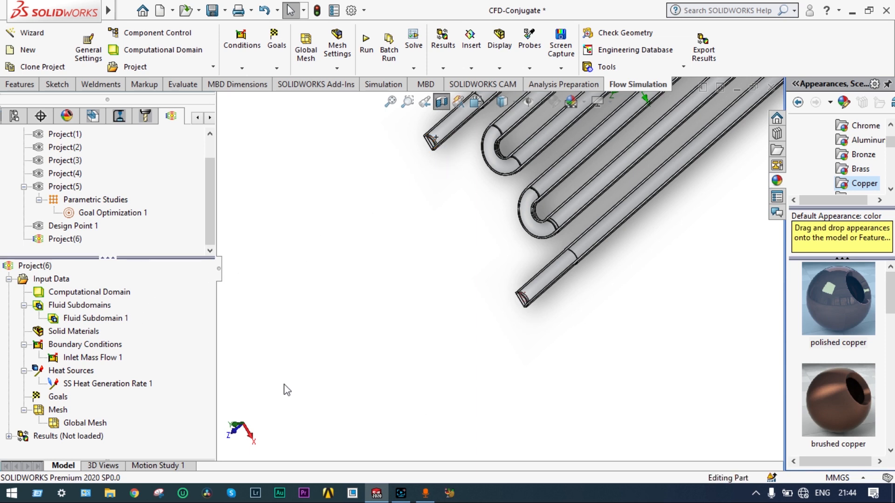
{"action": "right_click", "coordinate": [89, 347]}
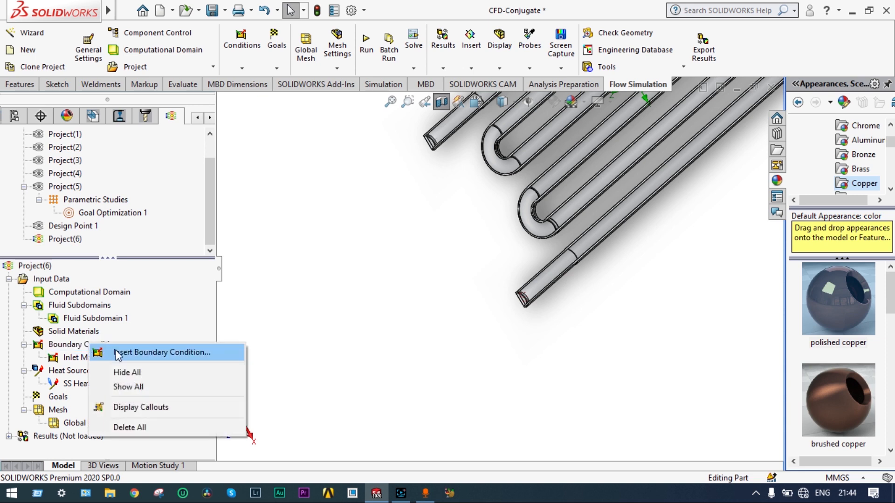
{"action": "left_click", "coordinate": [123, 355]}
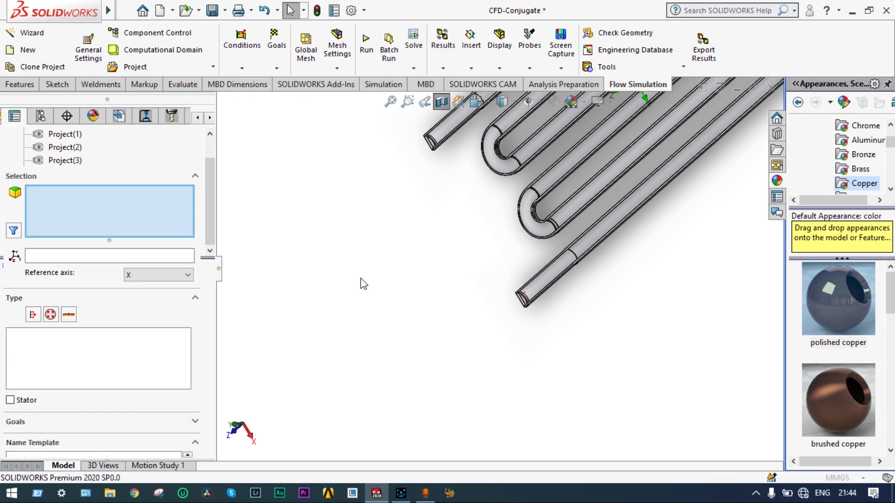
{"action": "left_click", "coordinate": [51, 316]}
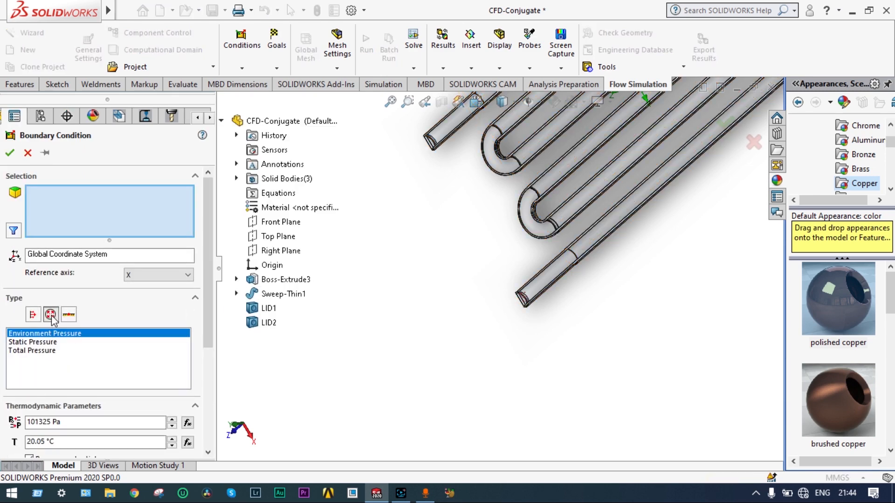
{"action": "left_click", "coordinate": [46, 341]}
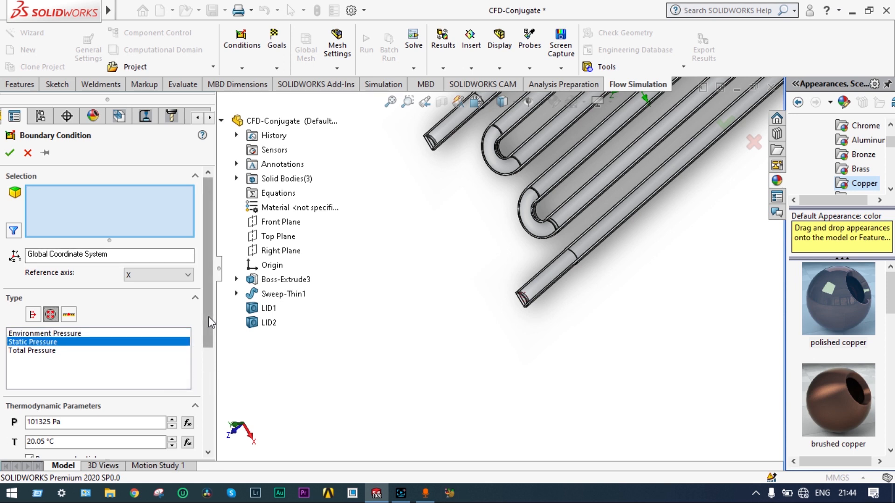
- Assign the inner face of lid LID1 at the pipe's other end to the static pressure condition and accept it
{"action": "left_click_drag", "start_coordinate": [209, 314], "coordinate": [215, 345]}
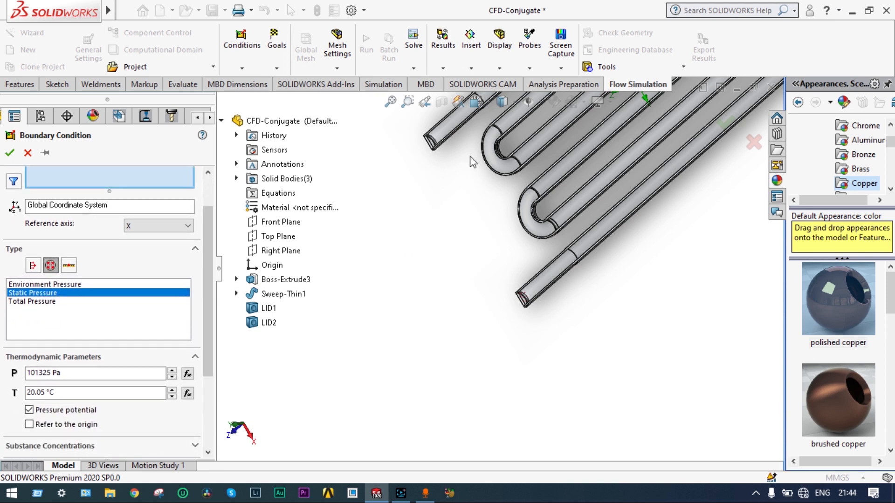
{"action": "scroll", "coordinate": [463, 155], "scroll_direction": "up", "scroll_amount": 2}
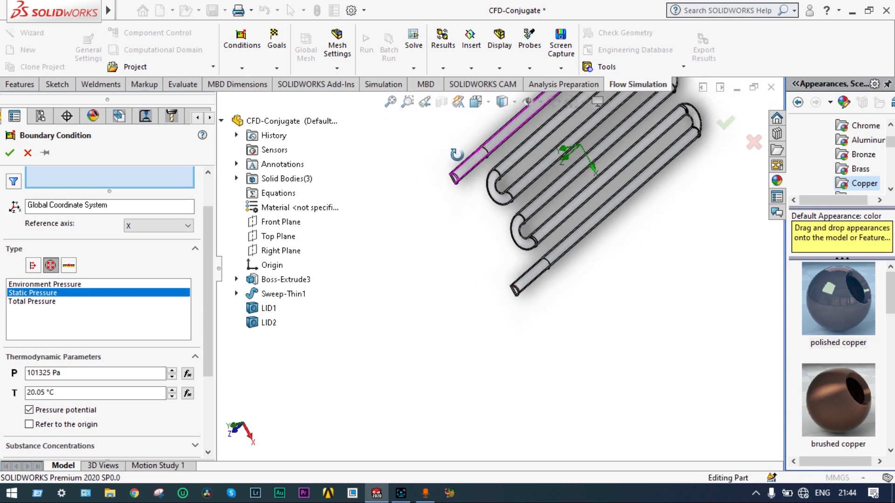
{"action": "scroll", "coordinate": [480, 196], "scroll_direction": "down", "scroll_amount": 5}
{"action": "scroll", "coordinate": [451, 264], "scroll_direction": "down", "scroll_amount": 2}
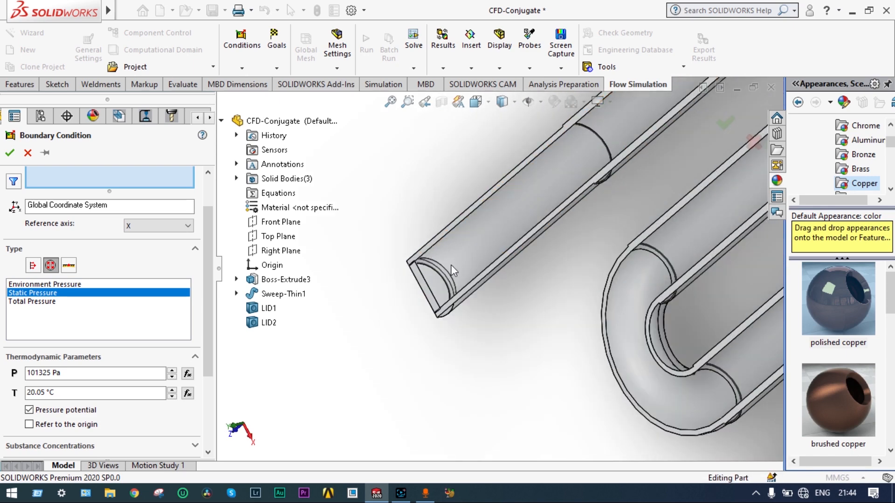
{"action": "left_click", "coordinate": [434, 281]}
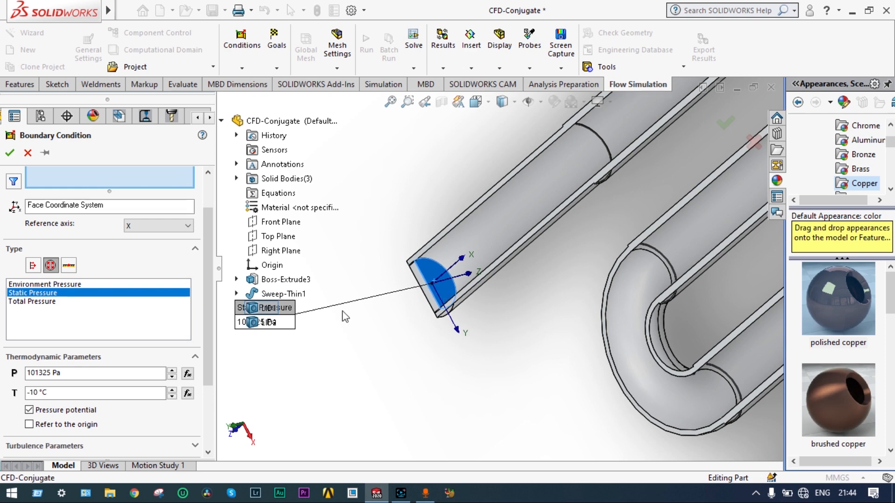
{"action": "left_click", "coordinate": [9, 154]}
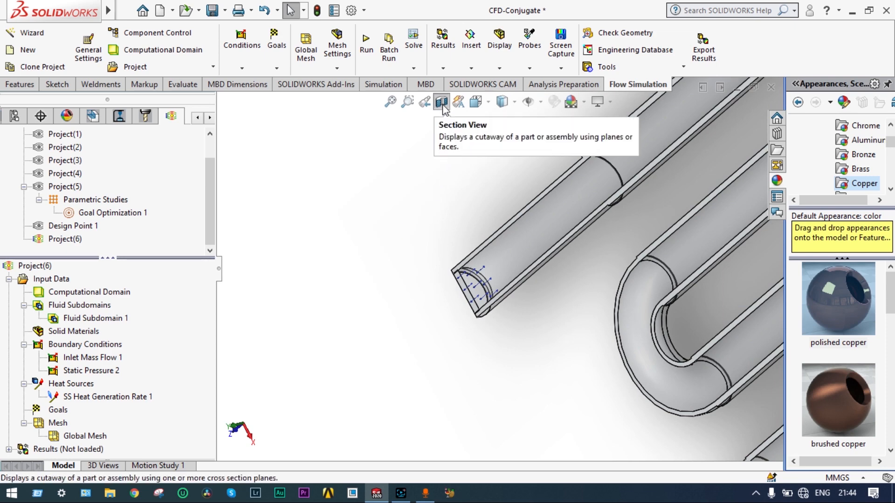
- Turn off the section view to show the complete plate and pipe
{"action": "scroll", "coordinate": [452, 123], "scroll_direction": "up", "scroll_amount": 2}
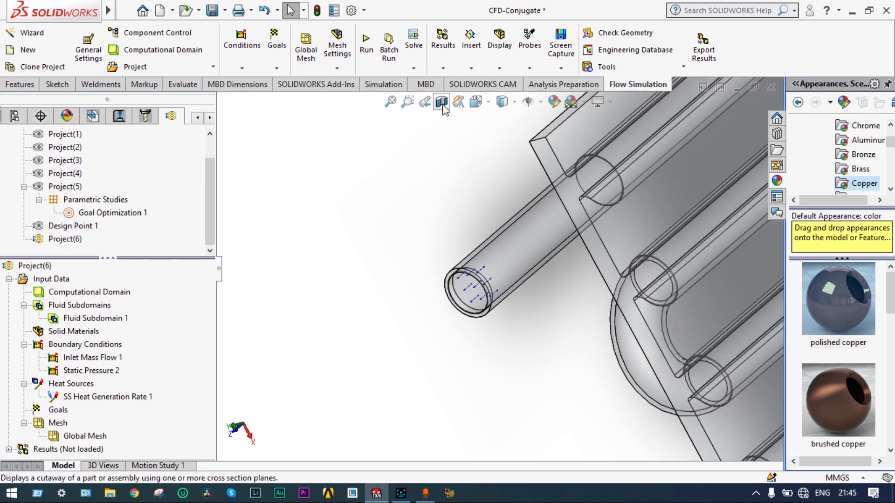
{"action": "scroll", "coordinate": [466, 145], "scroll_direction": "up", "scroll_amount": 3}
{"action": "middle_click_drag", "start_coordinate": [473, 183], "coordinate": [589, 197]}
{"action": "scroll", "coordinate": [649, 249], "scroll_direction": "down", "scroll_amount": 3}
{"action": "middle_click_drag", "start_coordinate": [629, 229], "coordinate": [319, 245]}
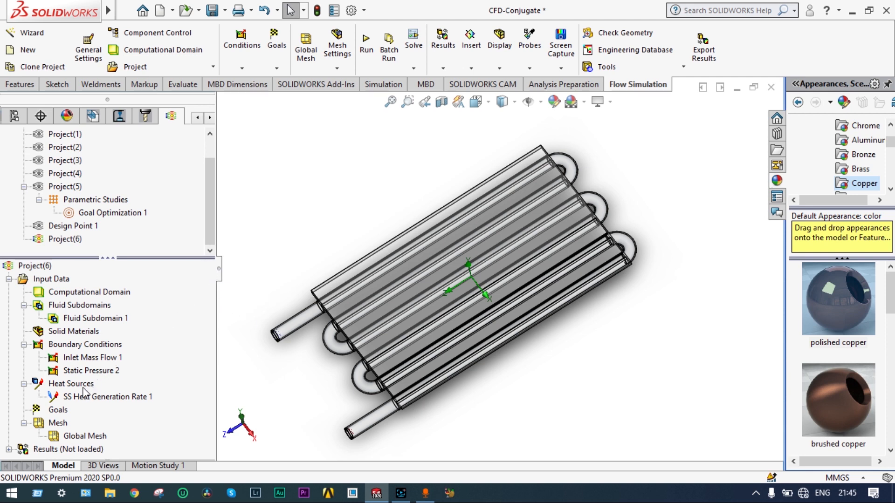
- Add global goals for the maximum Temperature (Fluid) and the maximum Total Temperature
{"action": "right_click", "coordinate": [59, 411]}
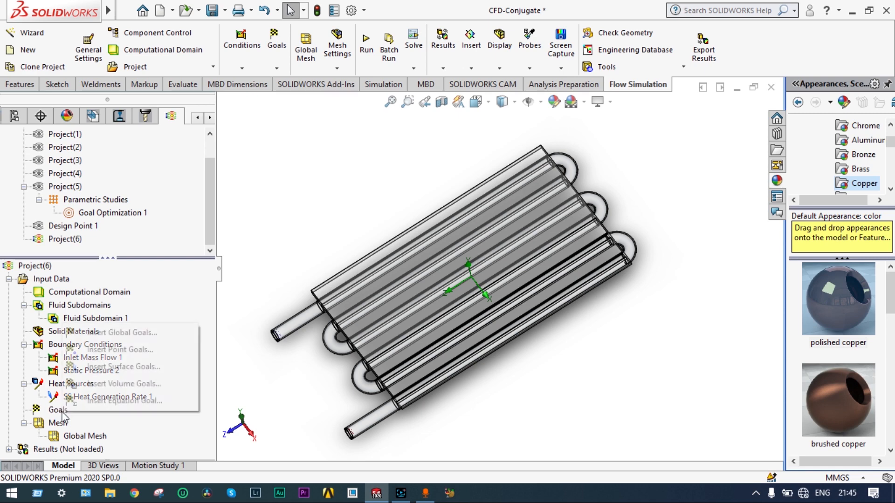
{"action": "left_click", "coordinate": [123, 335]}
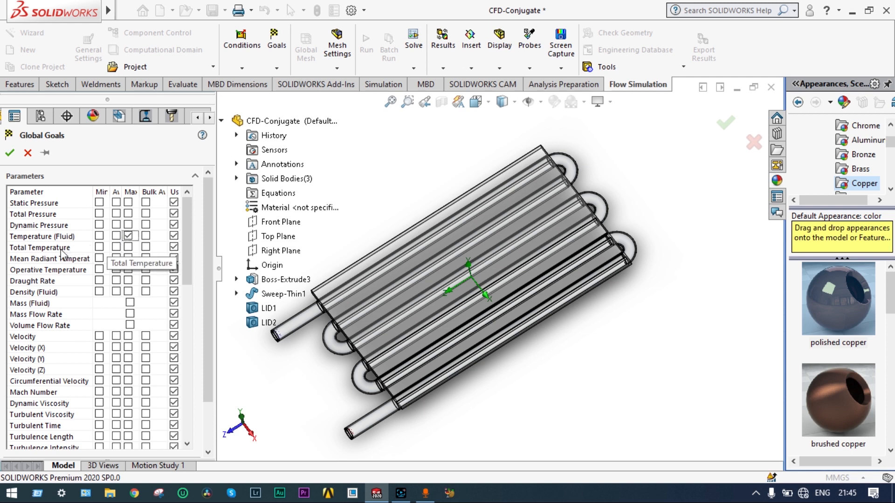
{"action": "left_click", "coordinate": [127, 248]}
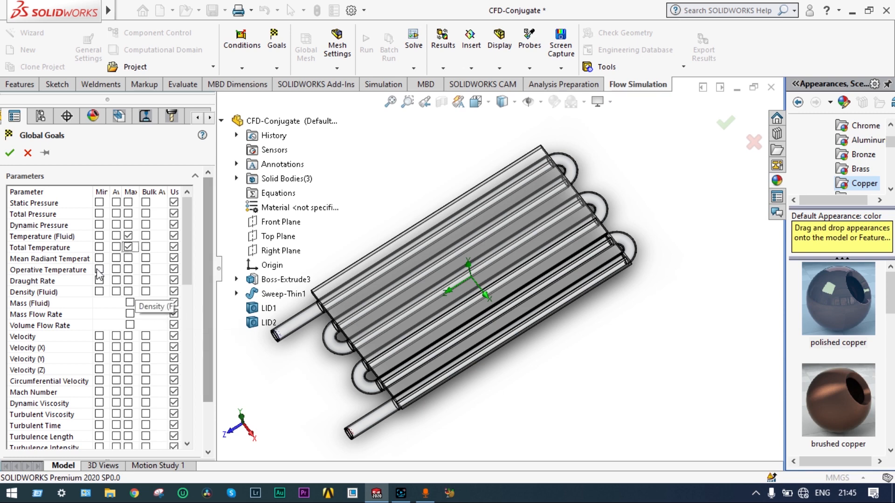
{"action": "left_click", "coordinate": [9, 152]}
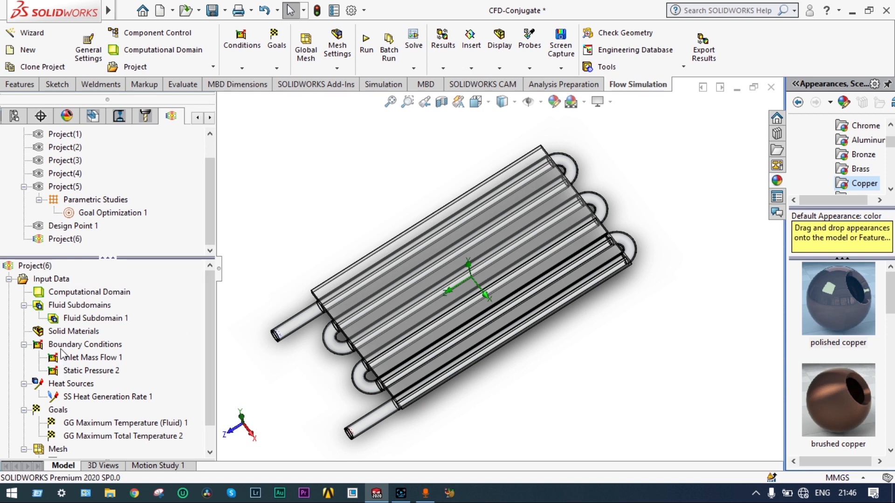
- Add a surface goal for the maximum Temperature (Fluid) on lid LID1 at the pipe end
{"action": "right_click", "coordinate": [62, 411]}
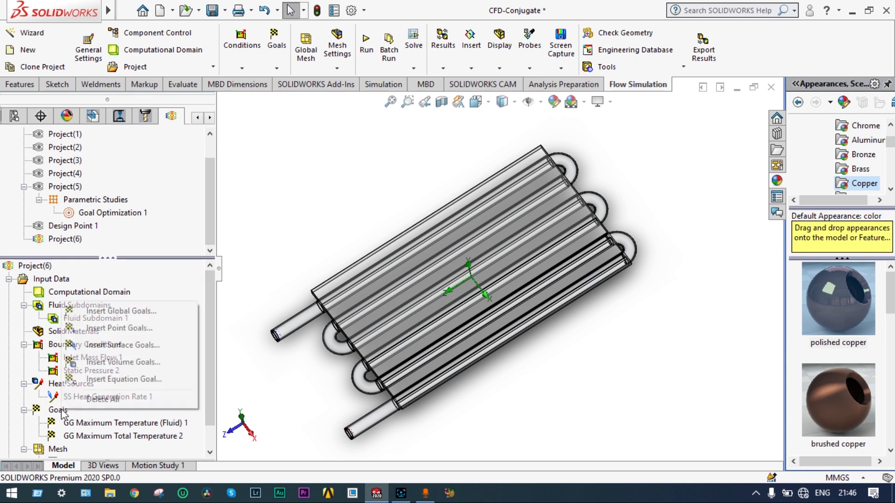
{"action": "left_click", "coordinate": [123, 345]}
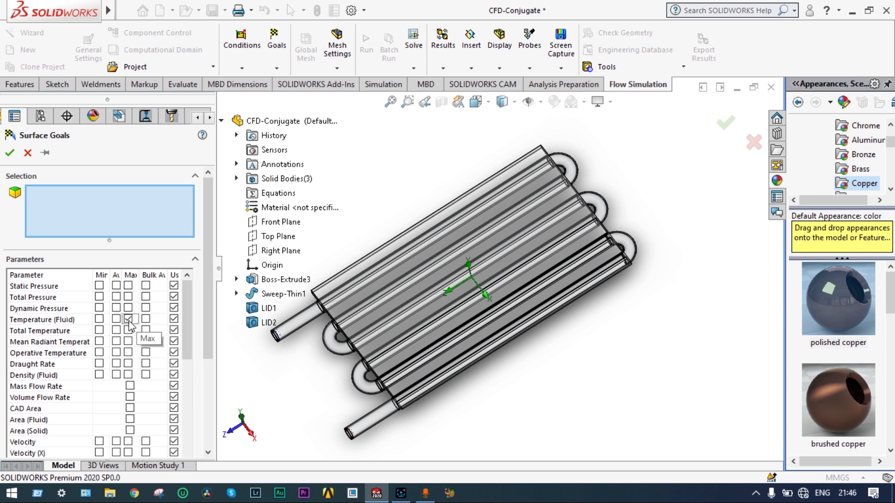
{"action": "middle_click_drag", "start_coordinate": [303, 387], "coordinate": [333, 390]}
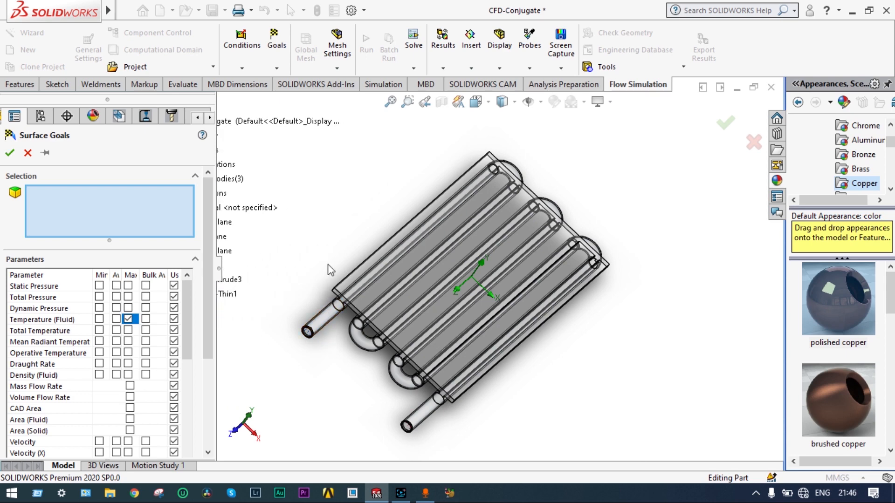
{"action": "scroll", "coordinate": [399, 261], "scroll_direction": "down", "scroll_amount": 5}
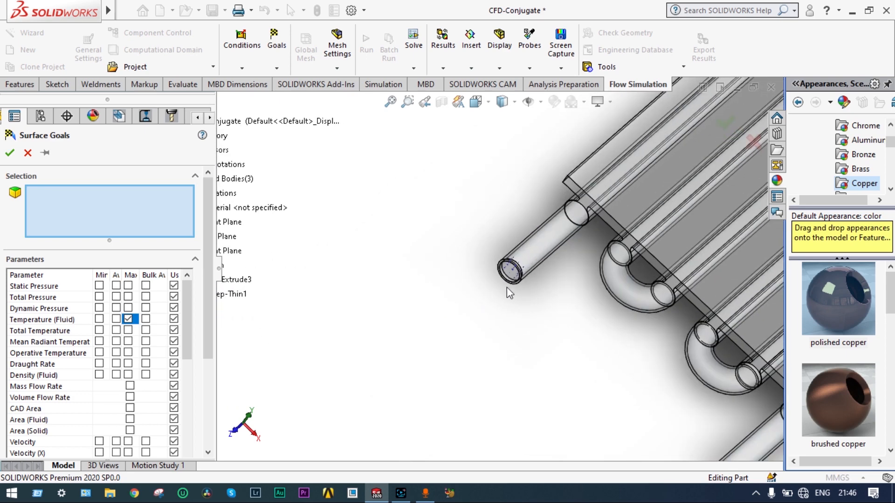
{"action": "scroll", "coordinate": [507, 287], "scroll_direction": "down", "scroll_amount": 6}
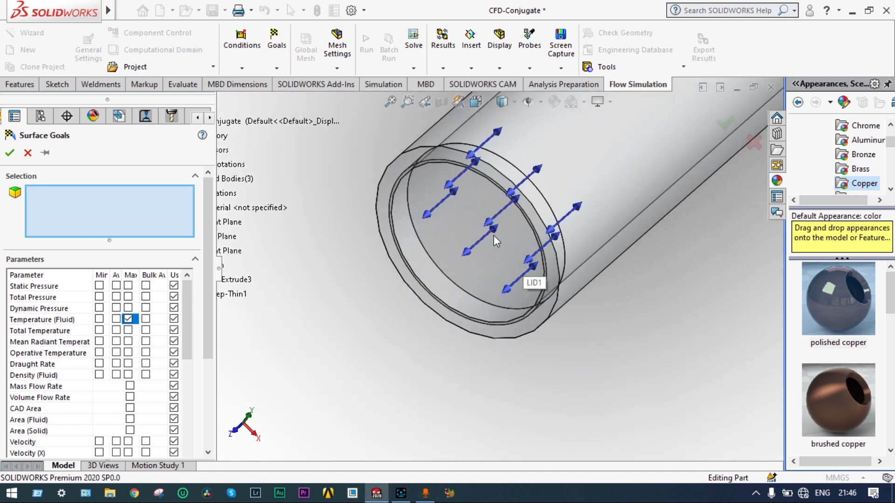
{"action": "right_click", "coordinate": [465, 222]}
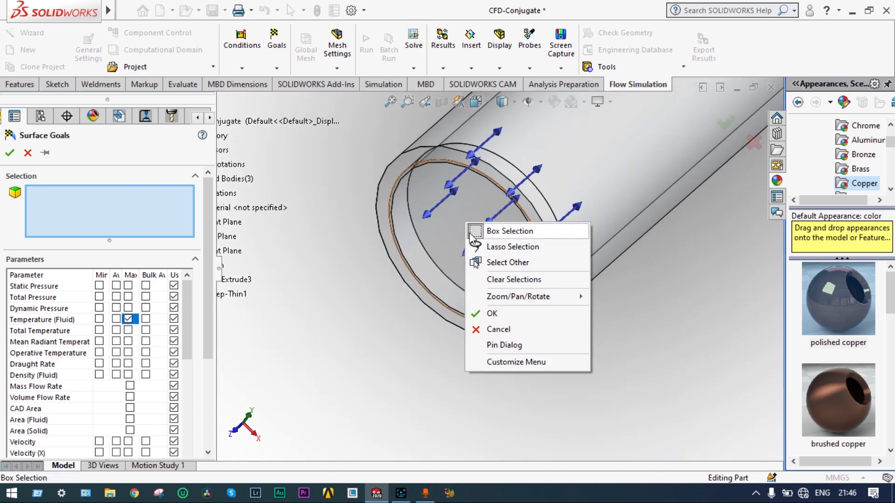
{"action": "left_click", "coordinate": [488, 263]}
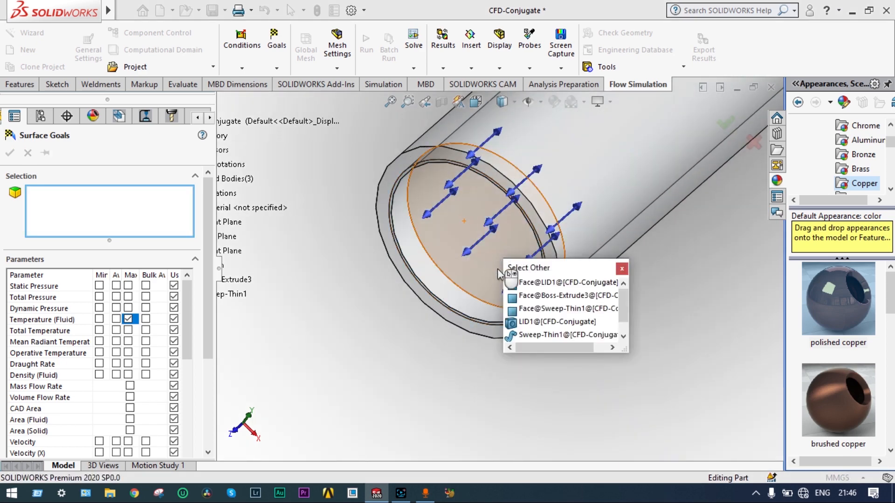
{"action": "left_click", "coordinate": [524, 323]}
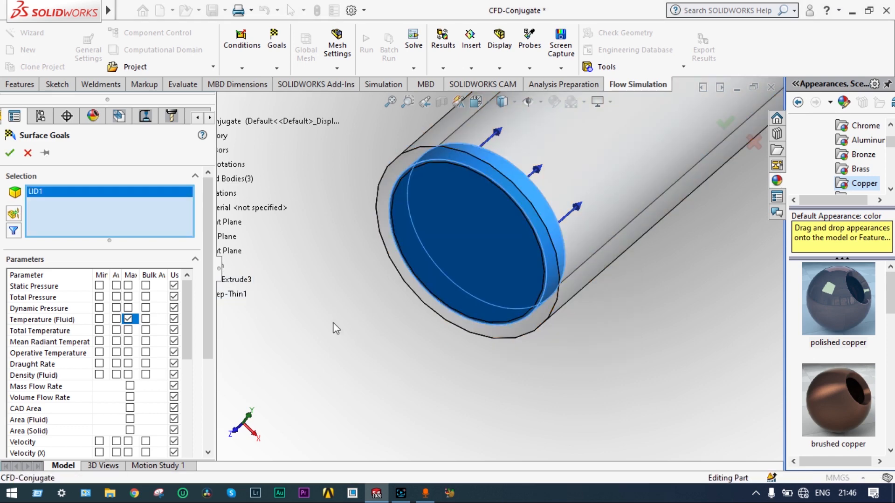
{"action": "left_click", "coordinate": [10, 152]}
{"action": "scroll", "coordinate": [437, 240], "scroll_direction": "up", "scroll_amount": 8}
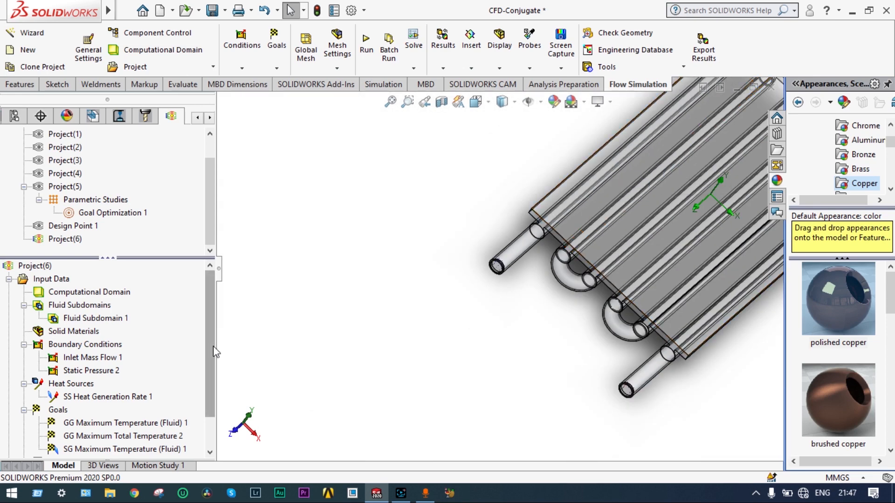
- Add a surface goal for the maximum Total Temperature on the plate's broad upper face
{"action": "left_click_drag", "start_coordinate": [211, 321], "coordinate": [211, 359]}
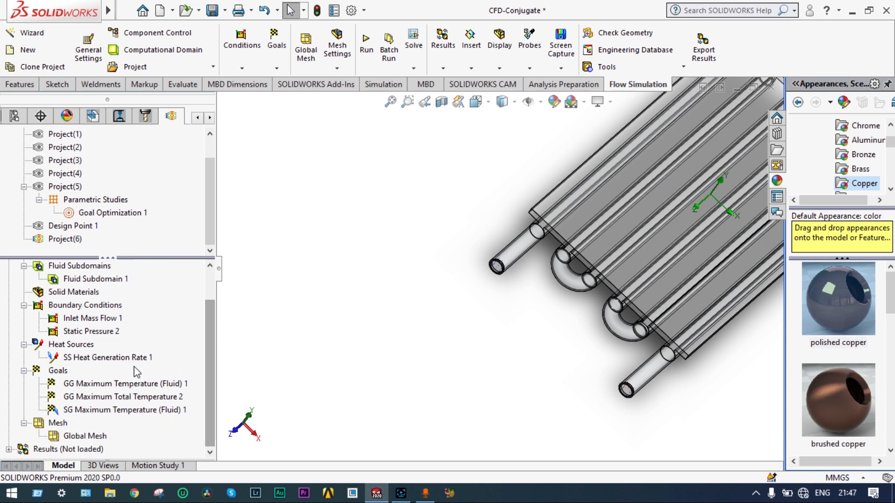
{"action": "right_click", "coordinate": [65, 373]}
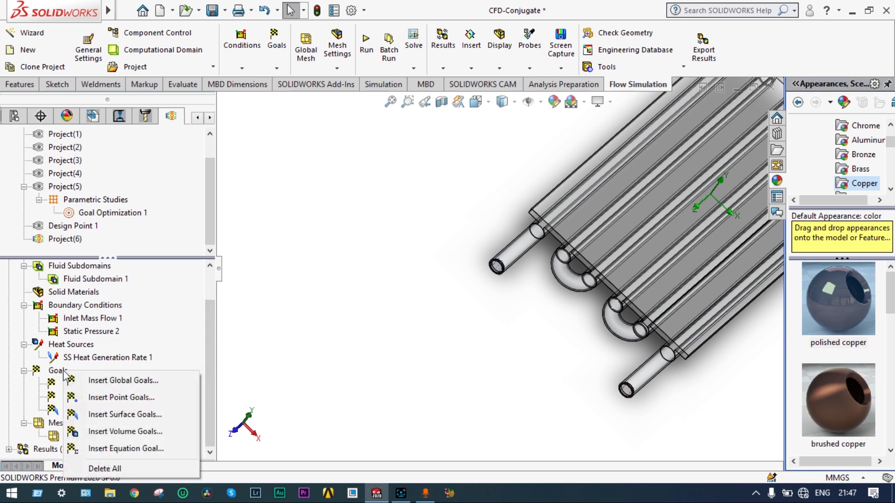
{"action": "left_click", "coordinate": [103, 415]}
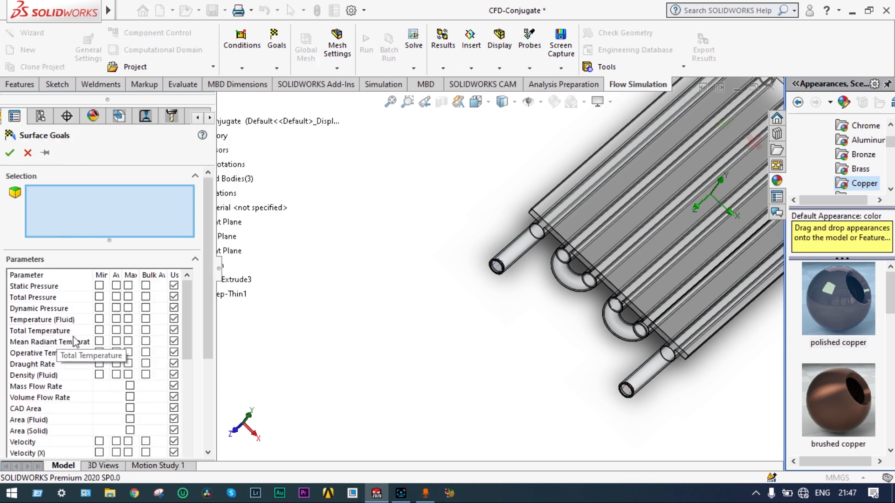
{"action": "left_click", "coordinate": [128, 330]}
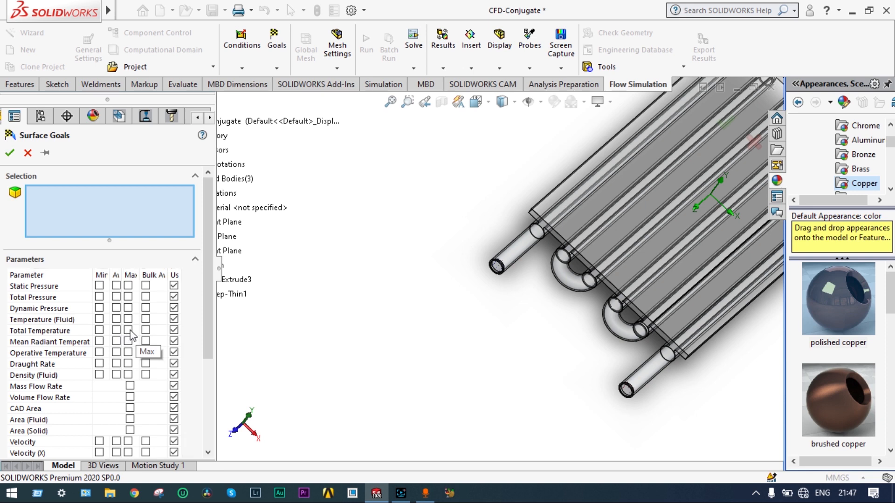
{"action": "left_click", "coordinate": [620, 232]}
{"action": "middle_click_drag", "start_coordinate": [620, 233], "coordinate": [485, 254]}
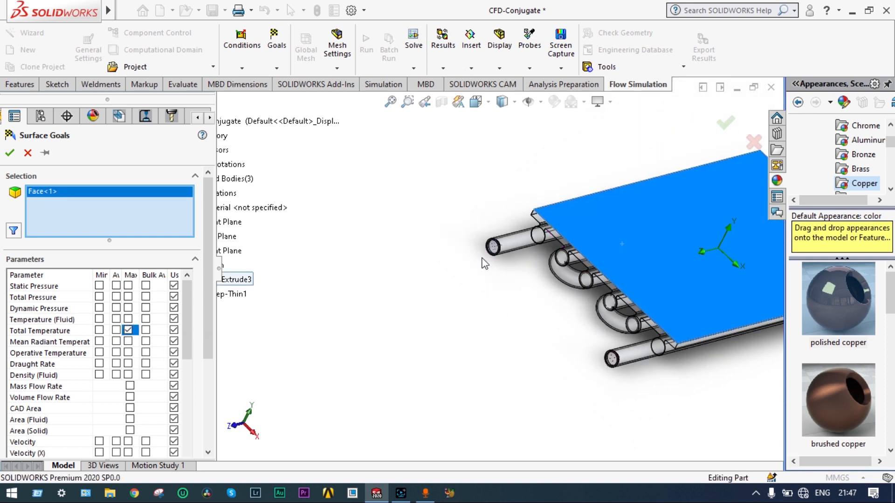
{"action": "left_click", "coordinate": [9, 153]}
{"action": "scroll", "coordinate": [142, 305], "scroll_direction": "down", "scroll_amount": 1}
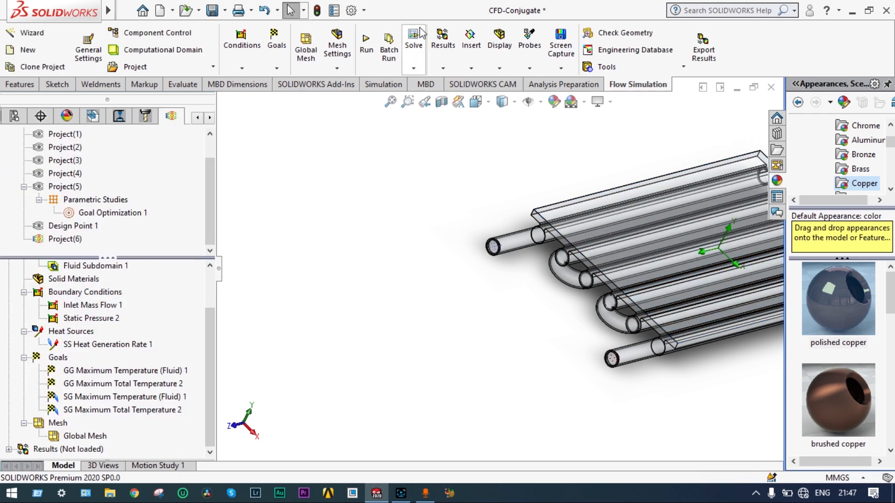
- Run a new calculation on this computer with all cores and results loading, and close the solver window once it finishes
{"action": "left_click", "coordinate": [367, 44]}
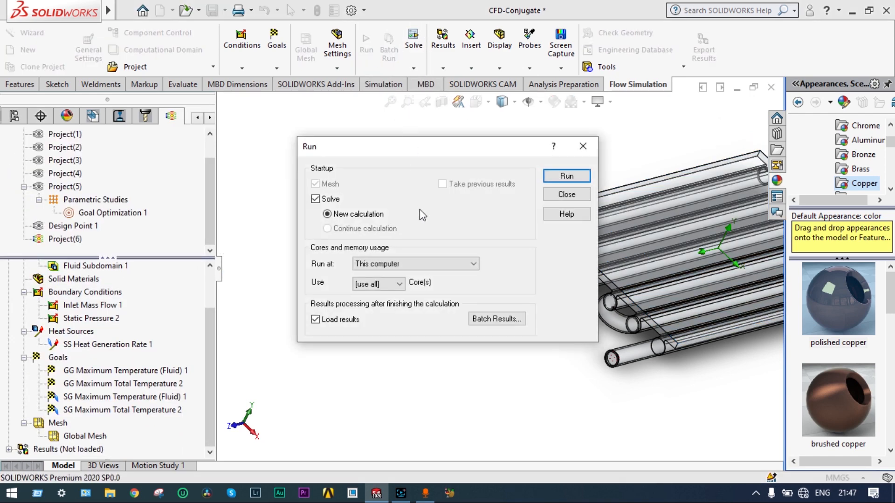
{"action": "left_click", "coordinate": [564, 177]}
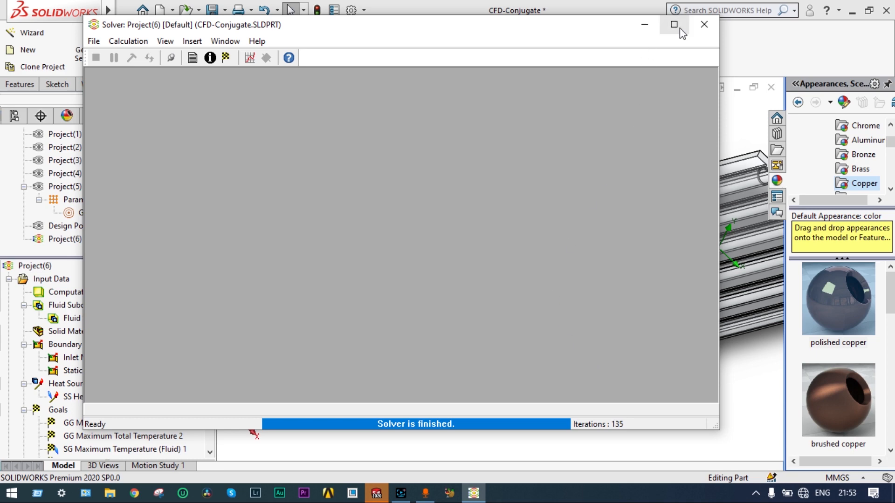
{"action": "left_click", "coordinate": [704, 24]}
{"action": "scroll", "coordinate": [509, 191], "scroll_direction": "up", "scroll_amount": 3}
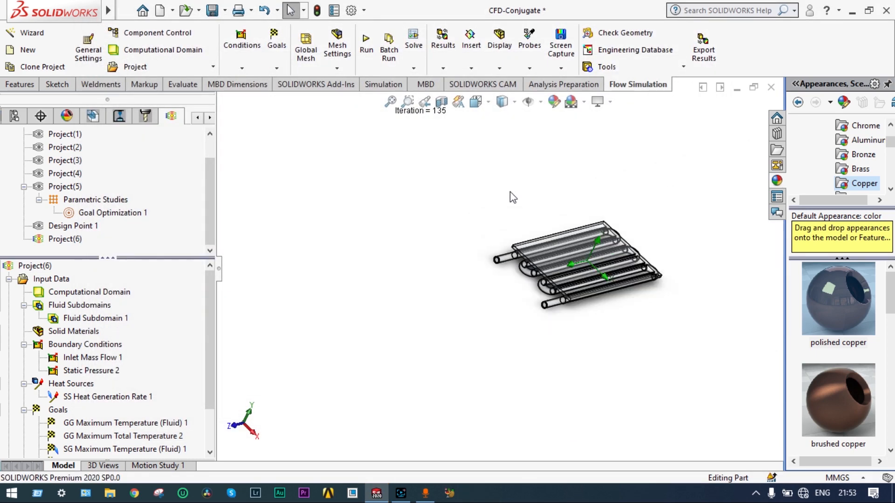
- Start a new cut plot in the results with Pressure contours and choose the Top Plane as its section plane
{"action": "scroll", "coordinate": [208, 334], "scroll_direction": "down", "scroll_amount": 1}
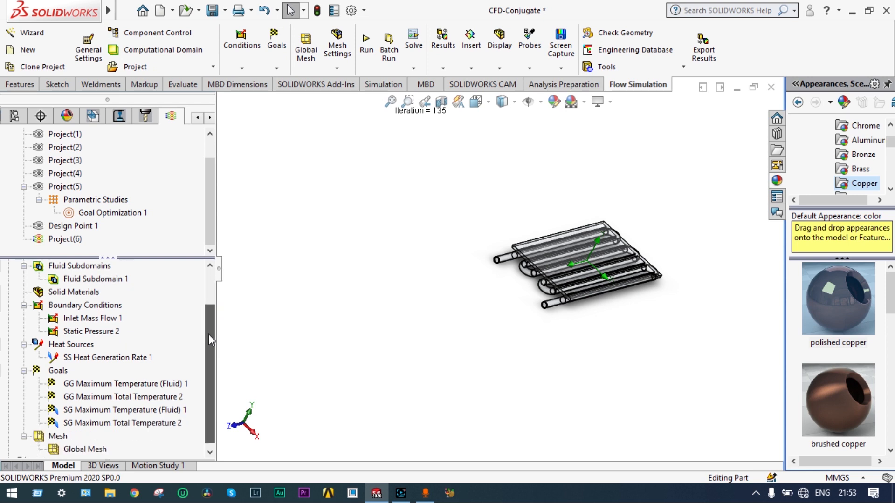
{"action": "scroll", "coordinate": [206, 349], "scroll_direction": "down", "scroll_amount": 1}
{"action": "scroll", "coordinate": [14, 454], "scroll_direction": "down", "scroll_amount": 1}
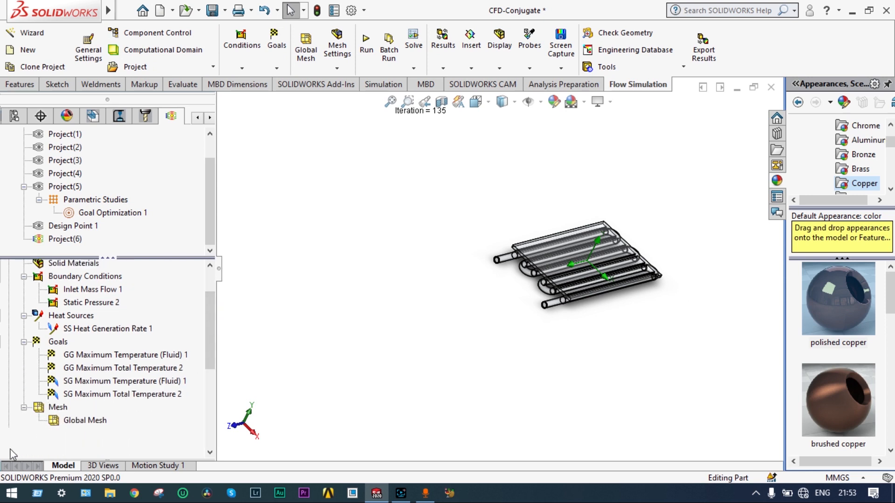
{"action": "scroll", "coordinate": [13, 454], "scroll_direction": "down", "scroll_amount": 4}
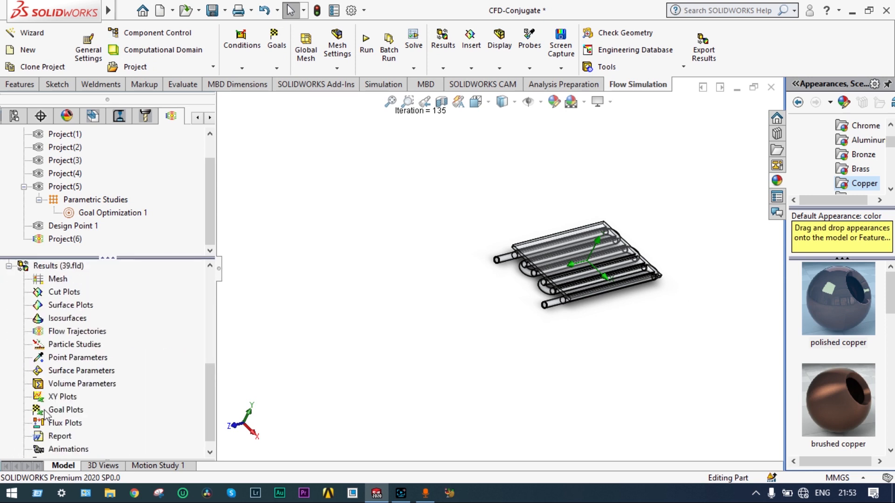
{"action": "right_click", "coordinate": [71, 291]}
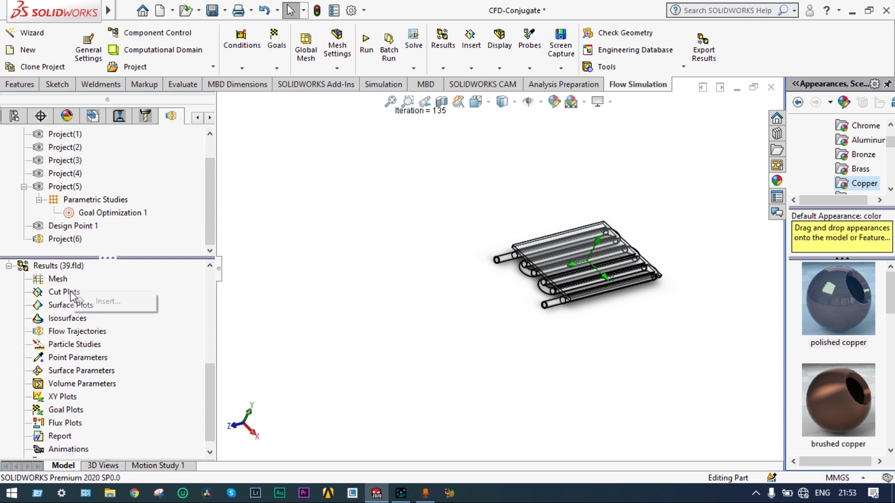
{"action": "left_click", "coordinate": [106, 301]}
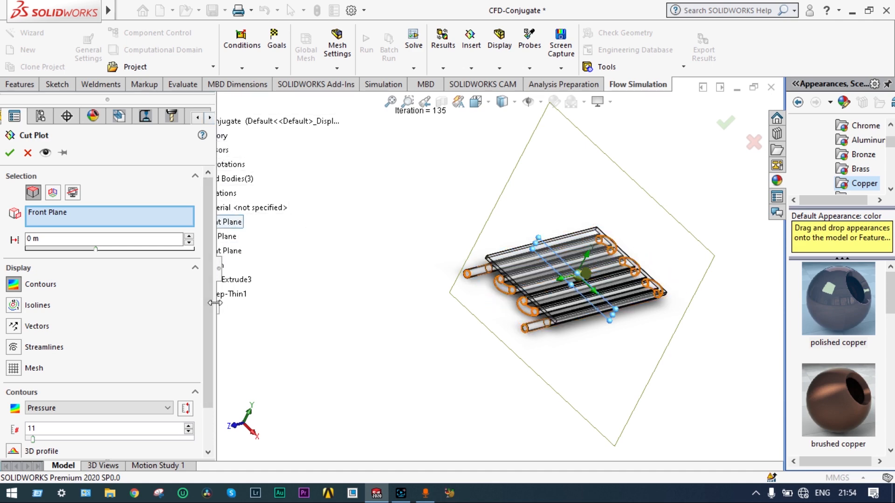
{"action": "left_click_drag", "start_coordinate": [215, 301], "coordinate": [150, 298]}
{"action": "left_click", "coordinate": [197, 219]}
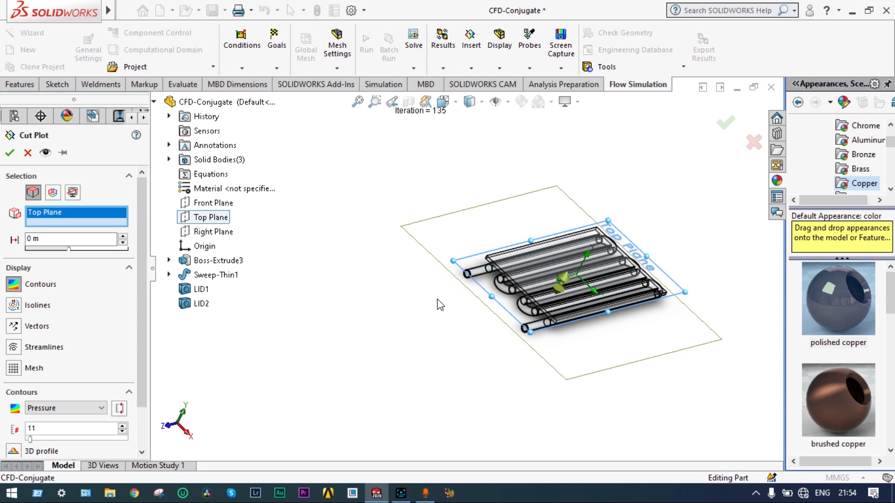
- Offset the cut plane down through the pipes to about -0.0218 m in the front view and accept the plot
{"action": "middle_click_drag", "start_coordinate": [433, 304], "coordinate": [394, 267]}
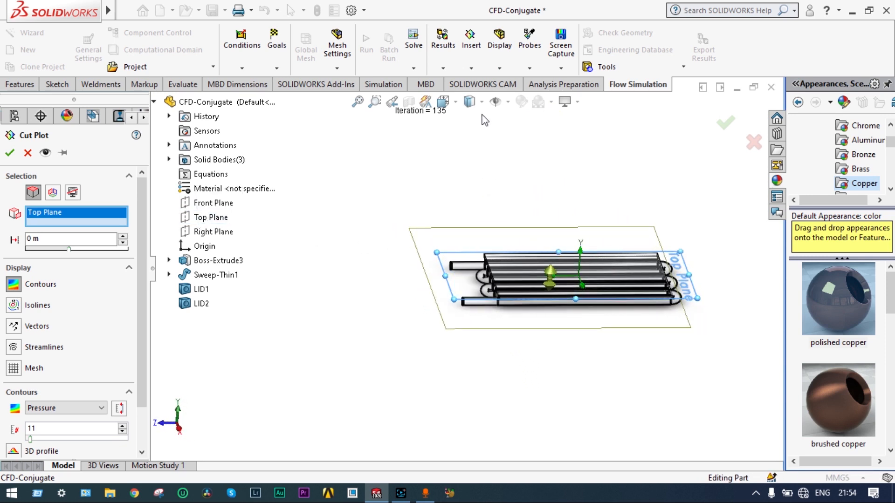
{"action": "left_click", "coordinate": [442, 101]}
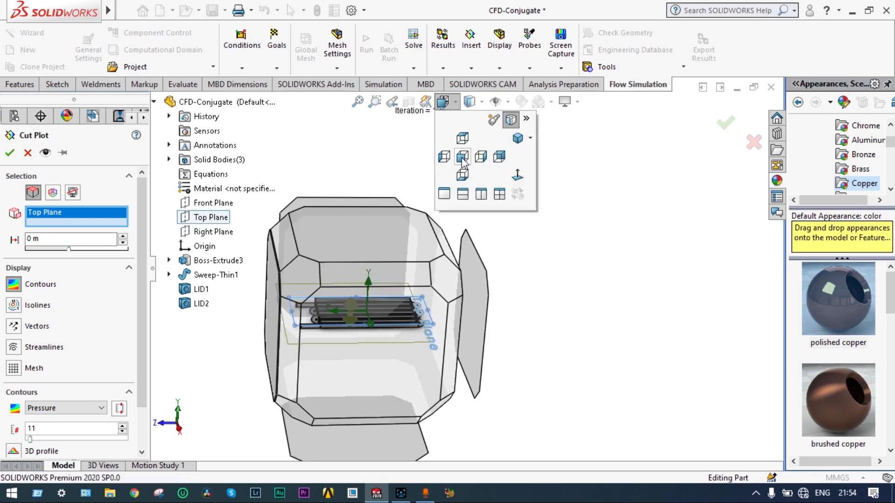
{"action": "left_click", "coordinate": [463, 157]}
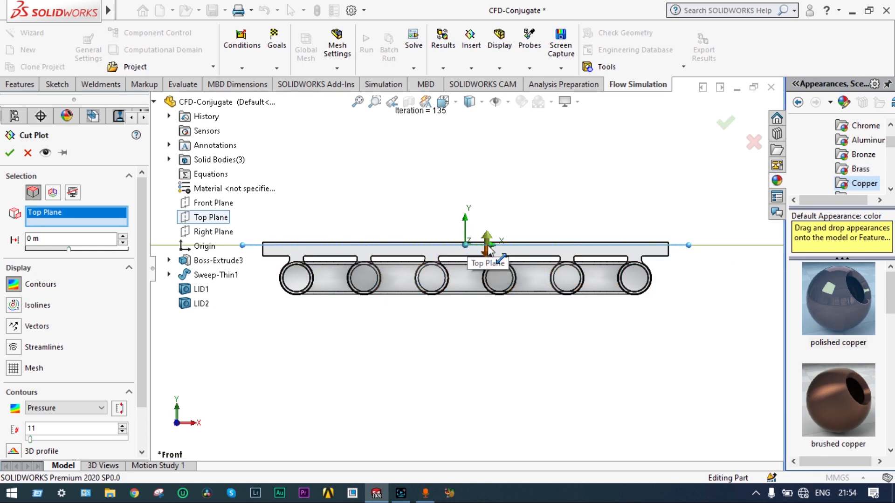
{"action": "left_click_drag", "start_coordinate": [487, 249], "coordinate": [485, 282]}
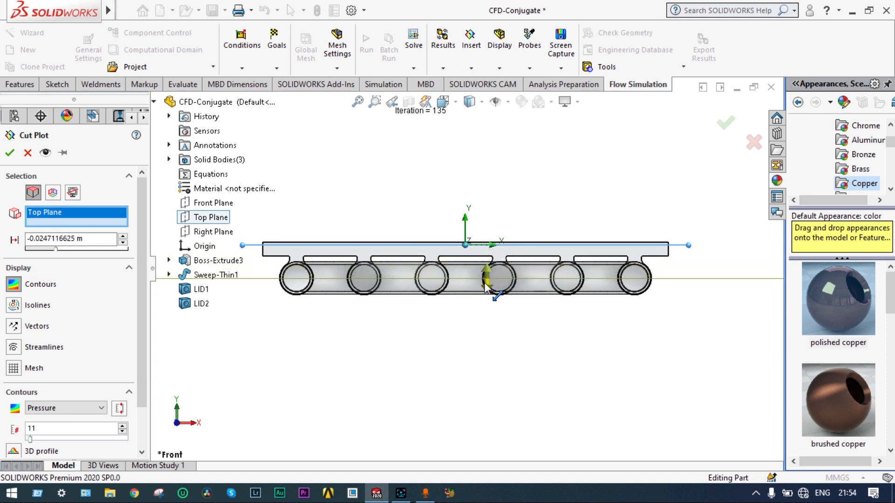
{"action": "left_click_drag", "start_coordinate": [484, 283], "coordinate": [486, 279]}
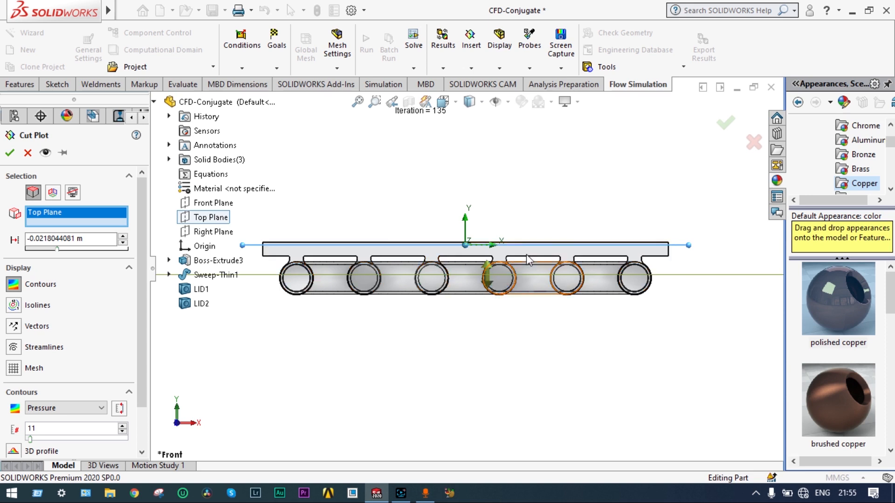
{"action": "left_click", "coordinate": [727, 124]}
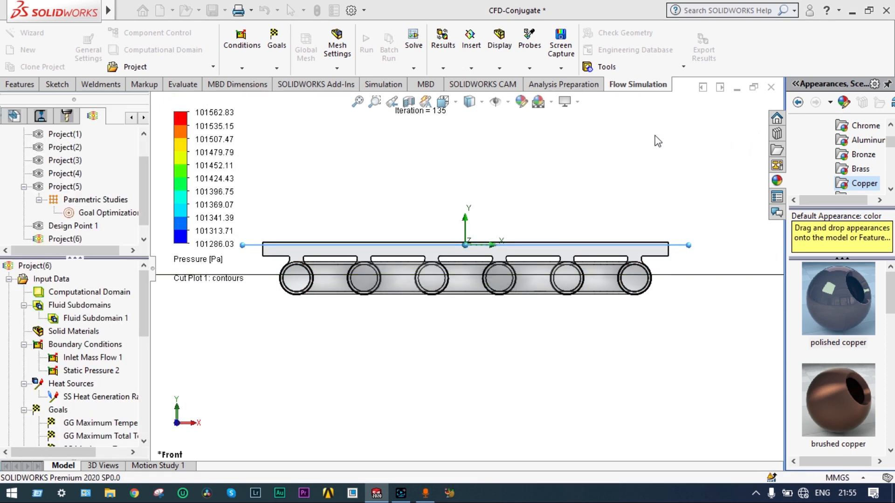
- Switch the cut plot's contour parameter to Temperature (Fluid)
{"action": "middle_click_drag", "start_coordinate": [582, 152], "coordinate": [569, 165]}
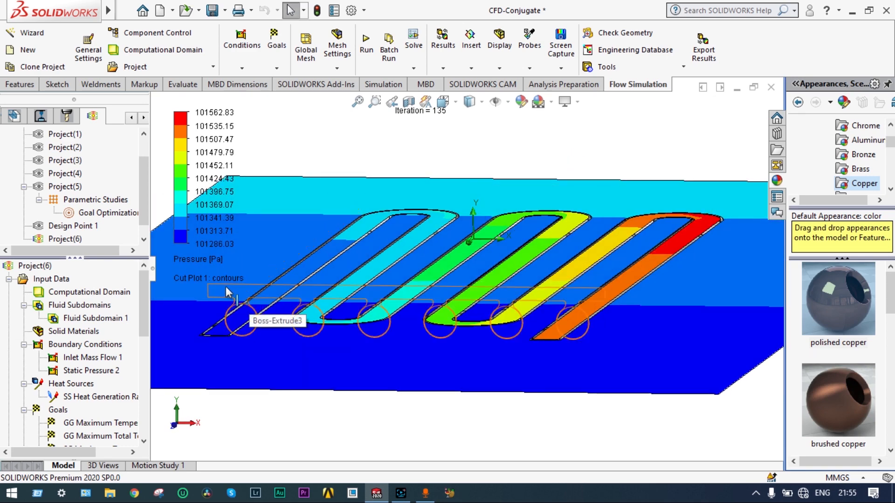
{"action": "left_click", "coordinate": [198, 261]}
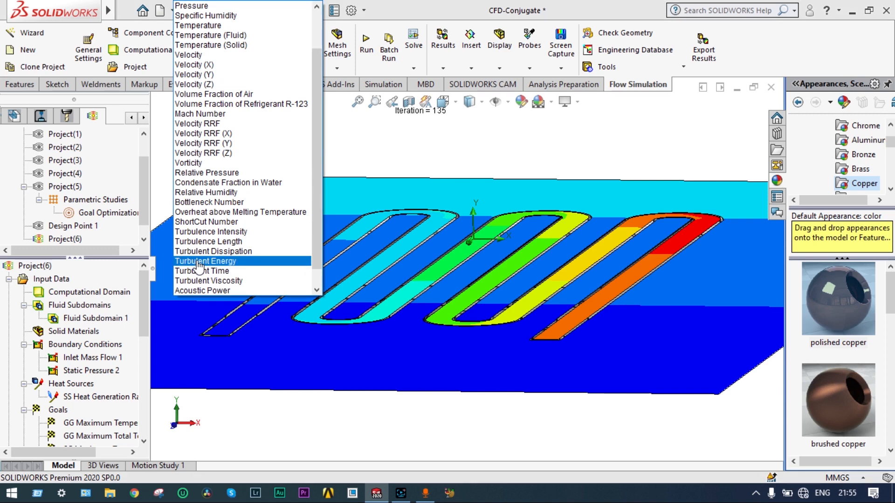
{"action": "left_click", "coordinate": [230, 36]}
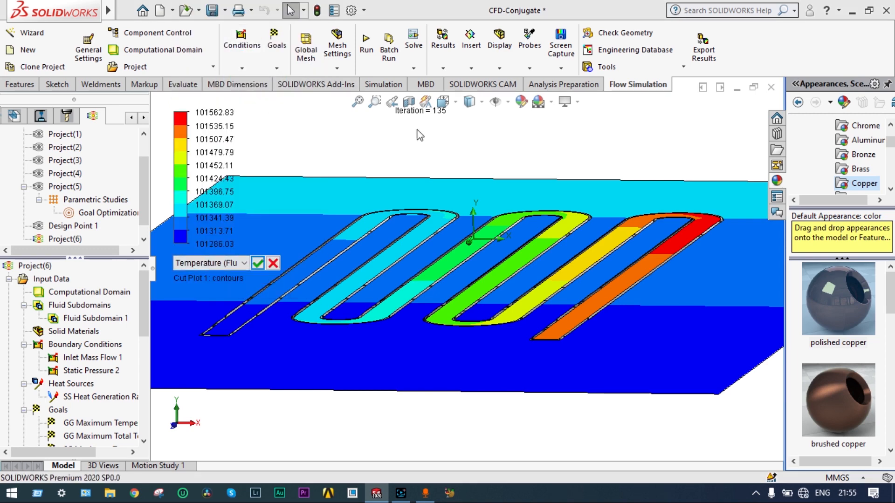
{"action": "left_click", "coordinate": [258, 262]}
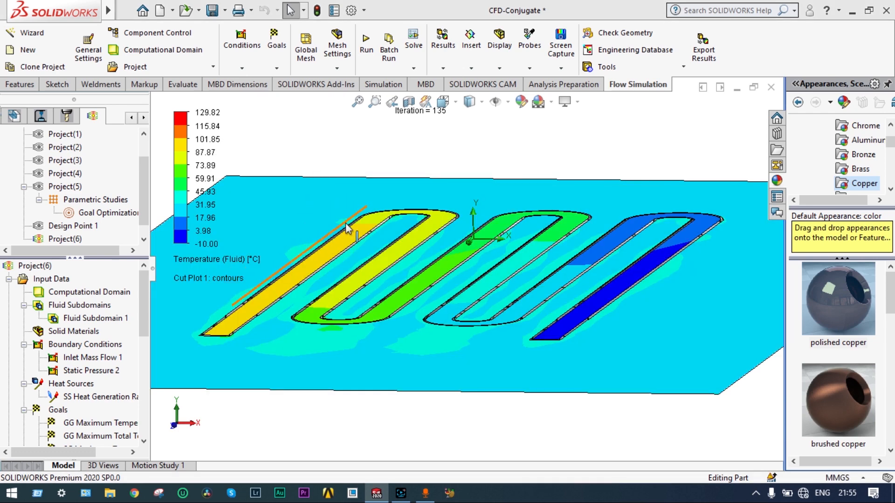
{"action": "scroll", "coordinate": [583, 168], "scroll_direction": "up", "scroll_amount": 1}
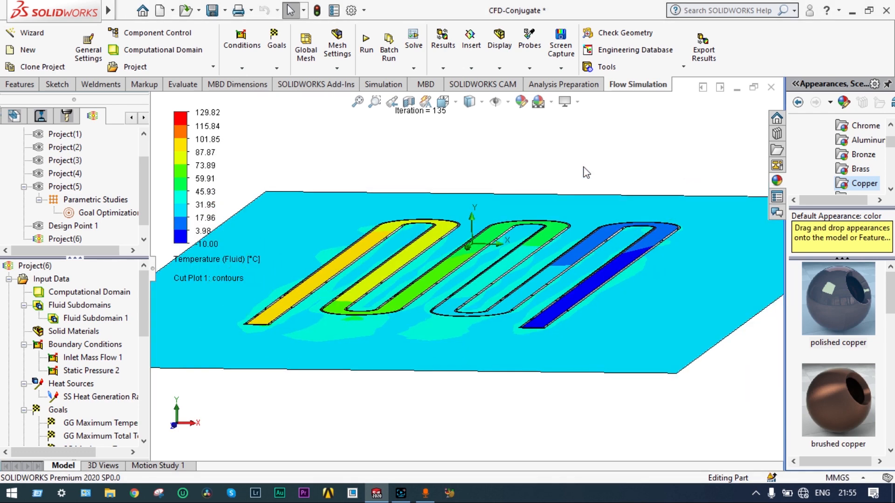
- Play the Top Plane cut plot of fluid temperature through the model, and clear and hide the plot
{"action": "middle_click_drag", "start_coordinate": [558, 170], "coordinate": [601, 291]}
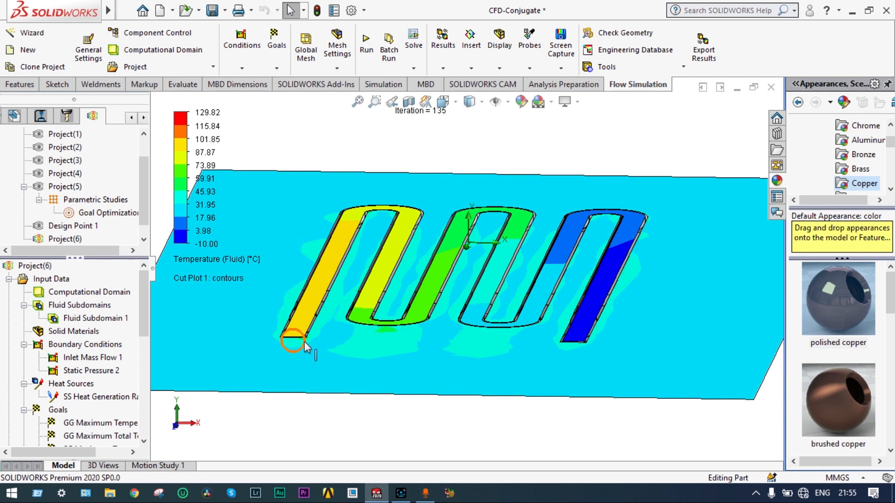
{"action": "middle_click_drag", "start_coordinate": [307, 356], "coordinate": [561, 195]}
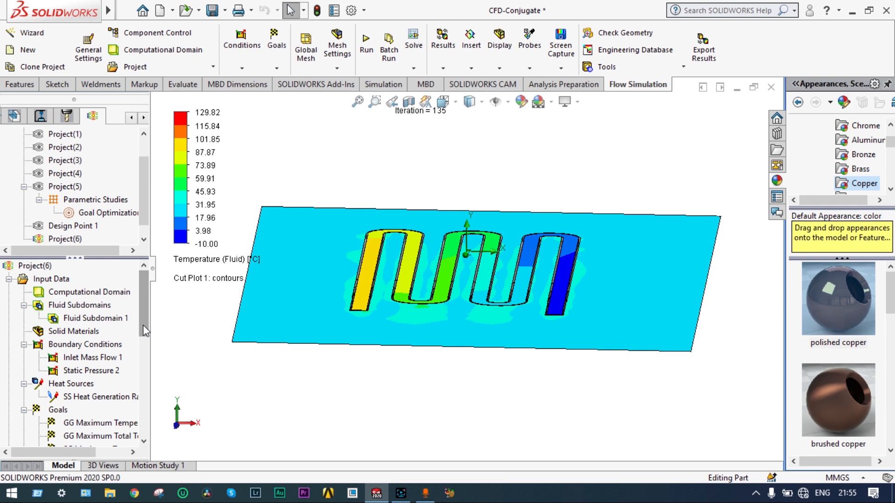
{"action": "left_click_drag", "start_coordinate": [145, 330], "coordinate": [149, 392]}
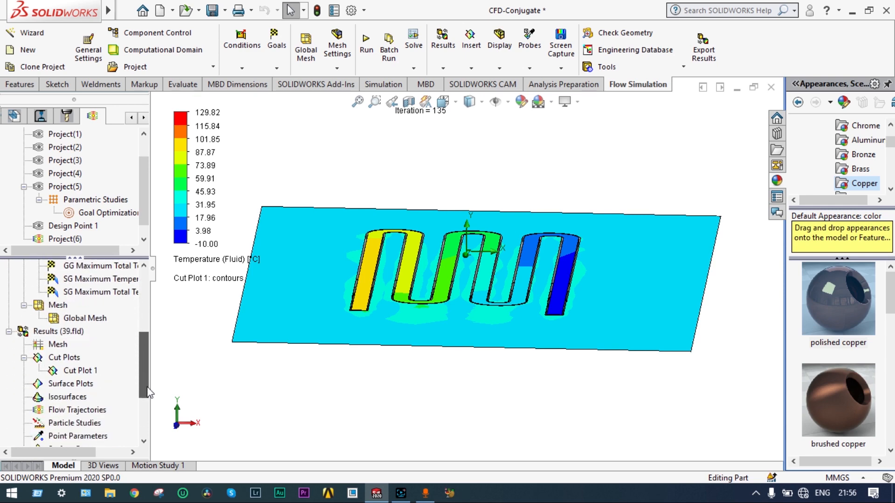
{"action": "right_click", "coordinate": [96, 372]}
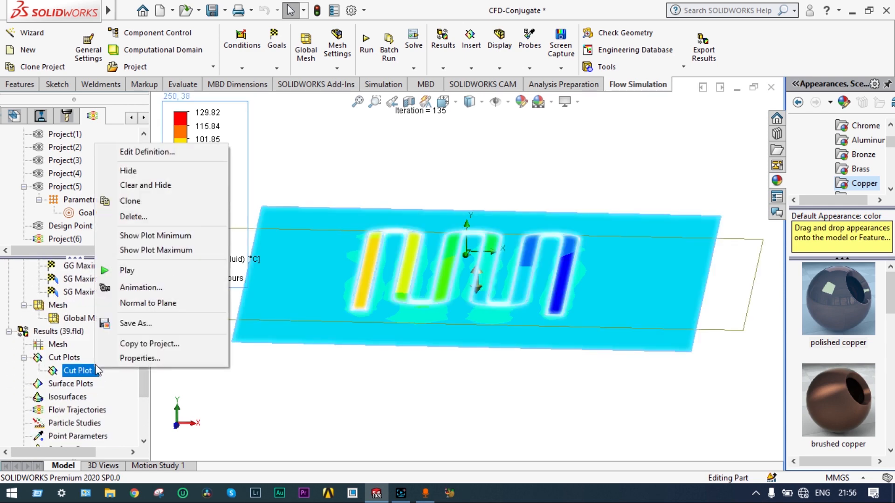
{"action": "left_click", "coordinate": [131, 269]}
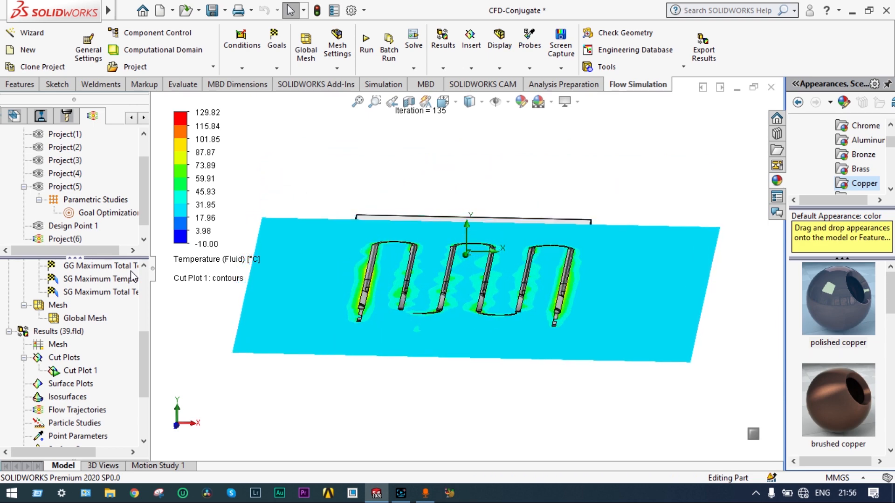
{"action": "right_click", "coordinate": [79, 370]}
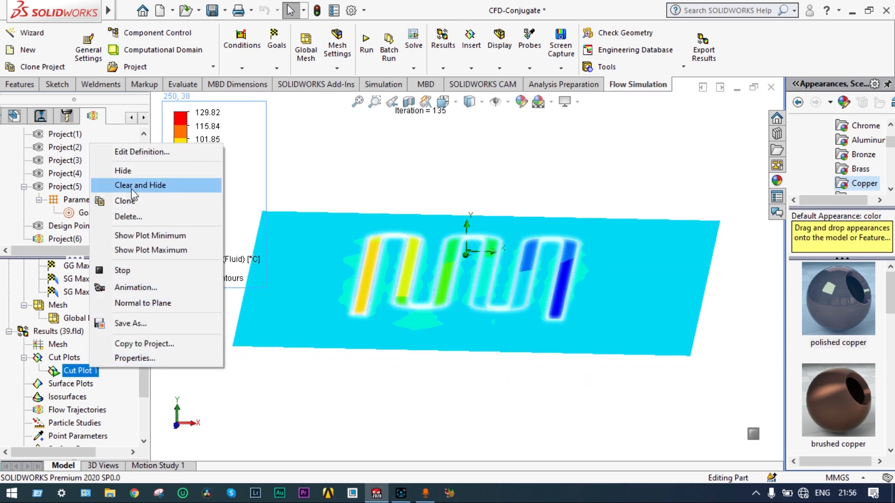
{"action": "left_click", "coordinate": [137, 185]}
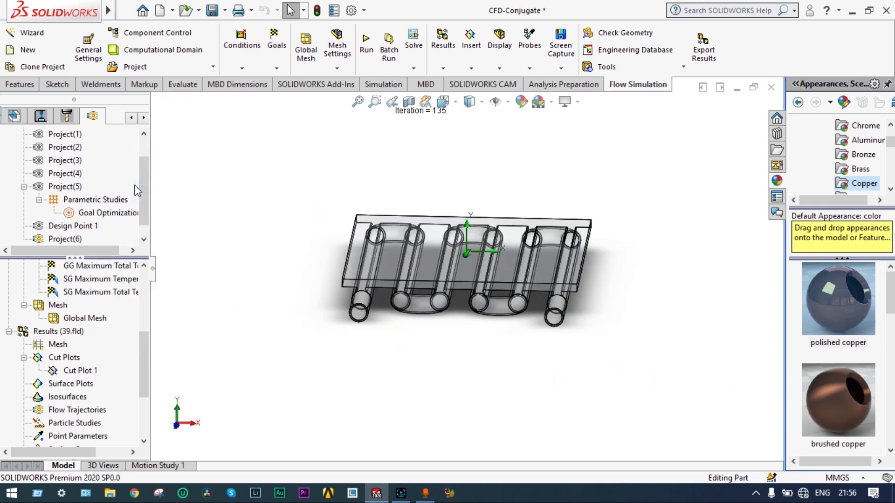
- Redefine the cut plot on the Right Plane, offset about 0.0252 m through a pipe in the front view, and accept it
{"action": "right_click", "coordinate": [80, 372]}
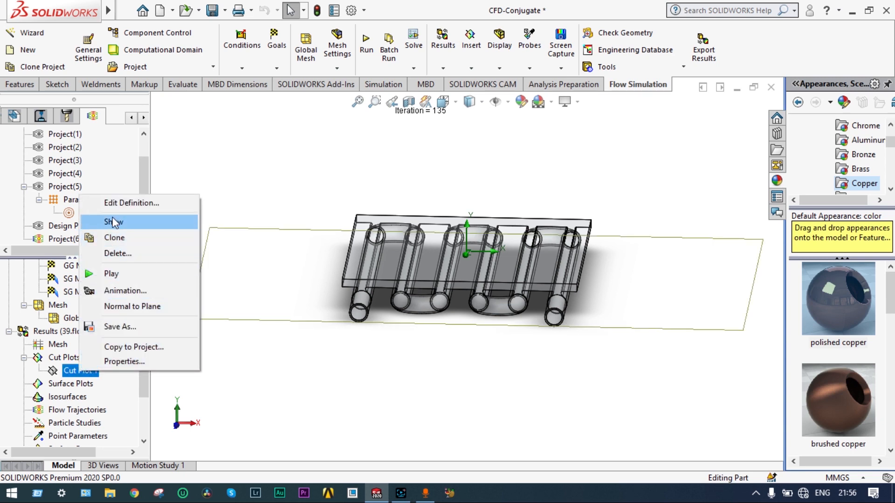
{"action": "left_click", "coordinate": [122, 204]}
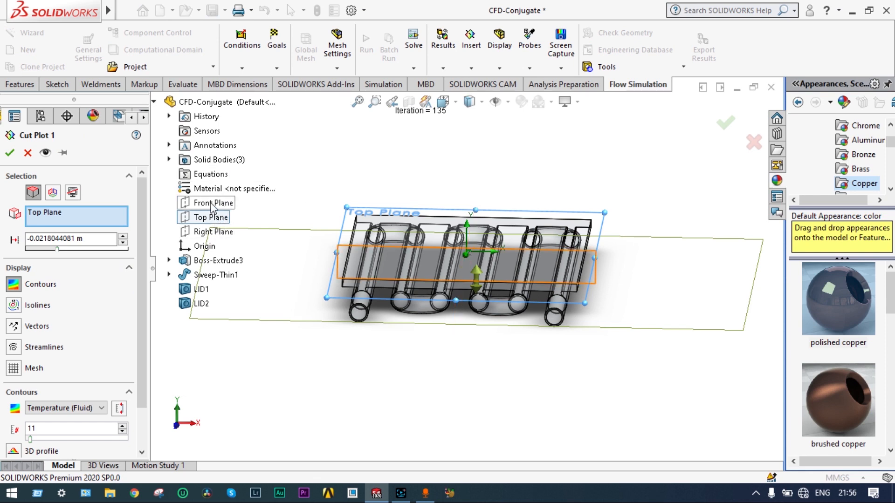
{"action": "left_click", "coordinate": [209, 236]}
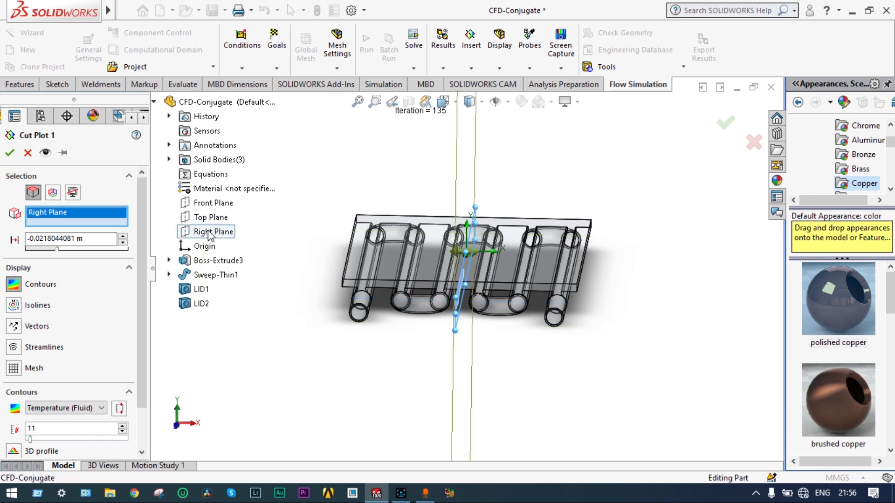
{"action": "mouse_move", "coordinate": [561, 347]}
{"action": "middle_mouse_down"}
{"action": "mouse_move", "coordinate": [556, 329]}
{"action": "mouse_move", "coordinate": [563, 333]}
{"action": "middle_mouse_up"}
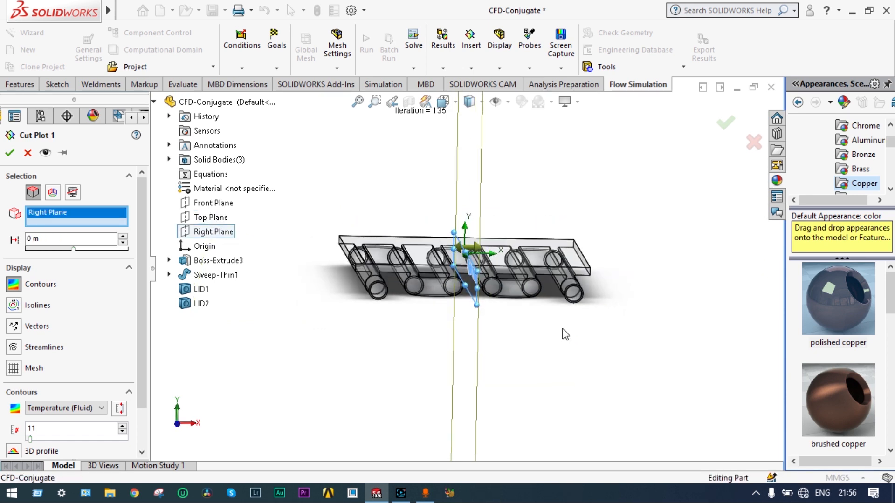
{"action": "left_click", "coordinate": [443, 103]}
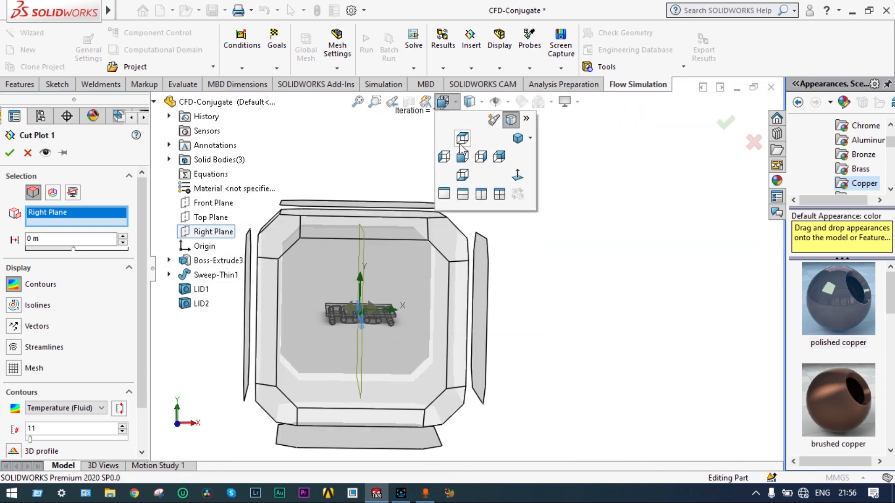
{"action": "left_click", "coordinate": [462, 157]}
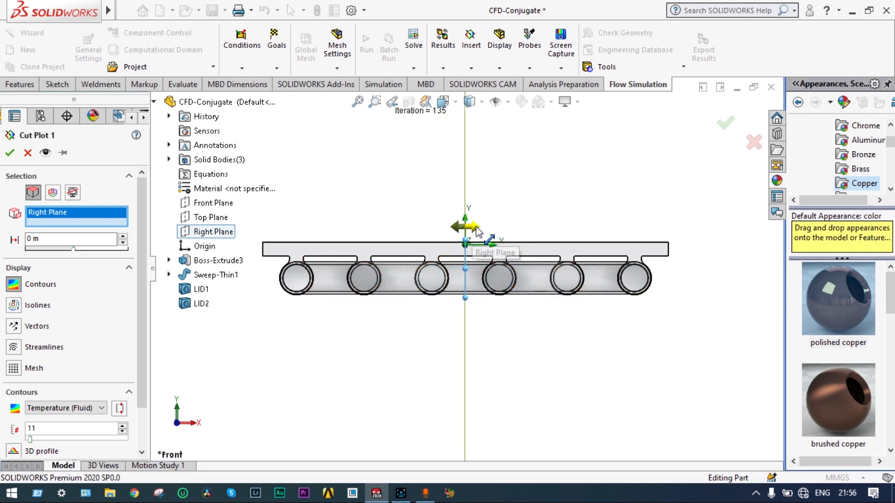
{"action": "left_click_drag", "start_coordinate": [476, 228], "coordinate": [509, 232]}
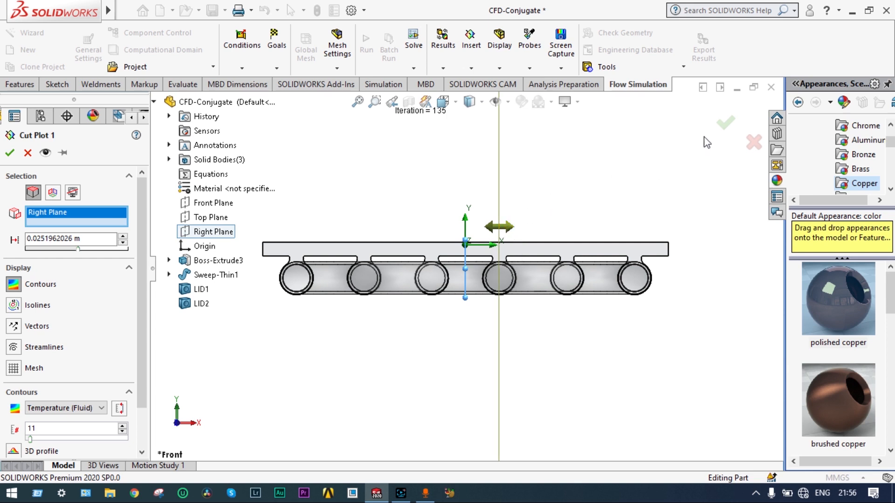
{"action": "left_click", "coordinate": [724, 125]}
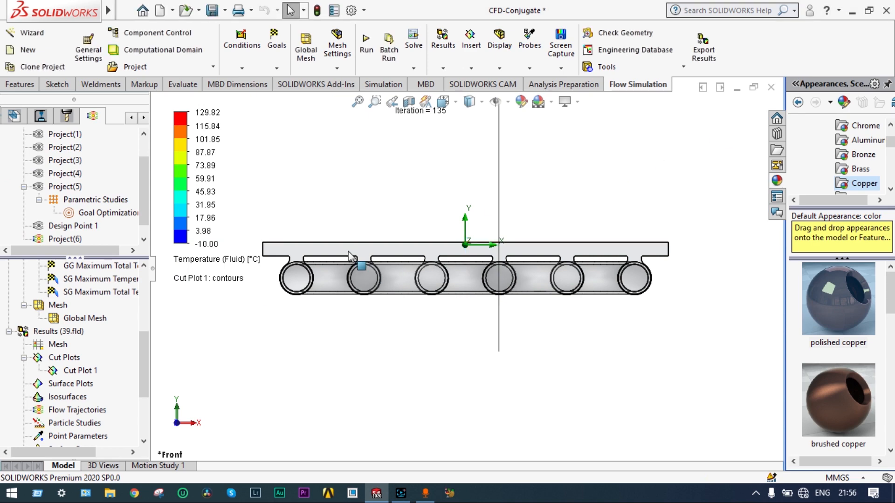
- Play the Right Plane cut plot across the pipes and the plate, and clear and hide it
{"action": "middle_click_drag", "start_coordinate": [583, 171], "coordinate": [530, 204]}
{"action": "scroll", "coordinate": [526, 205], "scroll_direction": "up", "scroll_amount": 4}
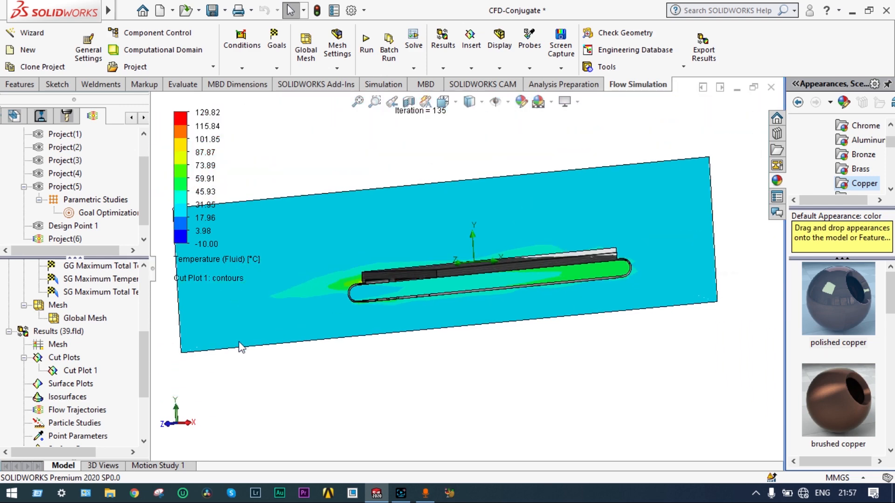
{"action": "right_click", "coordinate": [79, 376]}
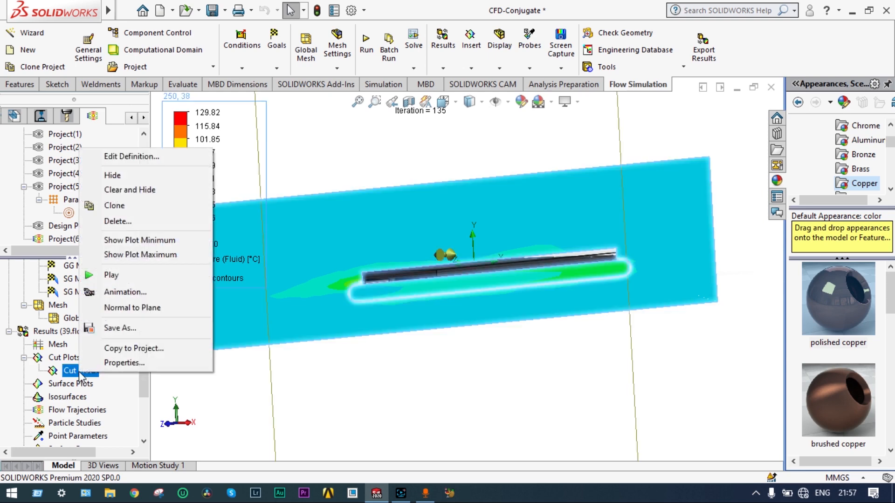
{"action": "left_click", "coordinate": [113, 278]}
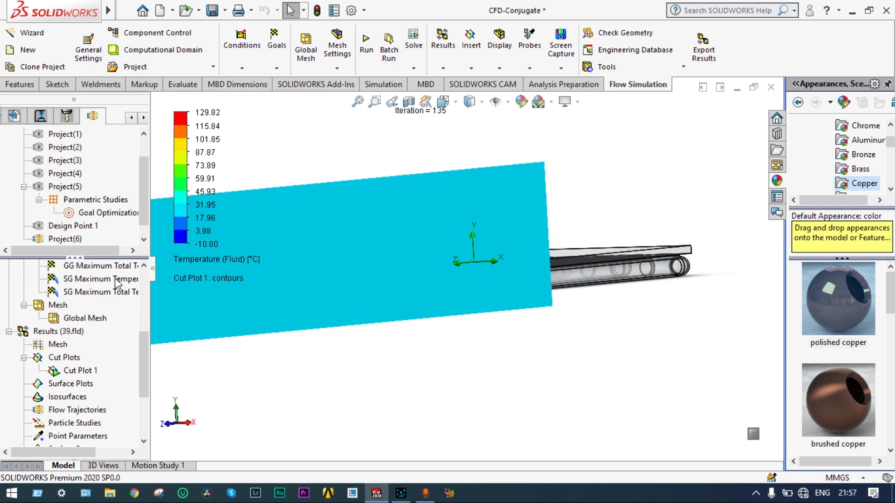
{"action": "right_click", "coordinate": [74, 371]}
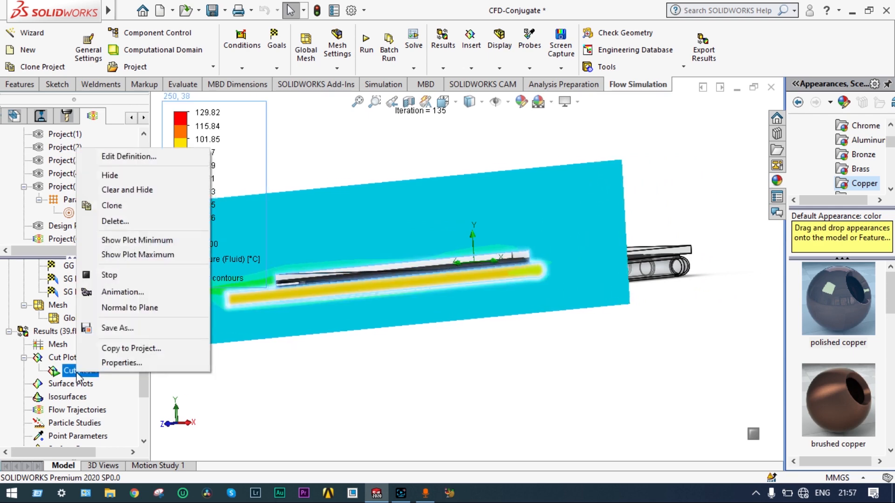
{"action": "left_click", "coordinate": [126, 189]}
- Create a surface plot of Temperature (Solid) contours on the plate's top face
{"action": "middle_click_drag", "start_coordinate": [347, 261], "coordinate": [223, 329]}
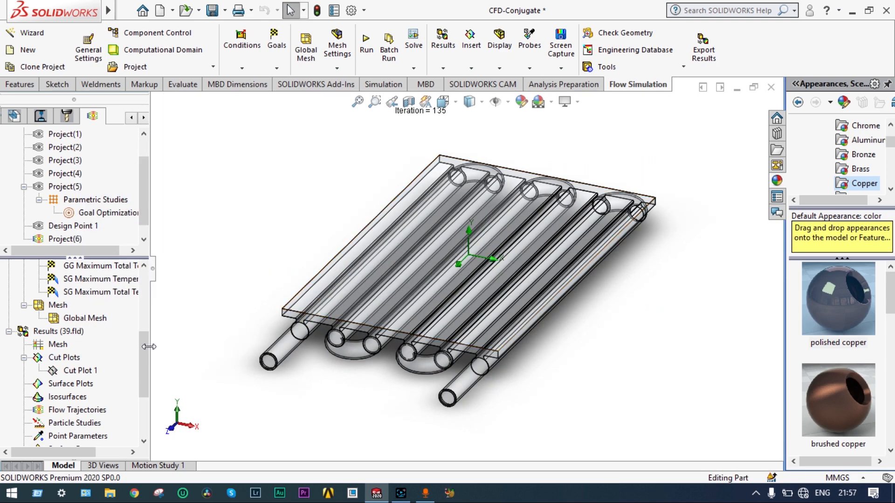
{"action": "scroll", "coordinate": [72, 357], "scroll_direction": "down", "scroll_amount": 1}
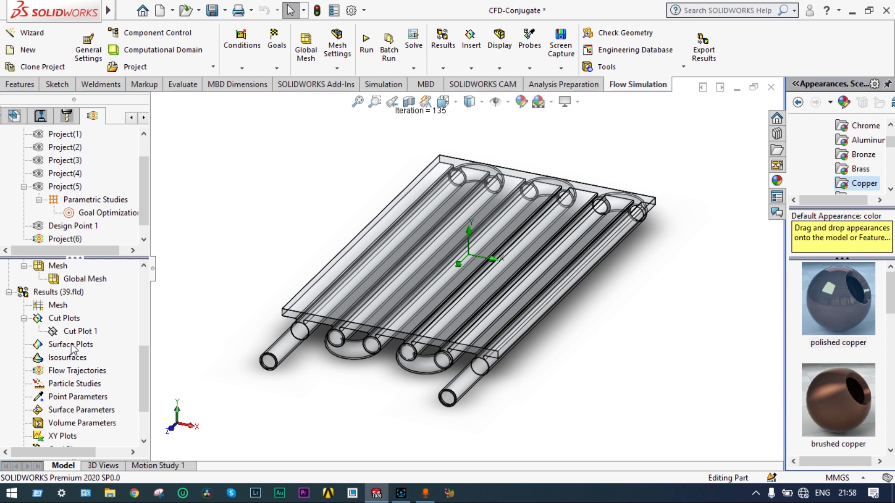
{"action": "right_click", "coordinate": [72, 348]}
{"action": "left_click", "coordinate": [91, 356]}
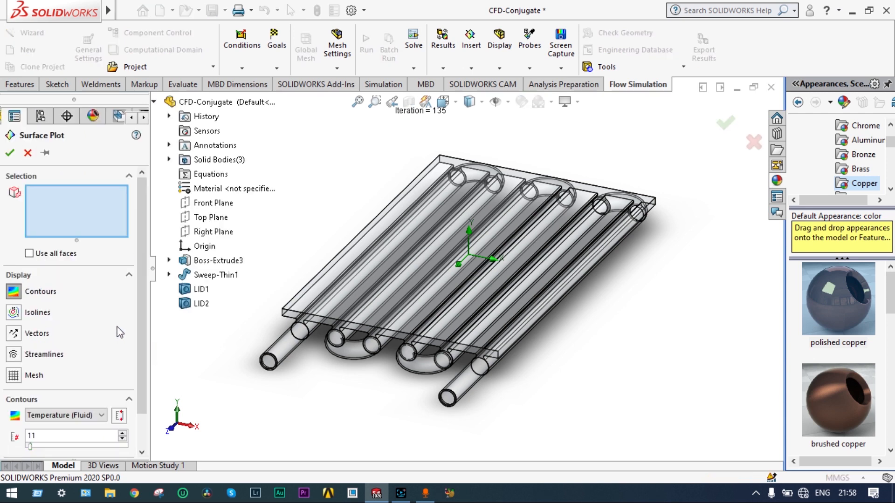
{"action": "left_click", "coordinate": [353, 297]}
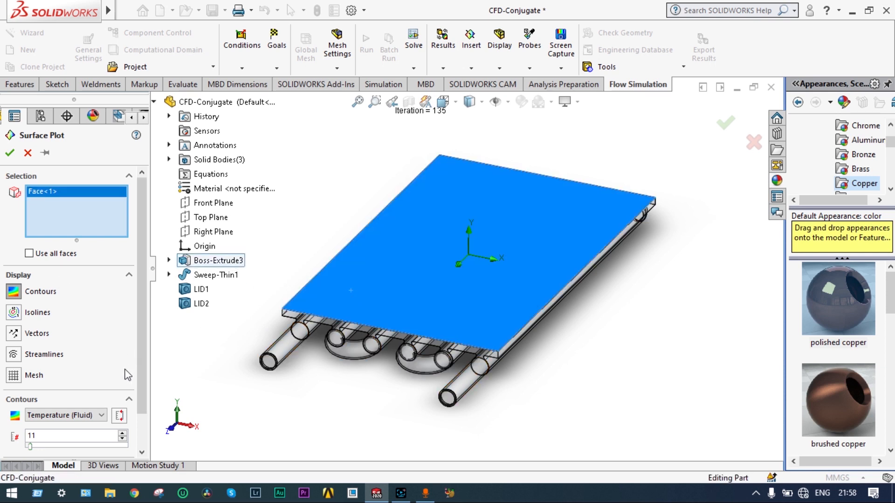
{"action": "left_click", "coordinate": [100, 415]}
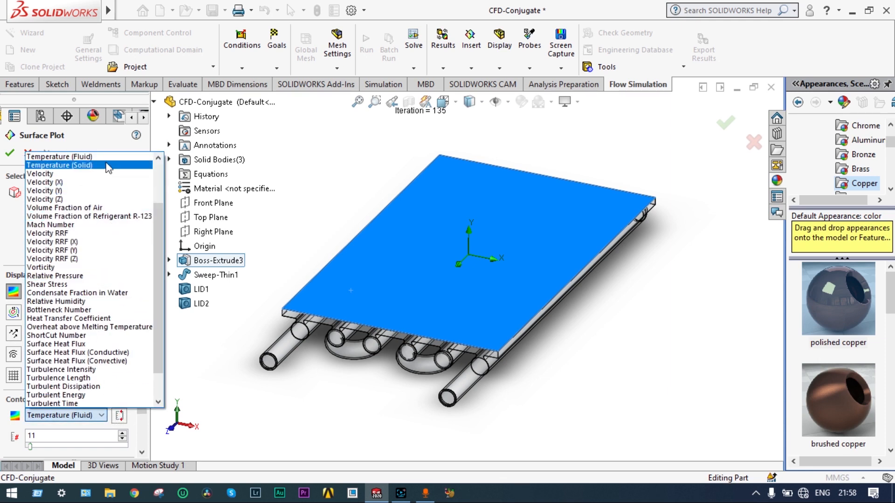
{"action": "left_click", "coordinate": [99, 165]}
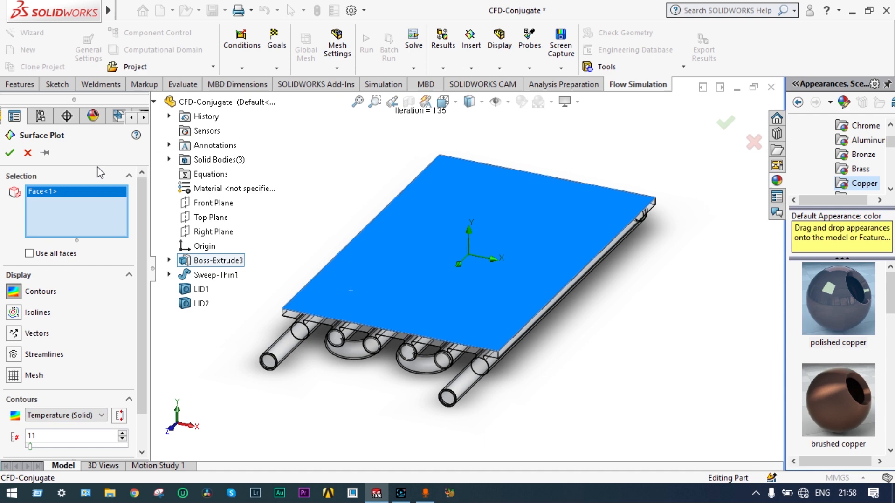
{"action": "left_click", "coordinate": [10, 153]}
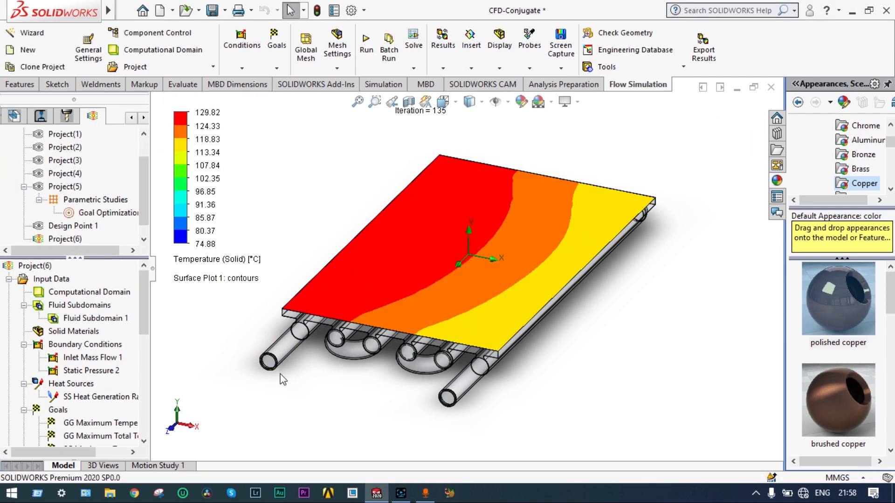
- Switch the plate's surface plot from its colour legend to the Temperature (Fluid) parameter
{"action": "middle_click_drag", "start_coordinate": [280, 384], "coordinate": [281, 395]}
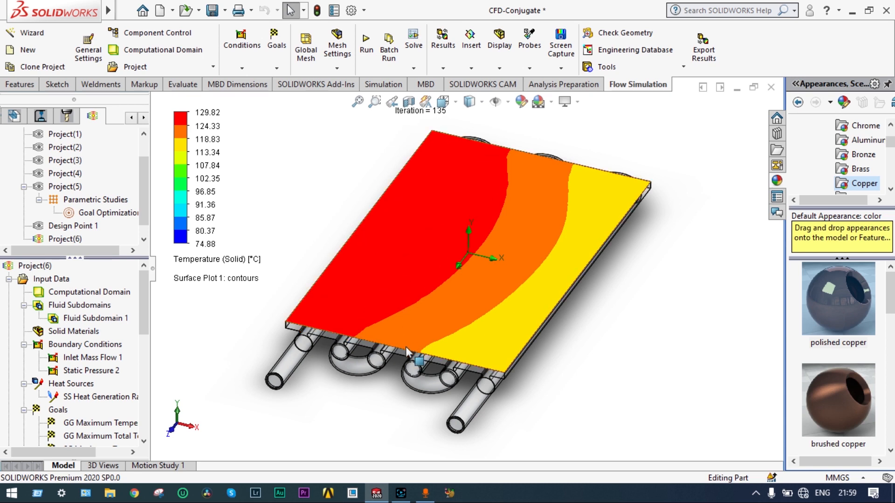
{"action": "middle_click_drag", "start_coordinate": [549, 378], "coordinate": [331, 340]}
{"action": "left_click", "coordinate": [237, 261]}
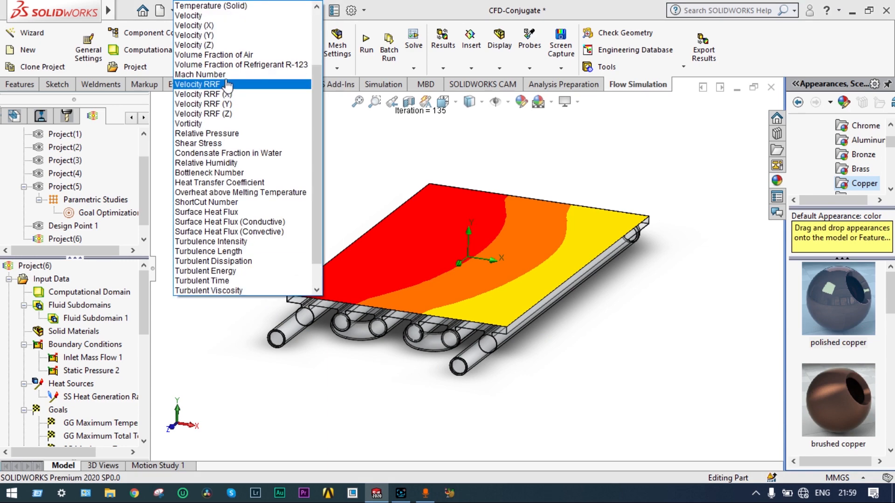
{"action": "left_click_drag", "start_coordinate": [317, 71], "coordinate": [319, 34]}
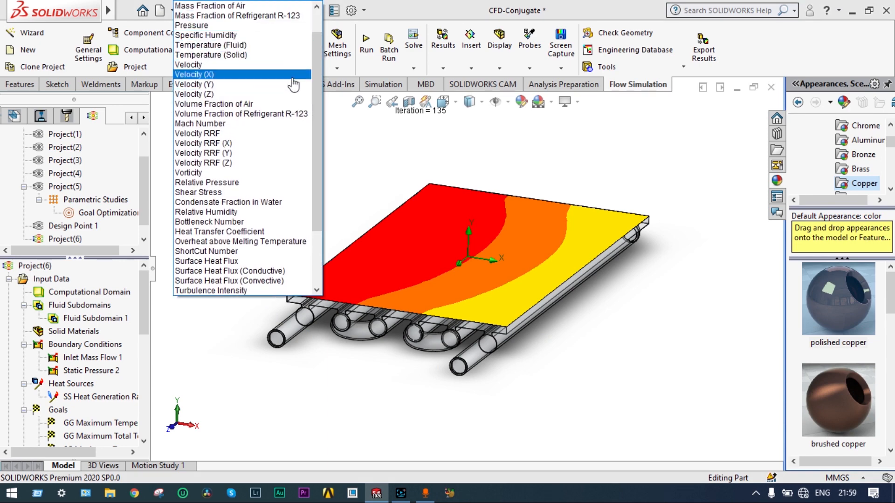
{"action": "left_click", "coordinate": [269, 45]}
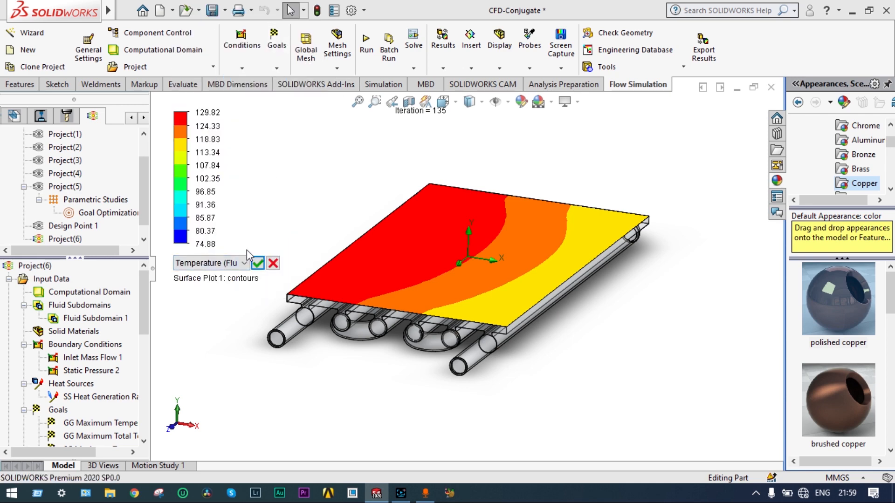
{"action": "left_click", "coordinate": [258, 263]}
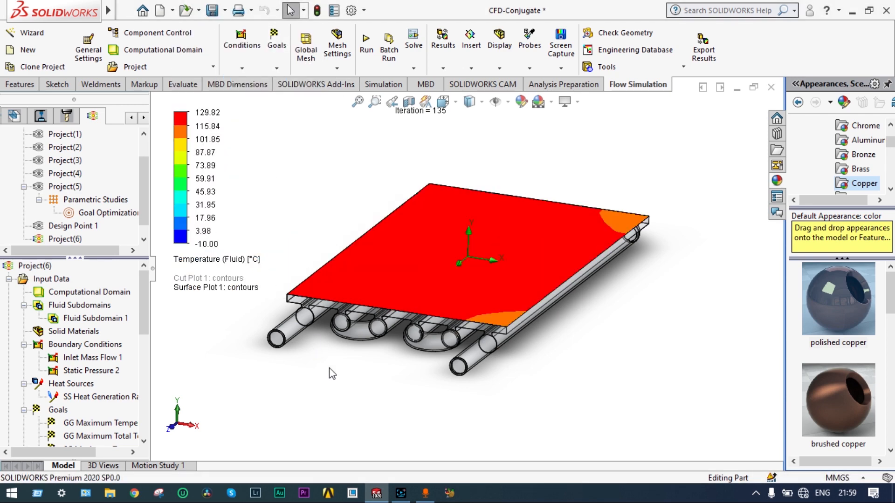
- Clear and hide the surface plot on the plate's top face
{"action": "middle_click_drag", "start_coordinate": [315, 395], "coordinate": [314, 397]}
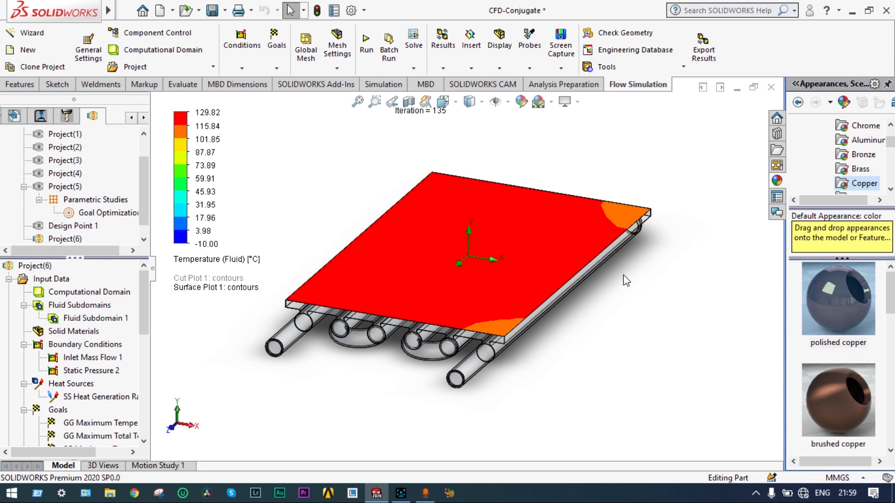
{"action": "middle_click_drag", "start_coordinate": [616, 289], "coordinate": [552, 298]}
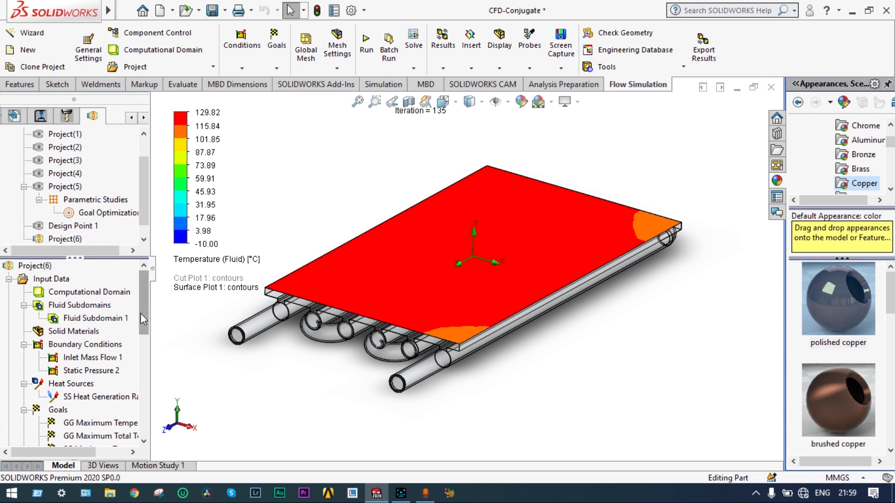
{"action": "left_click_drag", "start_coordinate": [141, 313], "coordinate": [152, 383]}
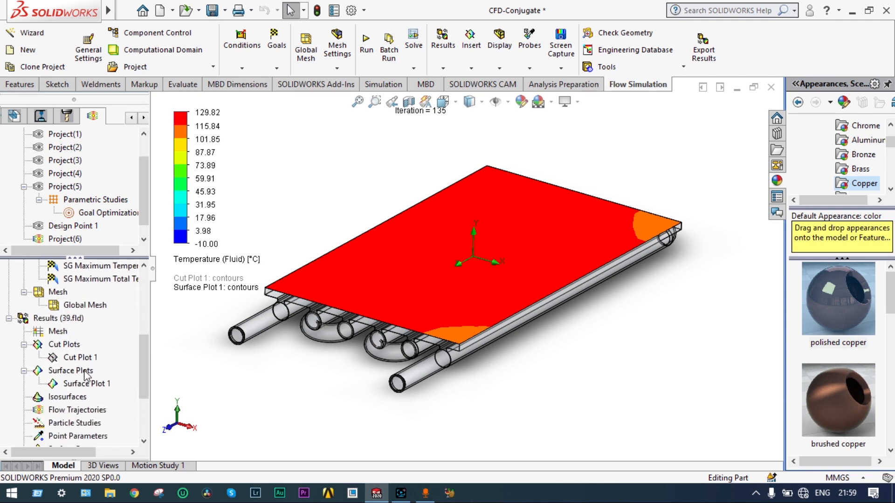
{"action": "right_click", "coordinate": [86, 382]}
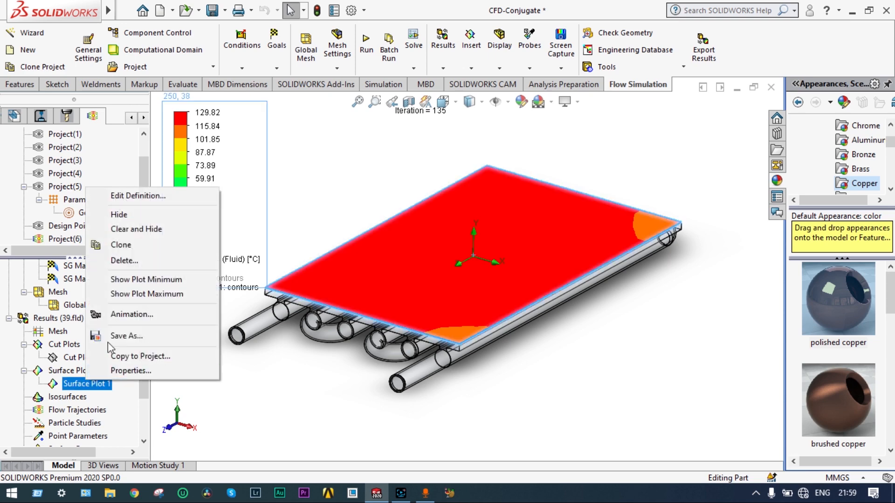
{"action": "left_click", "coordinate": [132, 229]}
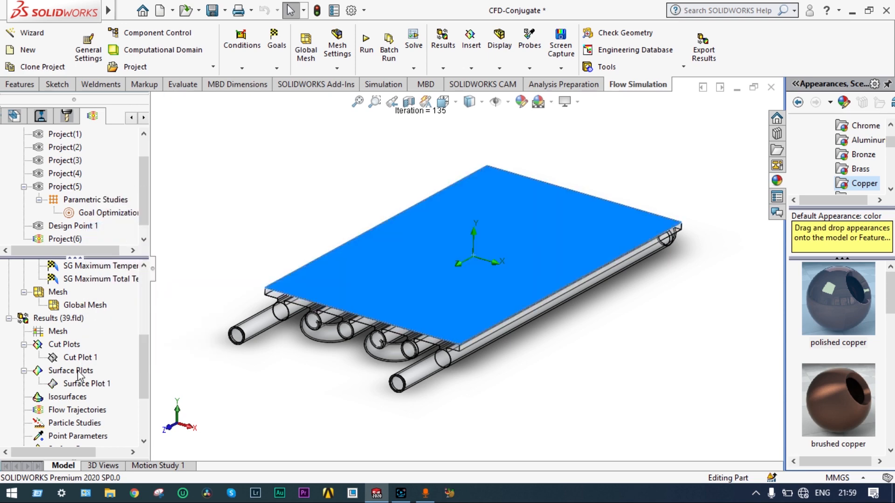
- Create a surface plot of Temperature (Fluid) contours using all faces of the model
{"action": "right_click", "coordinate": [80, 373]}
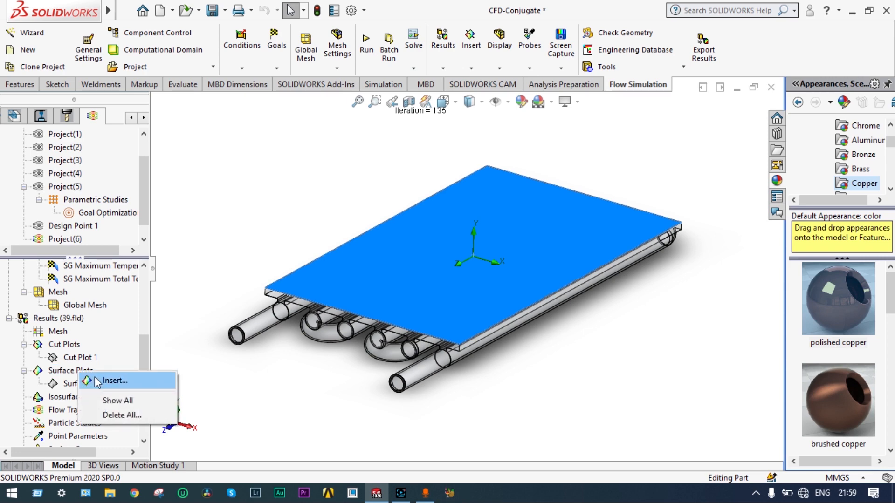
{"action": "left_click", "coordinate": [97, 381]}
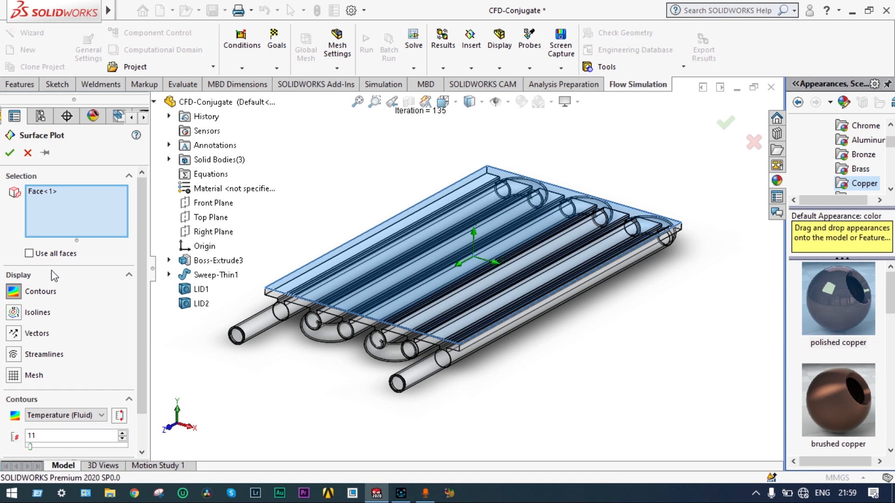
{"action": "left_click", "coordinate": [33, 256]}
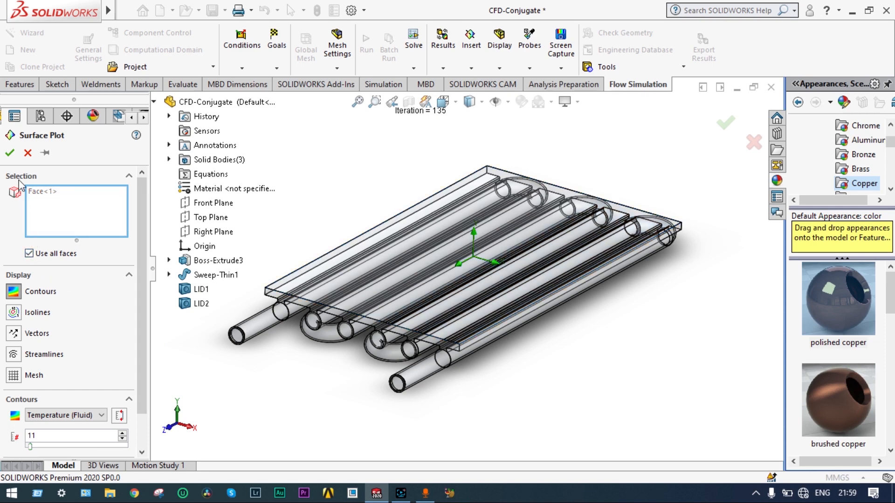
{"action": "left_click", "coordinate": [13, 153]}
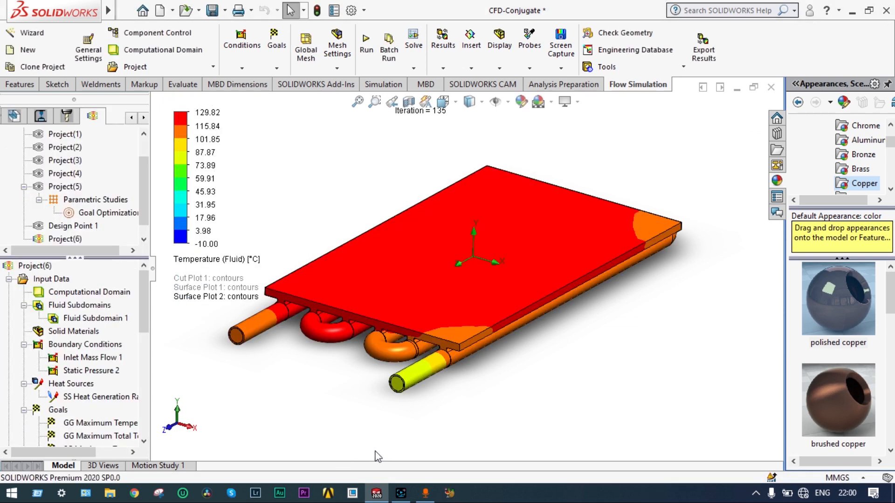
- Inspect the temperature contours on the plate and pipe bends, and clear and hide the all-faces surface plot
{"action": "middle_click_drag", "start_coordinate": [381, 432], "coordinate": [370, 403]}
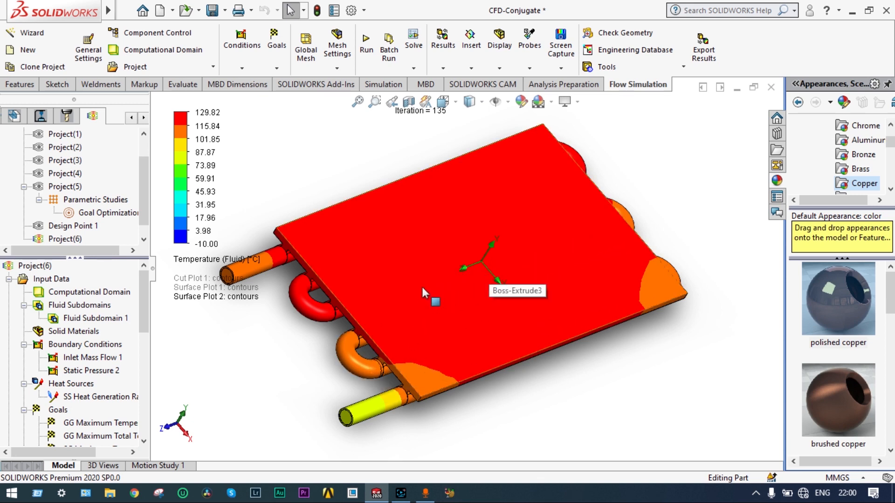
{"action": "middle_click_drag", "start_coordinate": [421, 286], "coordinate": [445, 258]}
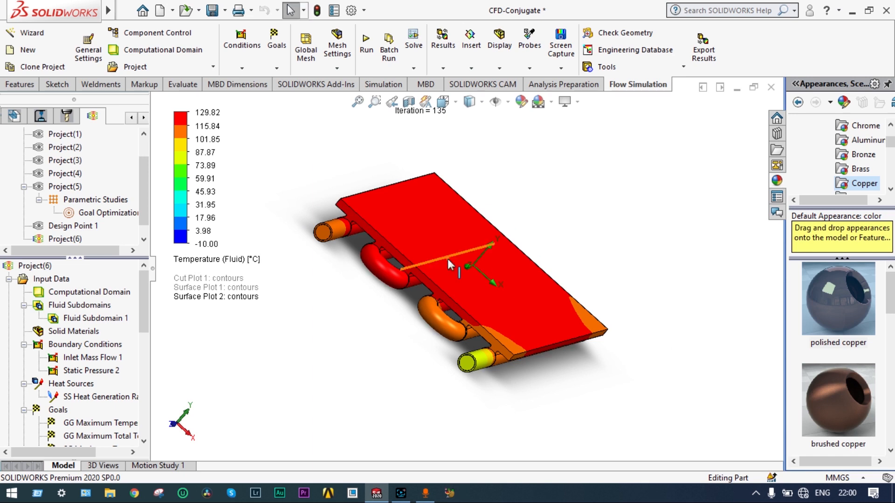
{"action": "scroll", "coordinate": [421, 278], "scroll_direction": "down", "scroll_amount": 2}
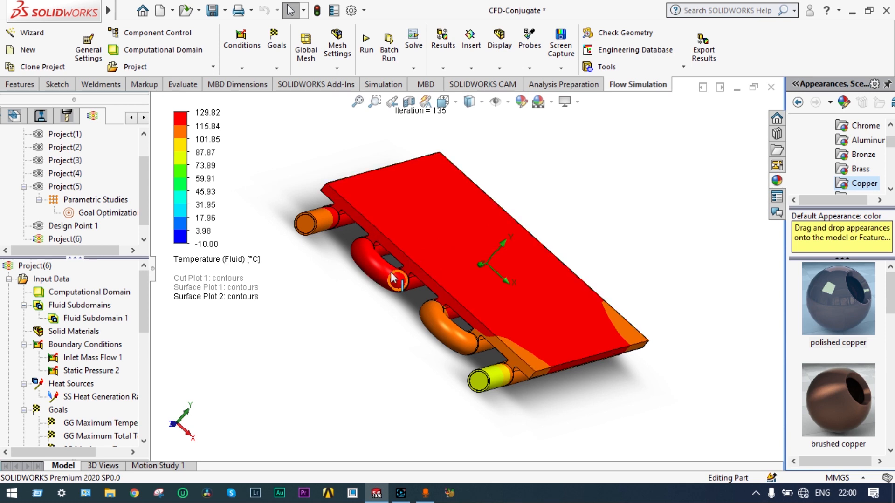
{"action": "scroll", "coordinate": [316, 220], "scroll_direction": "down", "scroll_amount": 2}
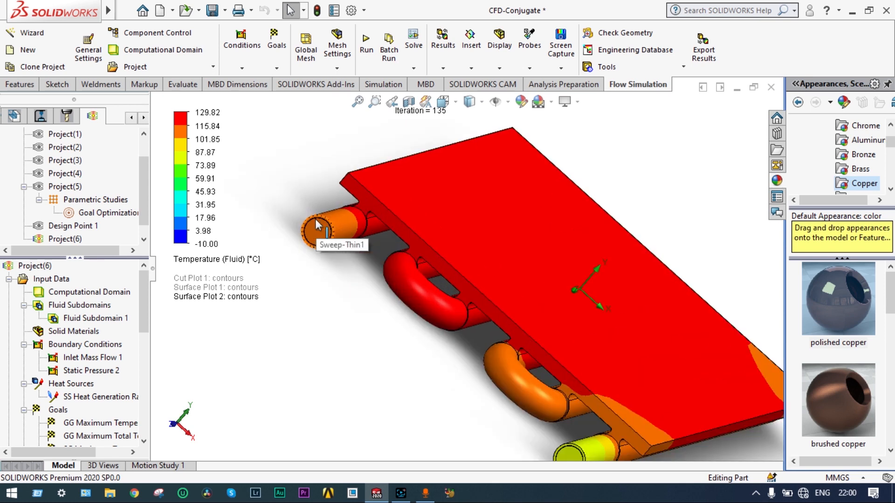
{"action": "scroll", "coordinate": [335, 244], "scroll_direction": "up", "scroll_amount": 3}
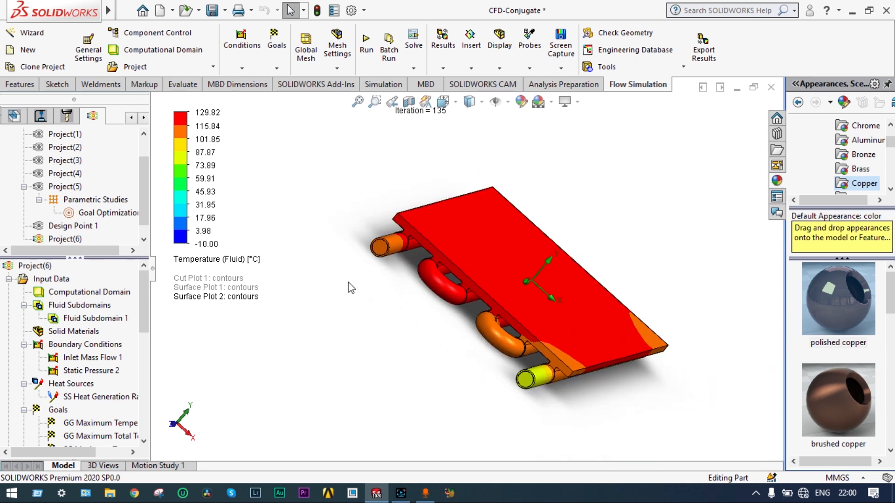
{"action": "middle_click_drag", "start_coordinate": [350, 288], "coordinate": [320, 316]}
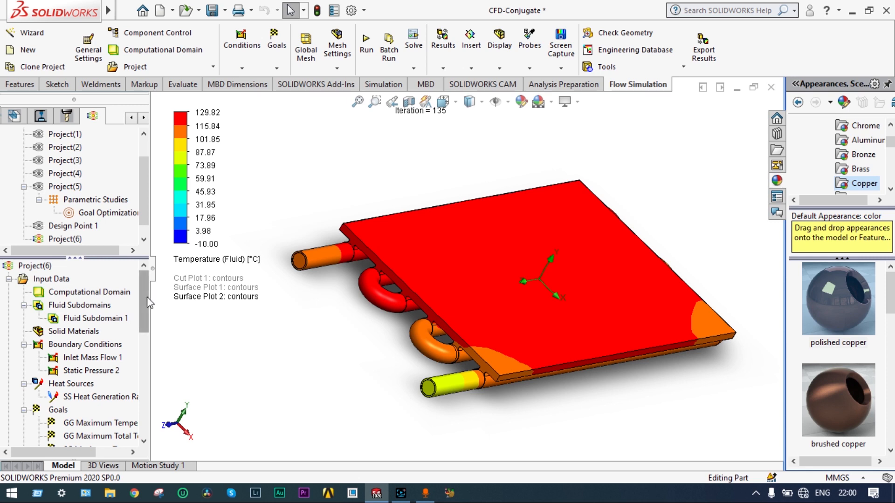
{"action": "left_click_drag", "start_coordinate": [146, 302], "coordinate": [144, 327]}
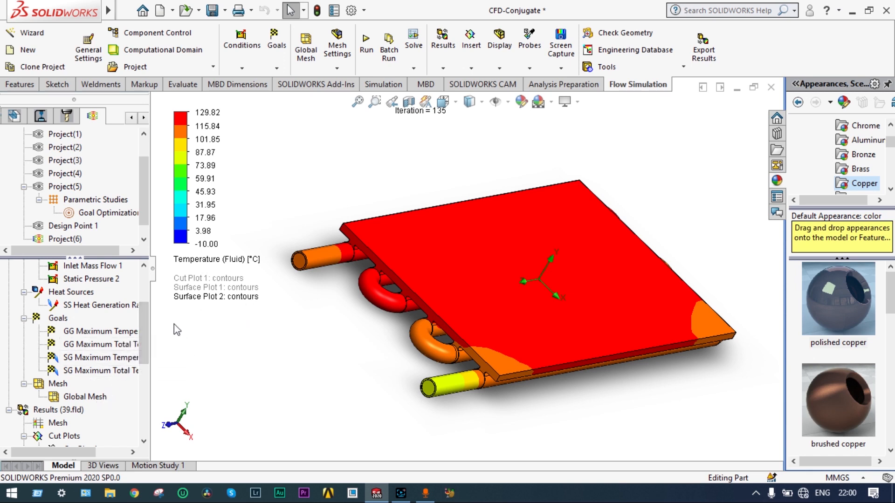
{"action": "left_click_drag", "start_coordinate": [140, 334], "coordinate": [145, 376]}
{"action": "right_click", "coordinate": [97, 346]}
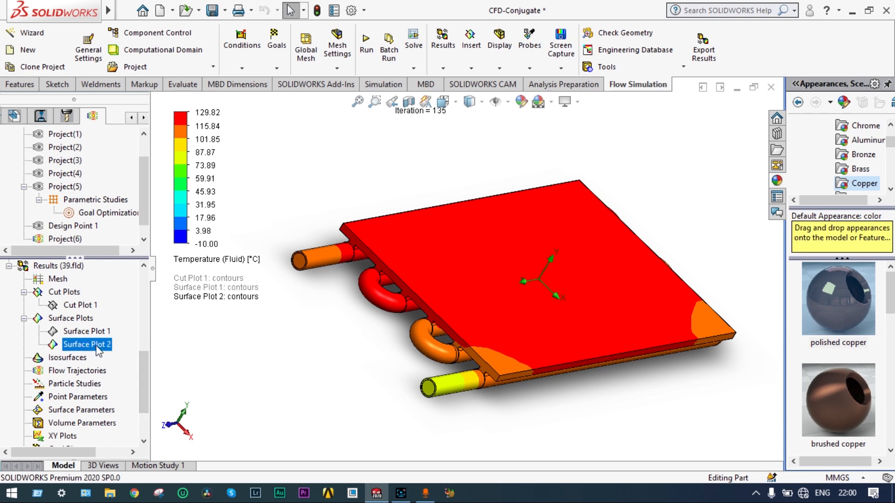
{"action": "left_click", "coordinate": [142, 196]}
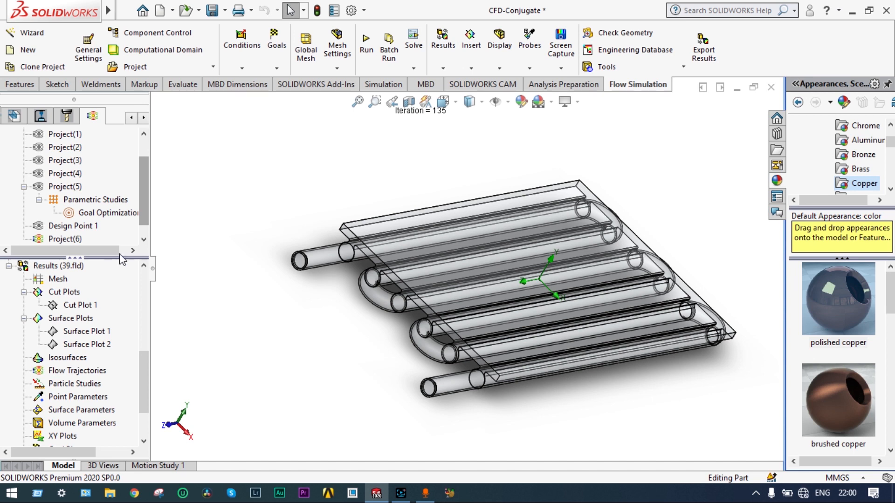
- Insert flow trajectories drawn as Arrows and coloured by Velocity
{"action": "right_click", "coordinate": [92, 378]}
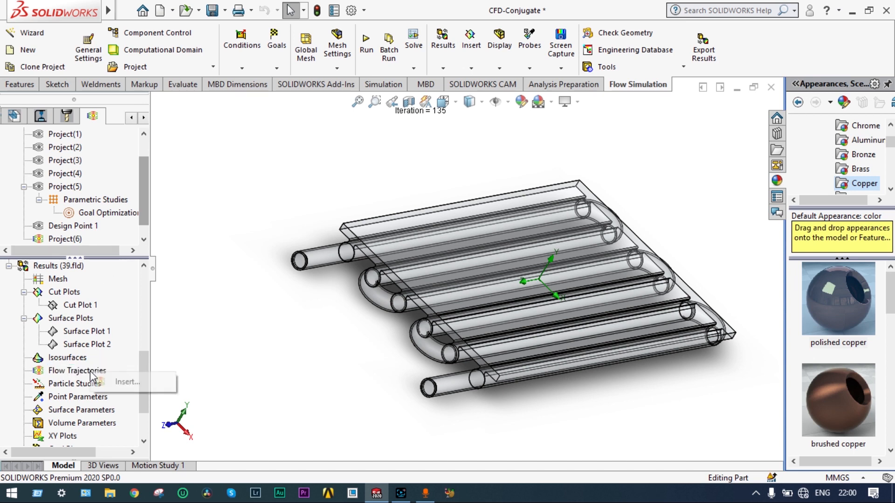
{"action": "left_click", "coordinate": [114, 381]}
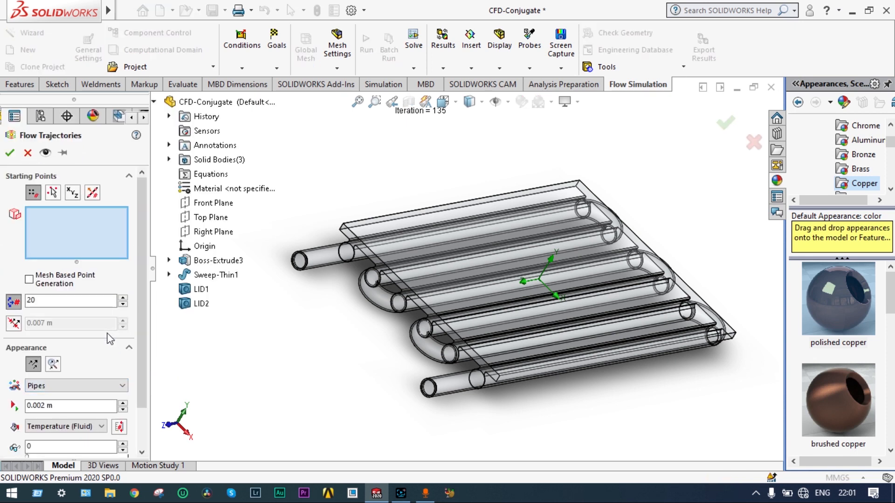
{"action": "left_click", "coordinate": [87, 387]}
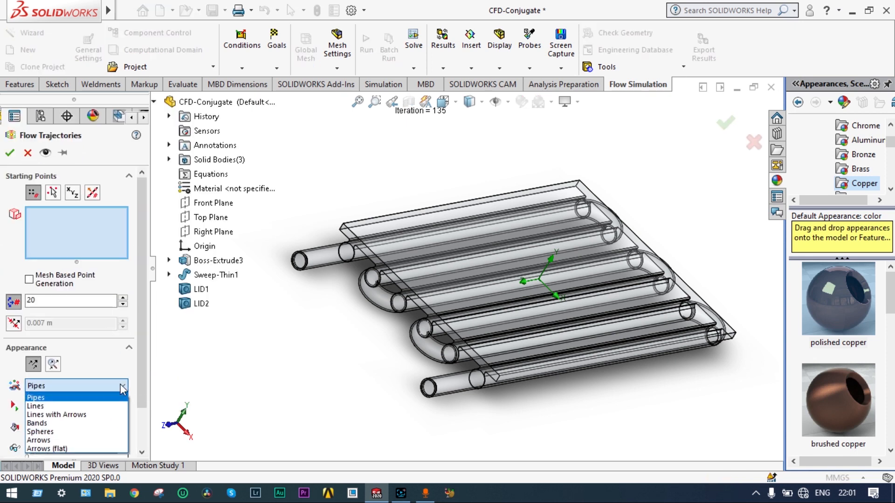
{"action": "left_click", "coordinate": [60, 440]}
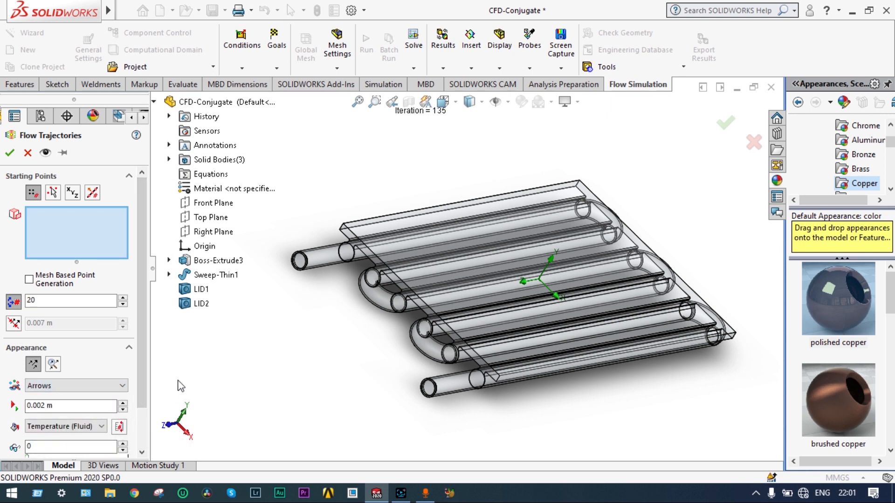
{"action": "left_click", "coordinate": [102, 426]}
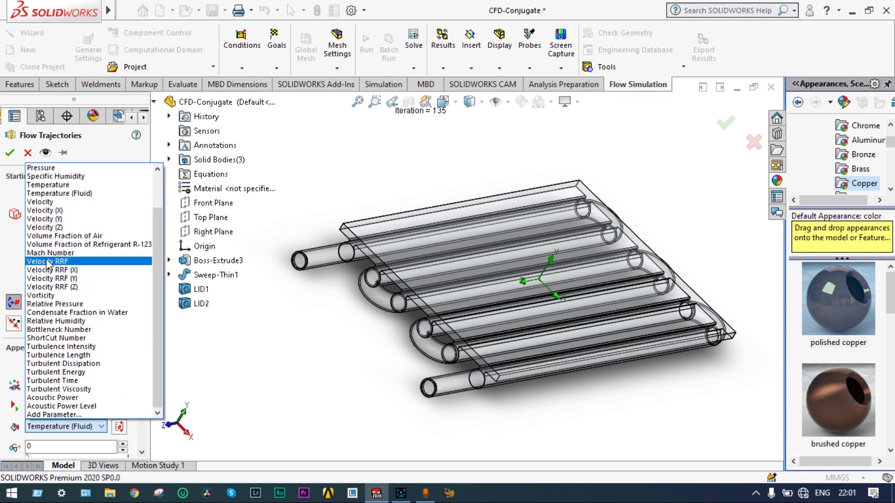
{"action": "left_click", "coordinate": [68, 203]}
- Select the LID2 end face and the LID2 body as the trajectories' starting points, and generate the flow trajectories
{"action": "scroll", "coordinate": [464, 387], "scroll_direction": "down", "scroll_amount": 5}
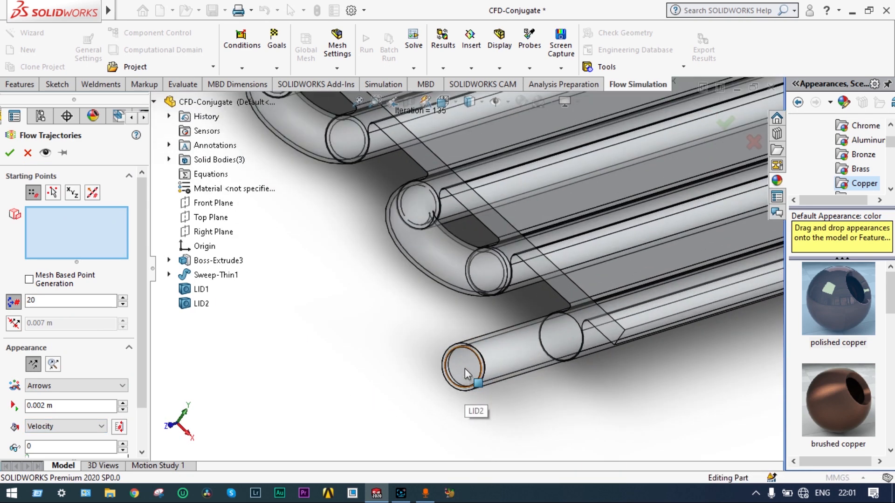
{"action": "left_click", "coordinate": [463, 365]}
{"action": "right_click", "coordinate": [463, 366]}
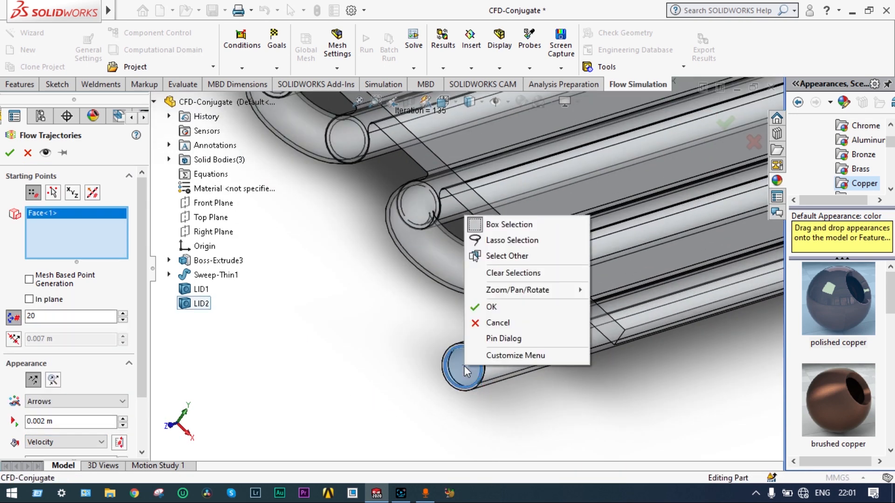
{"action": "left_click", "coordinate": [507, 256]}
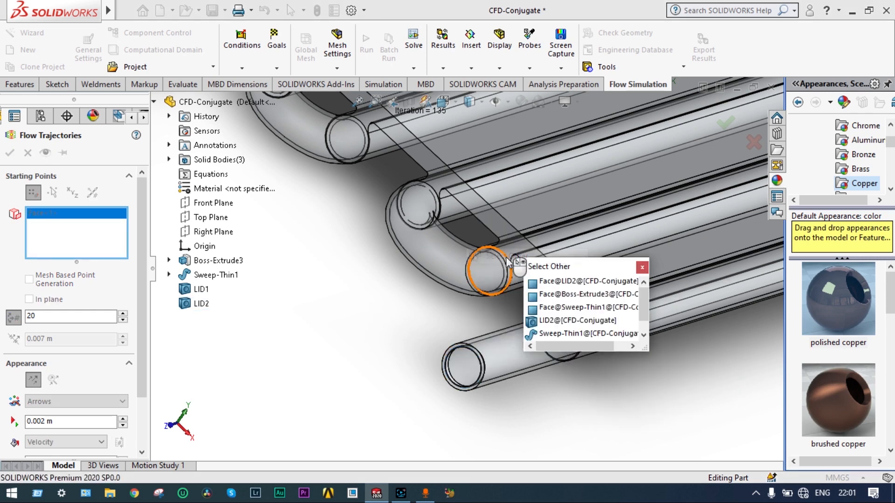
{"action": "left_click", "coordinate": [578, 320]}
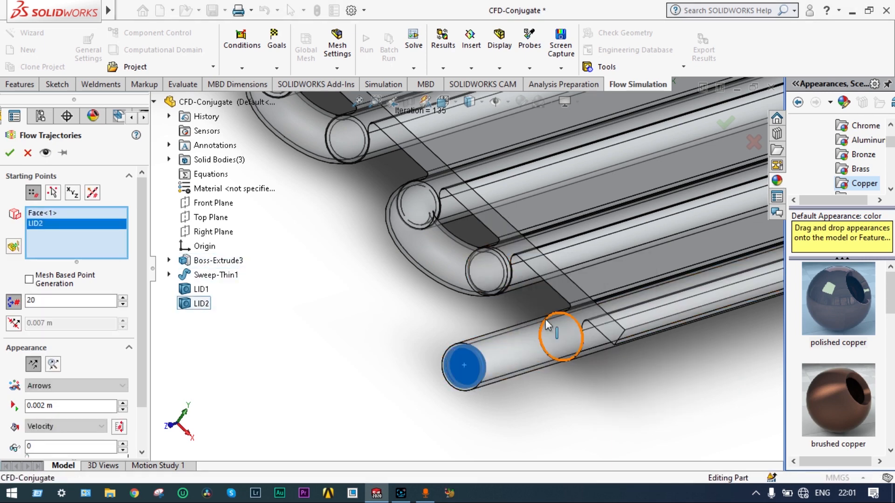
{"action": "left_click", "coordinate": [10, 152]}
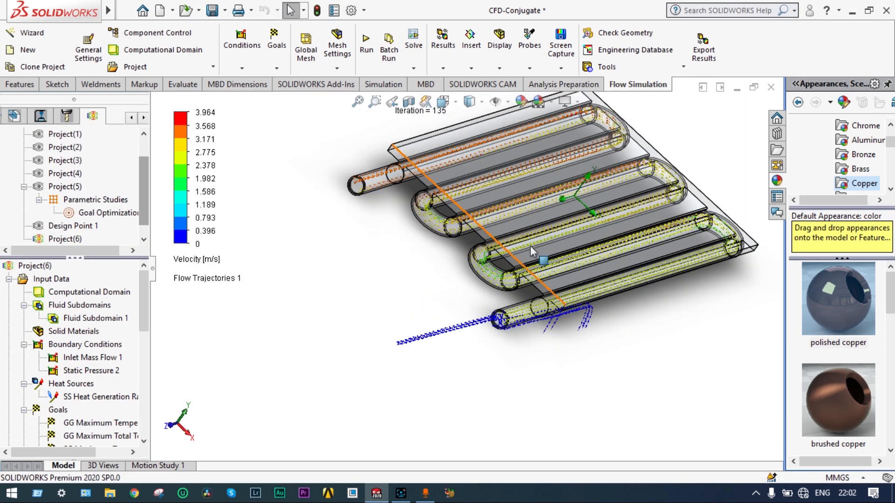
- Examine the velocity arrows along the pipe and switch the trajectories' colour legend to the Temperature (Fluid) parameter
{"action": "scroll", "coordinate": [559, 240], "scroll_direction": "down", "scroll_amount": 2}
{"action": "middle_click_drag", "start_coordinate": [559, 241], "coordinate": [485, 433]}
{"action": "scroll", "coordinate": [485, 433], "scroll_direction": "down", "scroll_amount": 1}
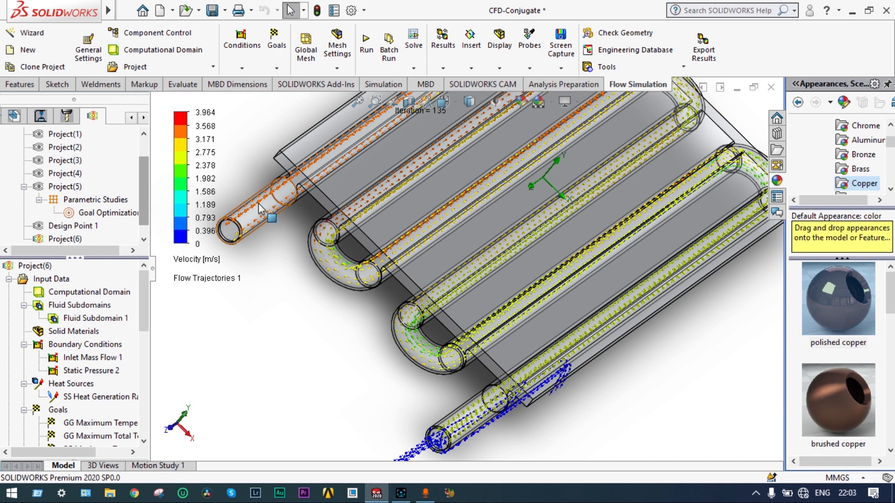
{"action": "scroll", "coordinate": [469, 272], "scroll_direction": "up", "scroll_amount": 3}
{"action": "left_click", "coordinate": [196, 259]}
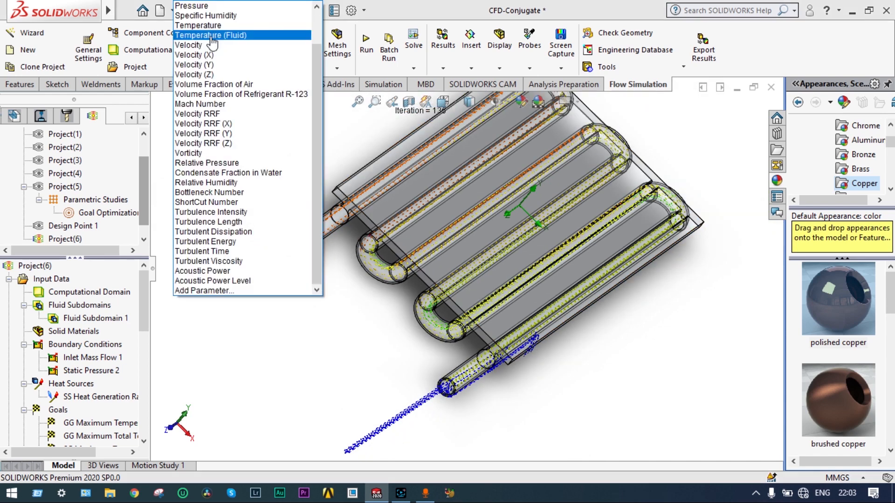
{"action": "left_click", "coordinate": [238, 35]}
{"action": "left_click", "coordinate": [258, 264]}
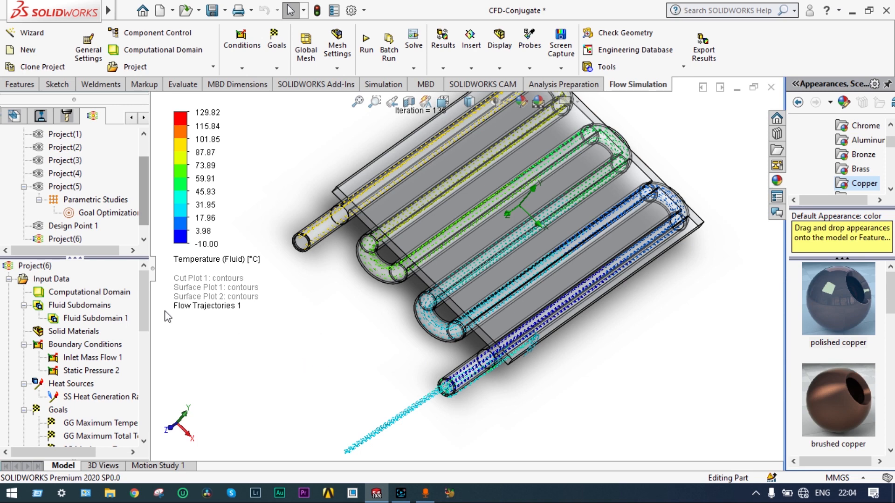
- Clear and hide the flow trajectories and go to the remaining result types in the project's results
{"action": "left_click_drag", "start_coordinate": [146, 299], "coordinate": [147, 335]}
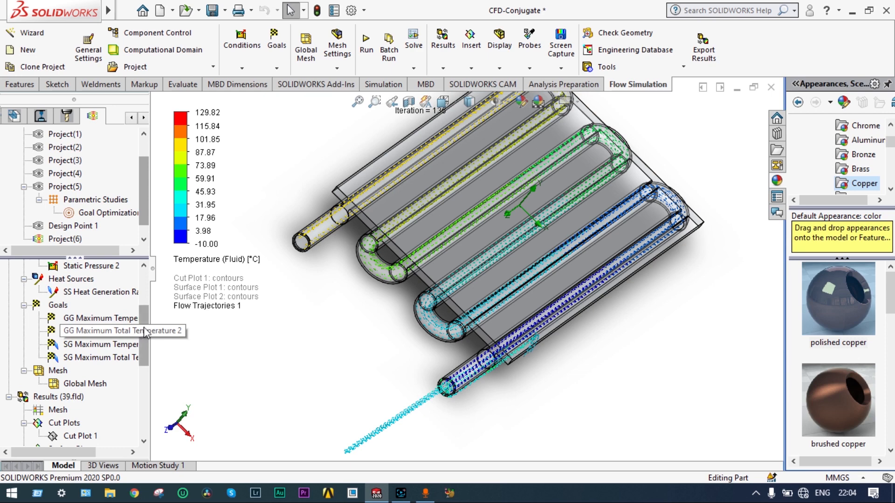
{"action": "left_click_drag", "start_coordinate": [147, 320], "coordinate": [141, 346]}
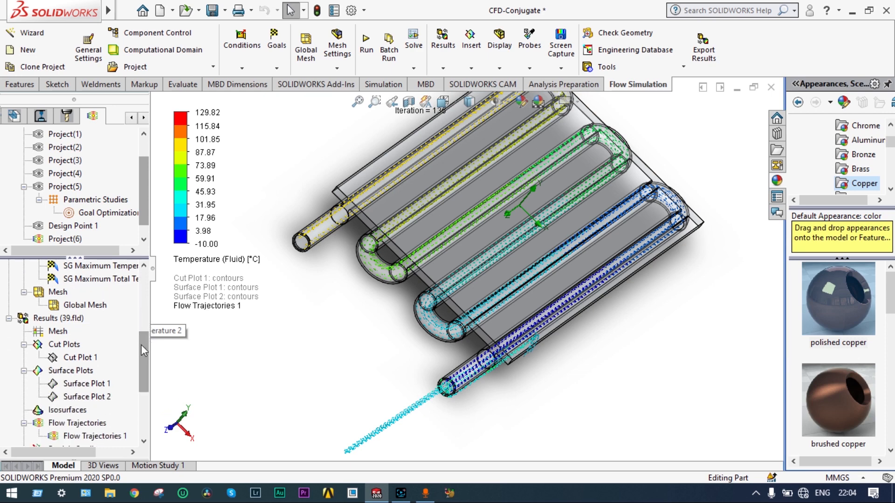
{"action": "right_click", "coordinate": [86, 435]}
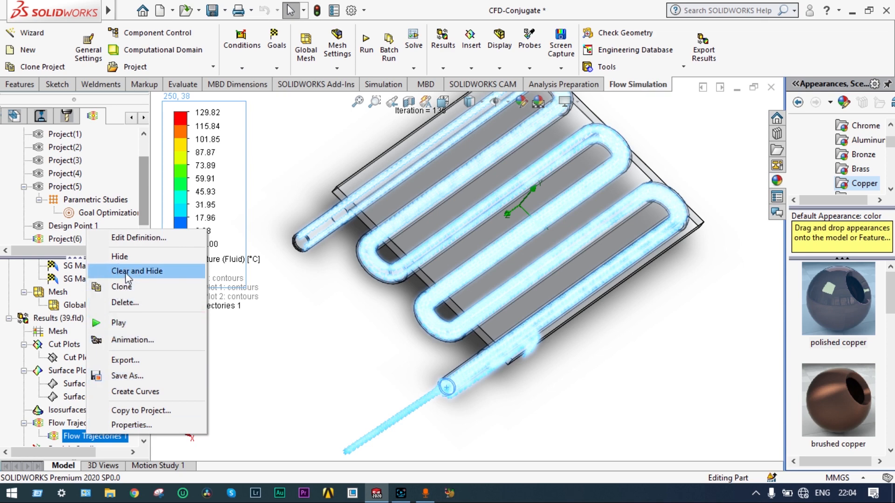
{"action": "left_click", "coordinate": [125, 272]}
{"action": "left_click_drag", "start_coordinate": [142, 338], "coordinate": [147, 388]}
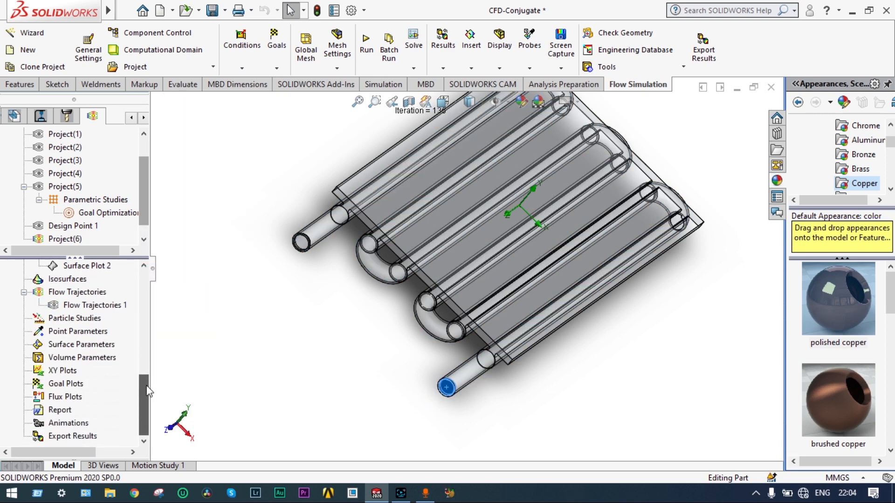
- Insert a goal plot of all goals over iterations, show it, and switch it from the summary table to the History view
{"action": "right_click", "coordinate": [76, 386]}
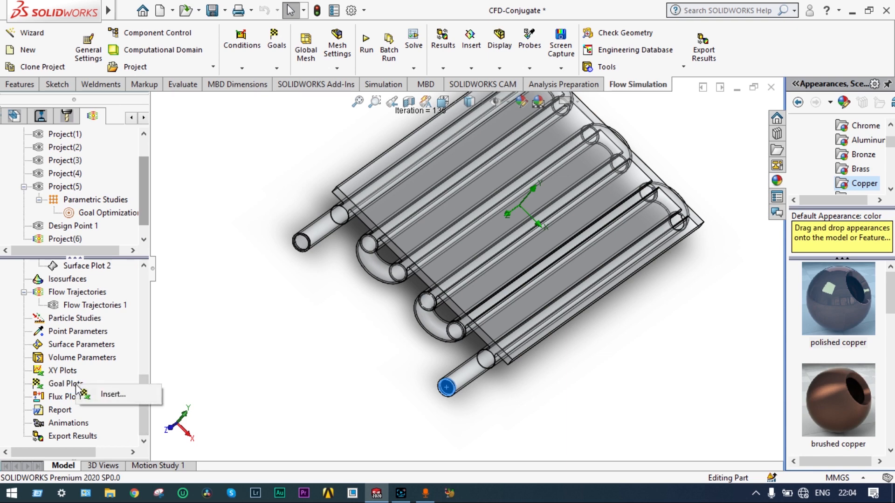
{"action": "left_click", "coordinate": [103, 395]}
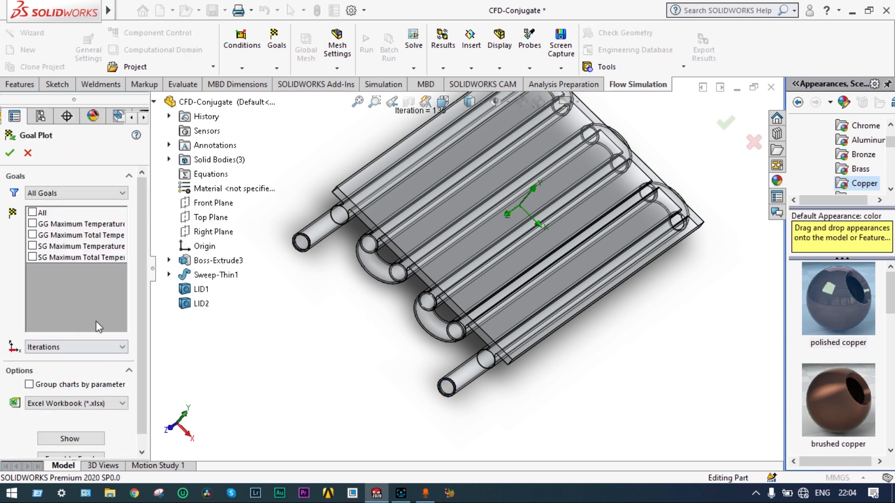
{"action": "left_click", "coordinate": [32, 213]}
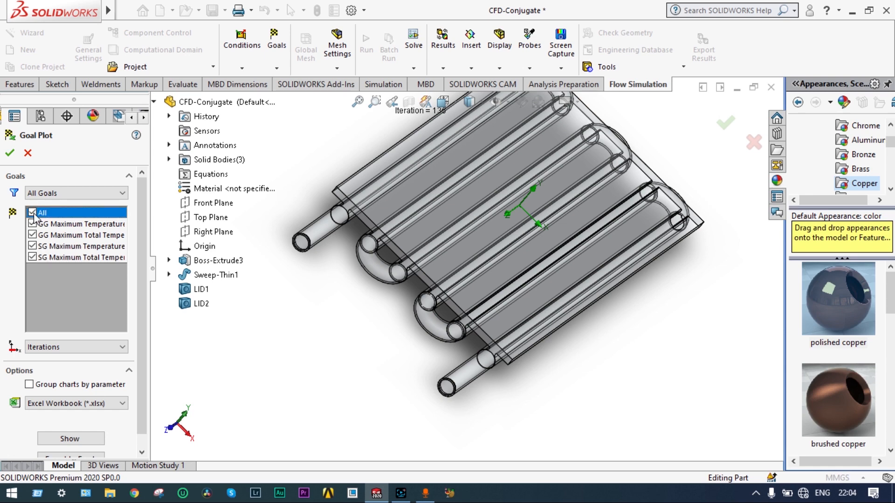
{"action": "left_click", "coordinate": [88, 439]}
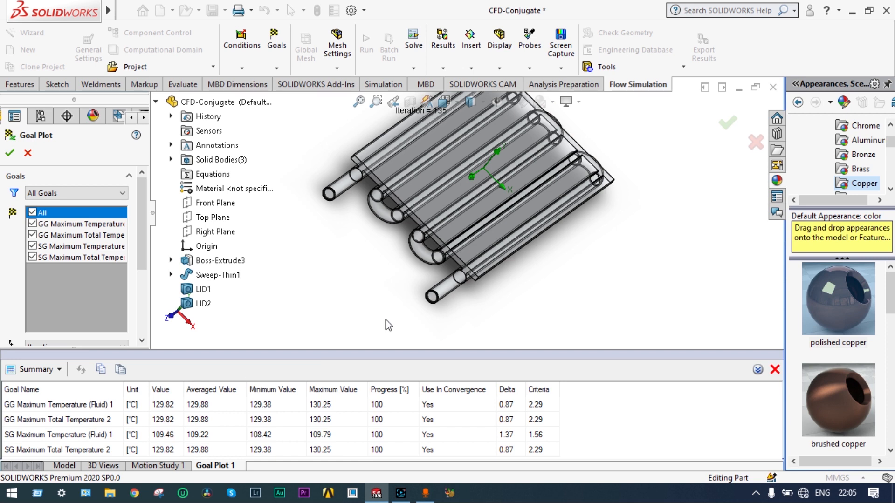
{"action": "left_click", "coordinate": [60, 370]}
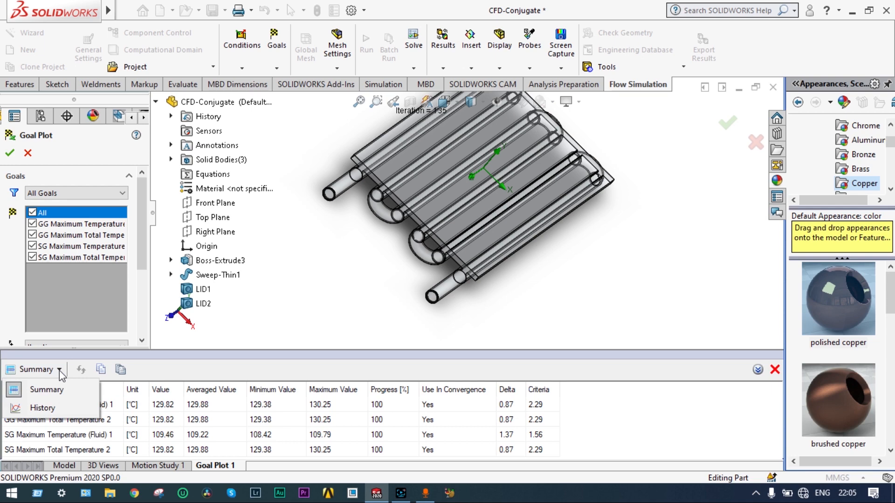
{"action": "left_click", "coordinate": [47, 408]}
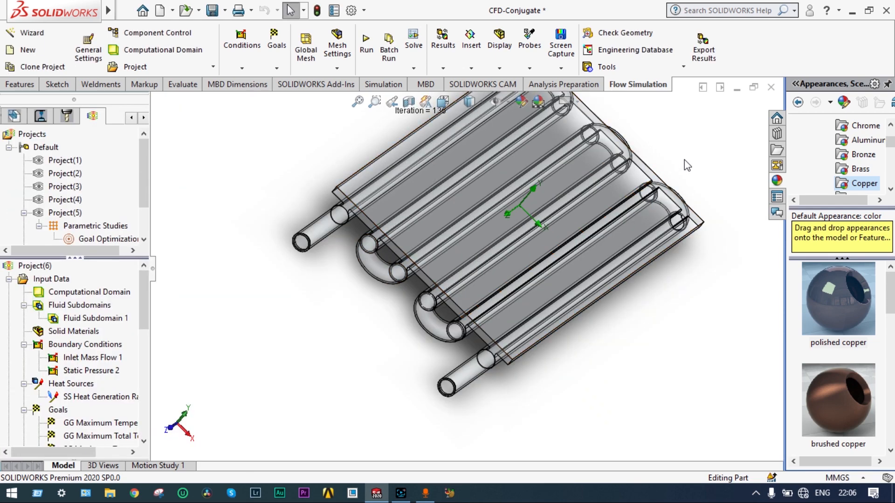
{"action": "scroll", "coordinate": [684, 159], "scroll_direction": "up", "scroll_amount": 5}
{"action": "middle_click_drag", "start_coordinate": [681, 160], "coordinate": [652, 142]}
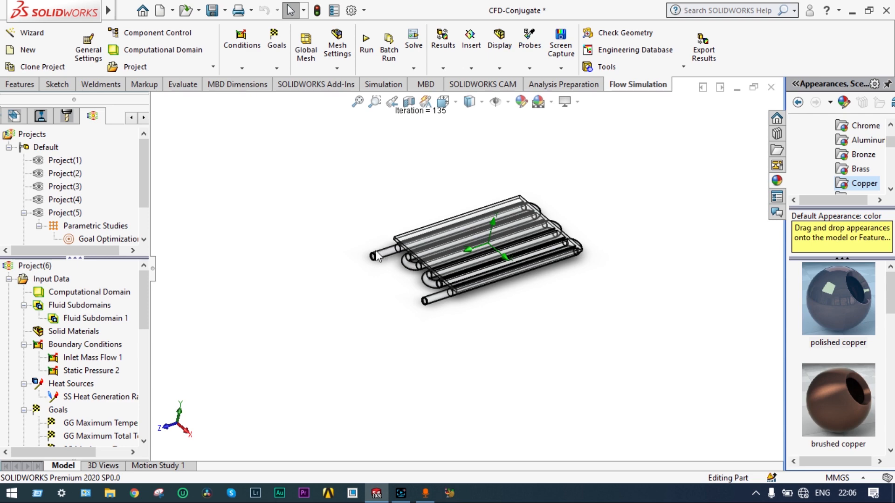
{"action": "scroll", "coordinate": [550, 221], "scroll_direction": "down", "scroll_amount": 2}
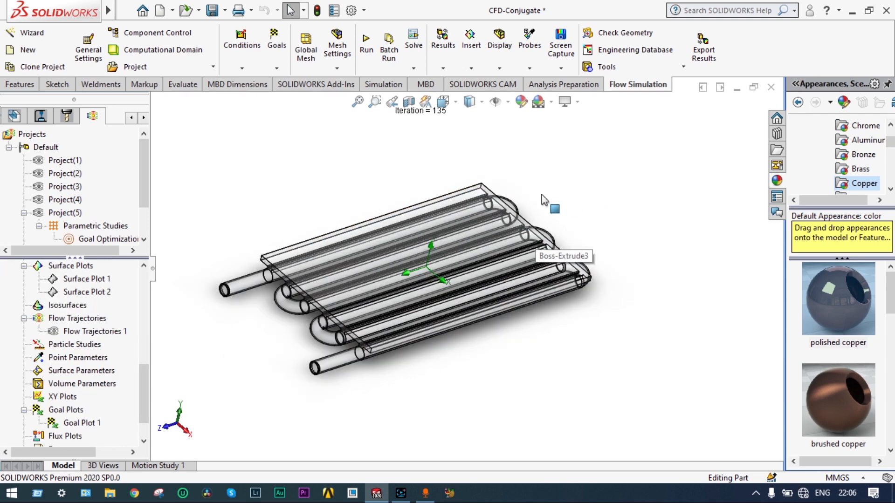
{"action": "middle_click_drag", "start_coordinate": [365, 208], "coordinate": [317, 217]}
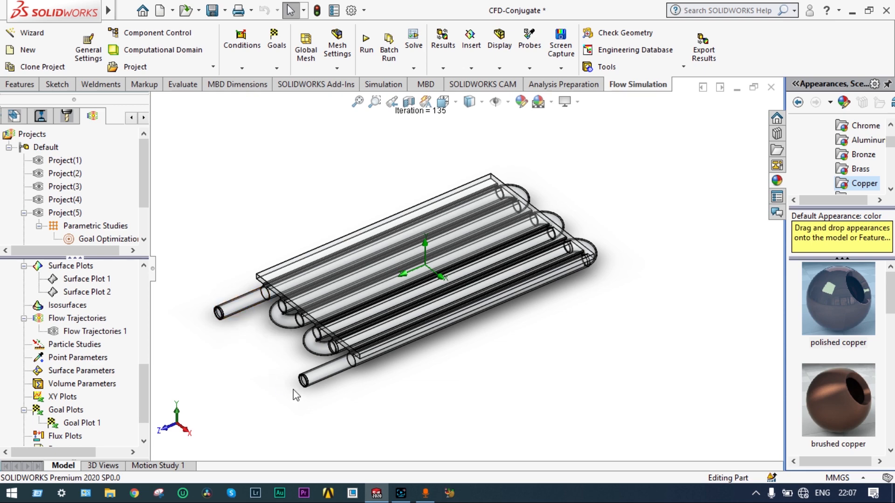
{"action": "scroll", "coordinate": [303, 378], "scroll_direction": "down", "scroll_amount": 3}
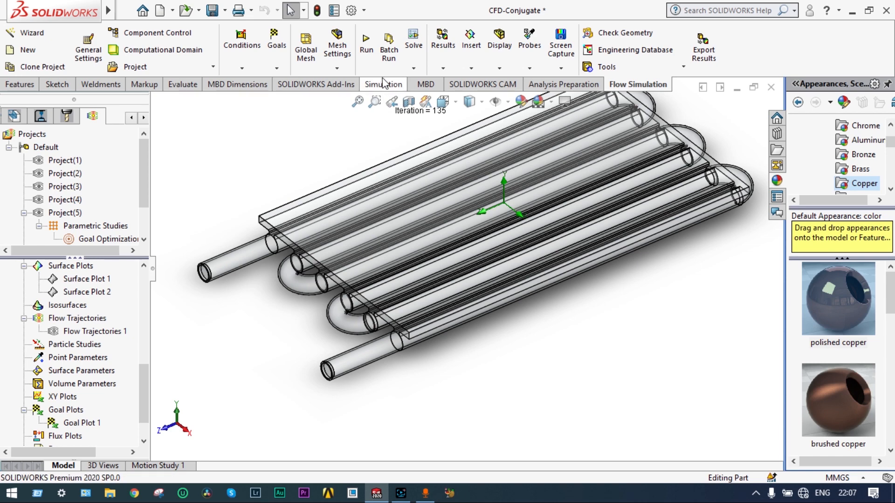
- Create a new parametric study and set its type to Goal Optimization
{"action": "left_click", "coordinate": [414, 70]}
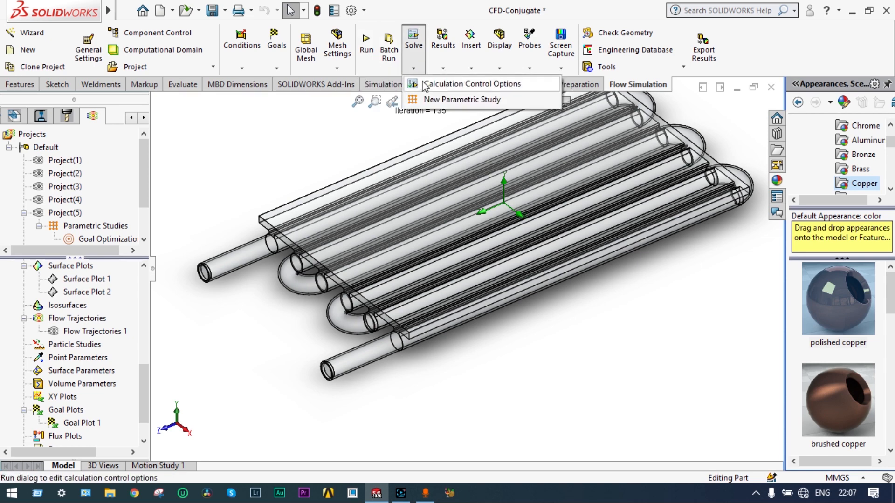
{"action": "left_click", "coordinate": [427, 100]}
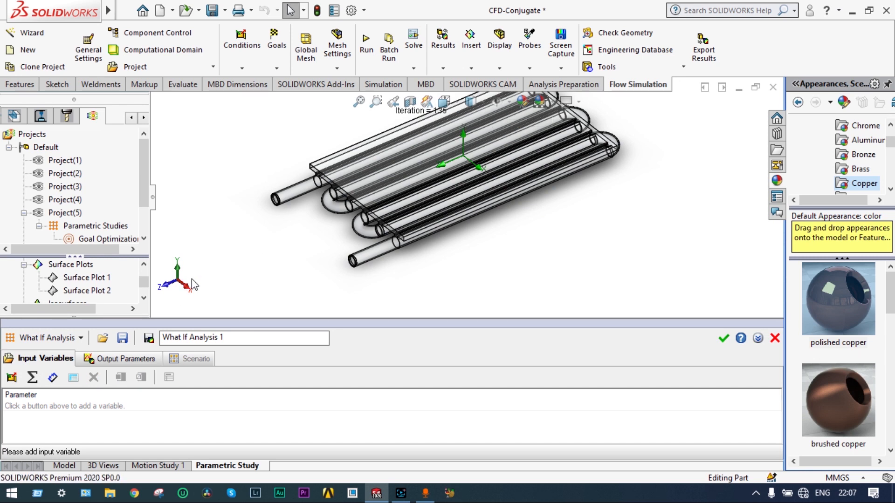
{"action": "left_click", "coordinate": [82, 338]}
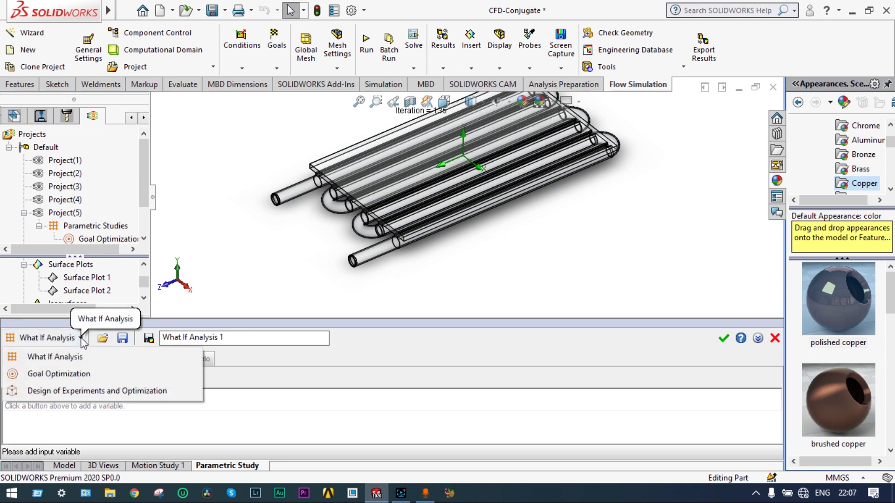
{"action": "left_click", "coordinate": [84, 374]}
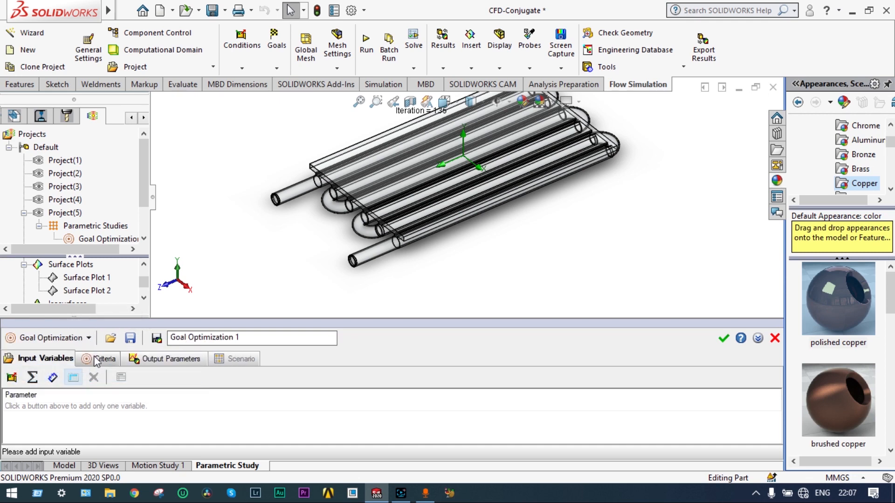
- Add the Mass flow rate of Inlet Mass Flow 1 as the study's input variable
{"action": "middle_click_drag", "start_coordinate": [273, 169], "coordinate": [272, 182]}
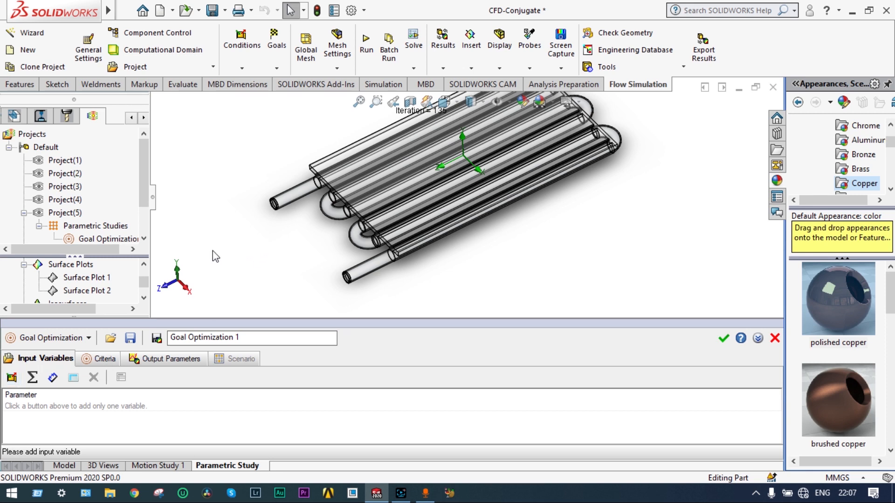
{"action": "scroll", "coordinate": [326, 134], "scroll_direction": "down", "scroll_amount": 2}
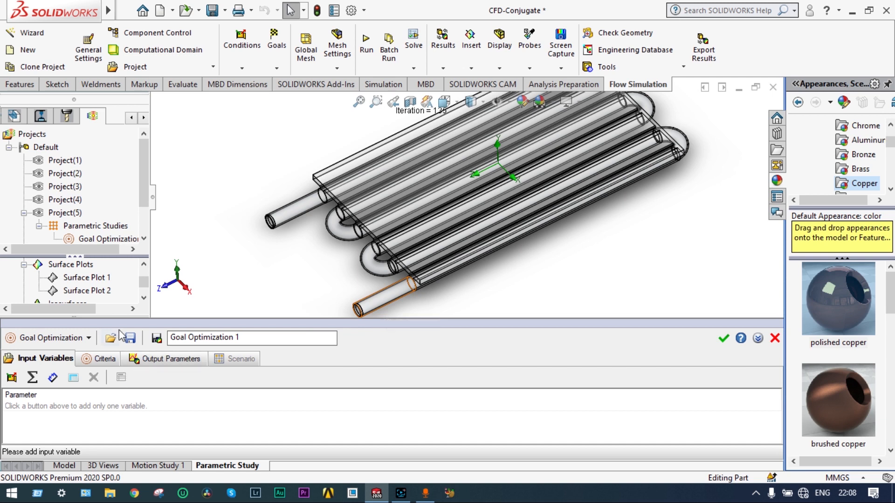
{"action": "left_click", "coordinate": [14, 378]}
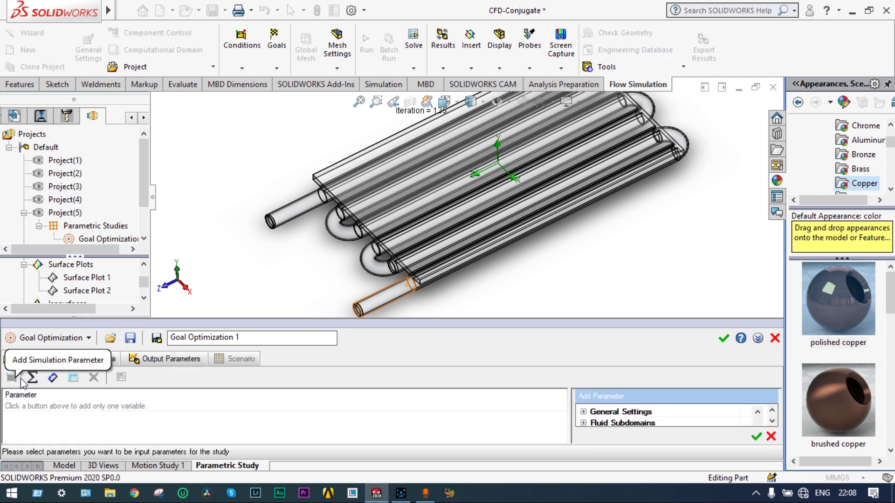
{"action": "left_click_drag", "start_coordinate": [595, 320], "coordinate": [596, 248]}
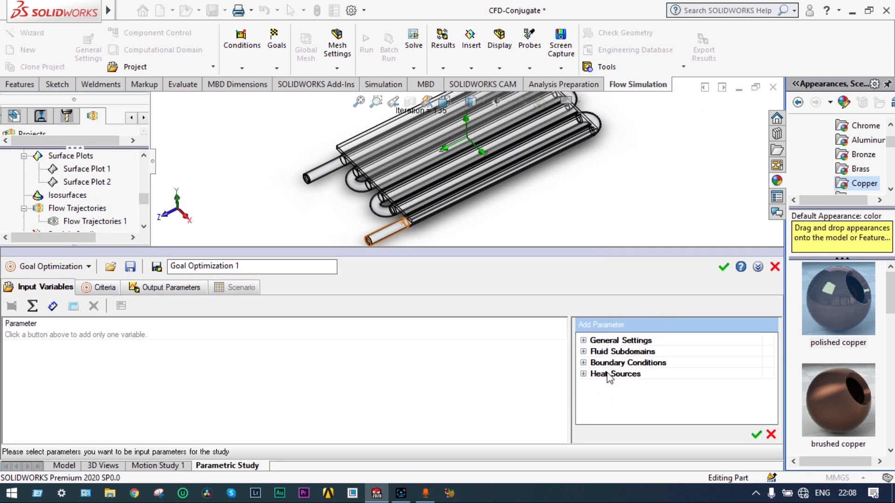
{"action": "left_click", "coordinate": [585, 363]}
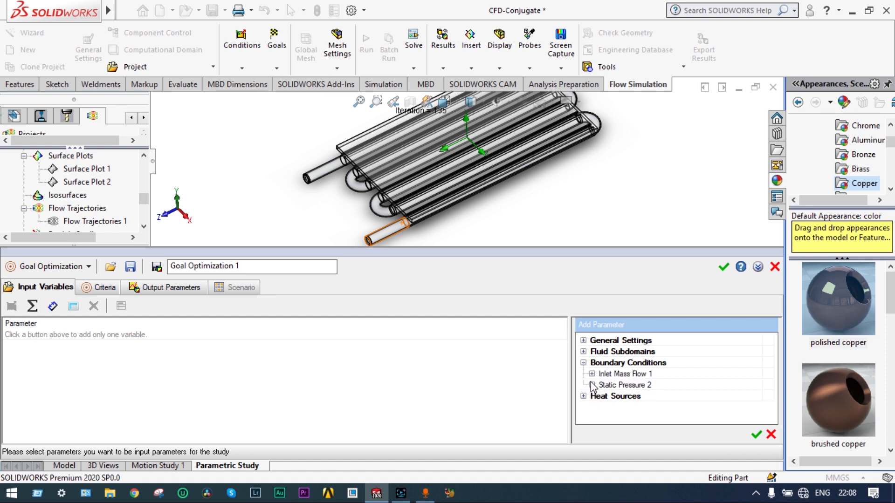
{"action": "left_click", "coordinate": [591, 374]}
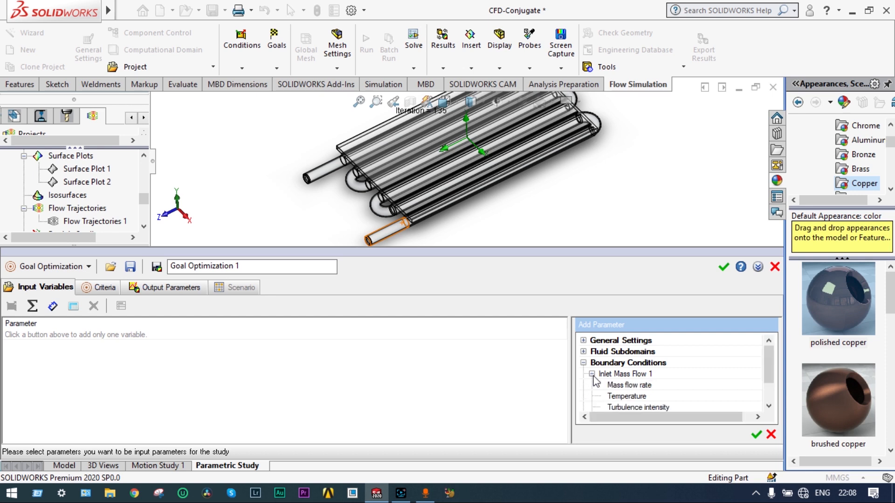
{"action": "left_click", "coordinate": [638, 387]}
{"action": "left_click_drag", "start_coordinate": [664, 417], "coordinate": [674, 418]}
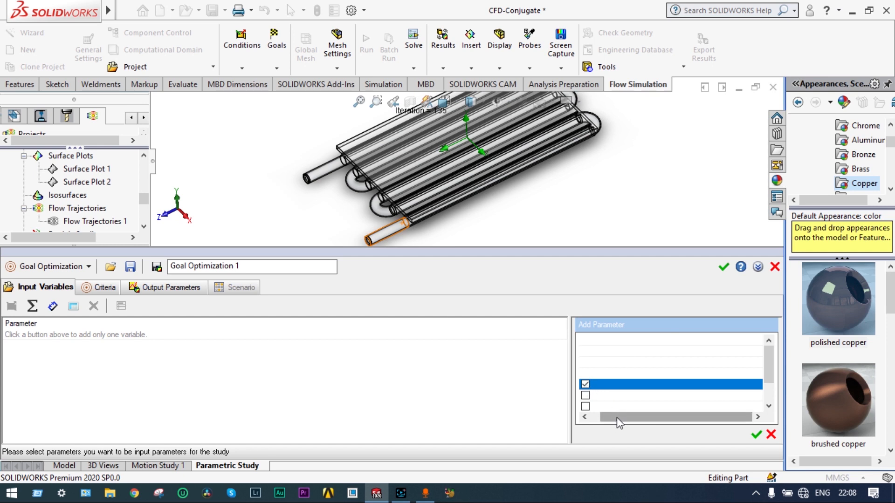
{"action": "left_click_drag", "start_coordinate": [617, 417], "coordinate": [602, 425]}
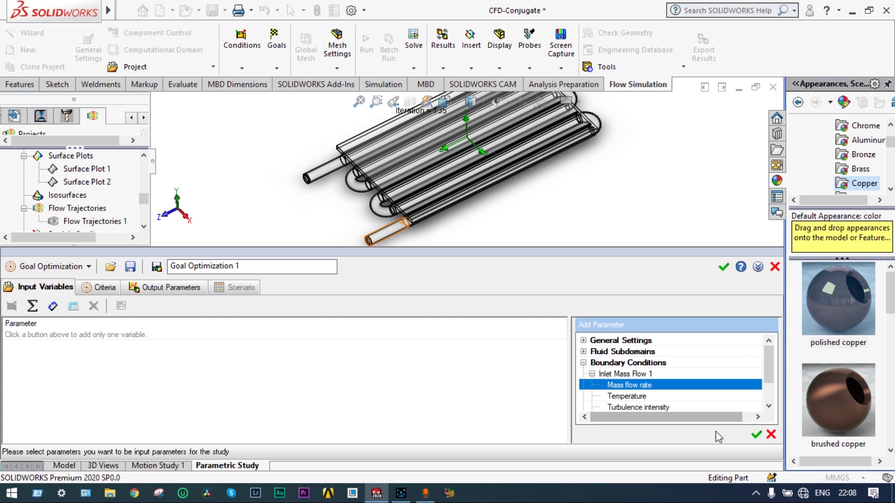
{"action": "left_click", "coordinate": [755, 434]}
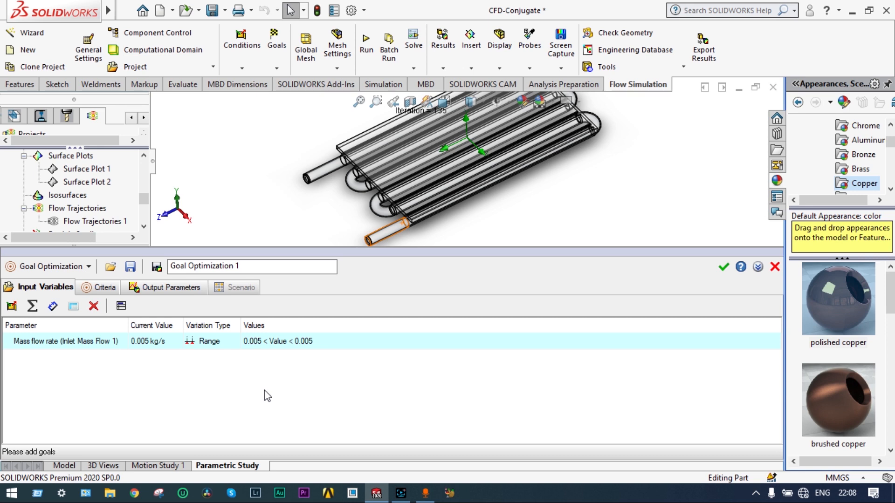
- Set the mass flow rate's variation range to a minimum of 0.006 kg/s and a maximum of 0.6 kg/s
{"action": "left_click", "coordinate": [267, 346]}
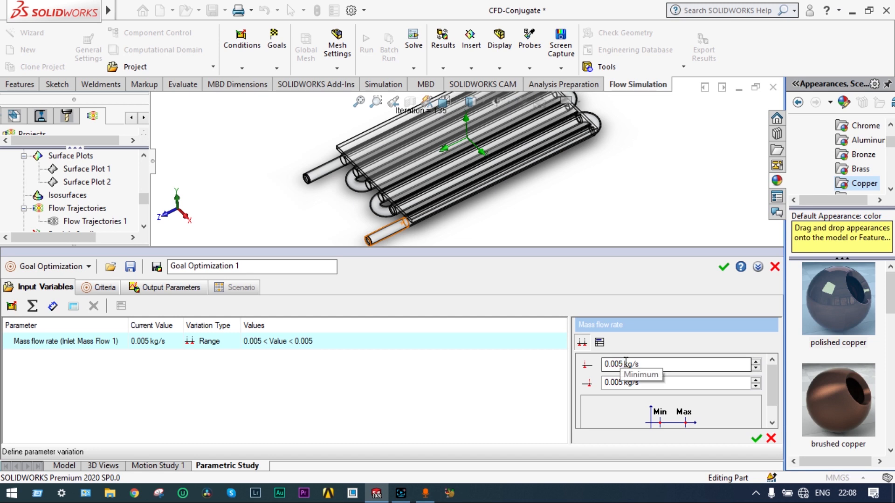
{"action": "left_click", "coordinate": [626, 363]}
{"action": "key", "text": "BackSpace"}
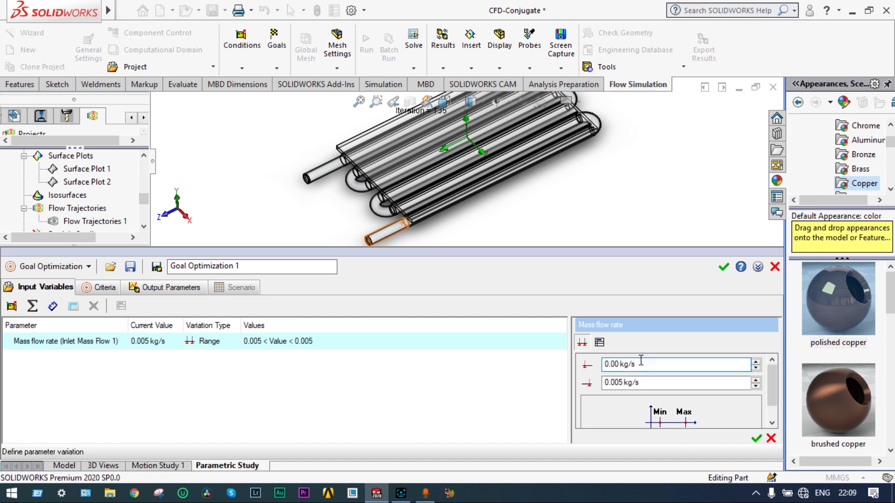
{"action": "type", "text": "6"}
{"action": "left_click", "coordinate": [620, 382]}
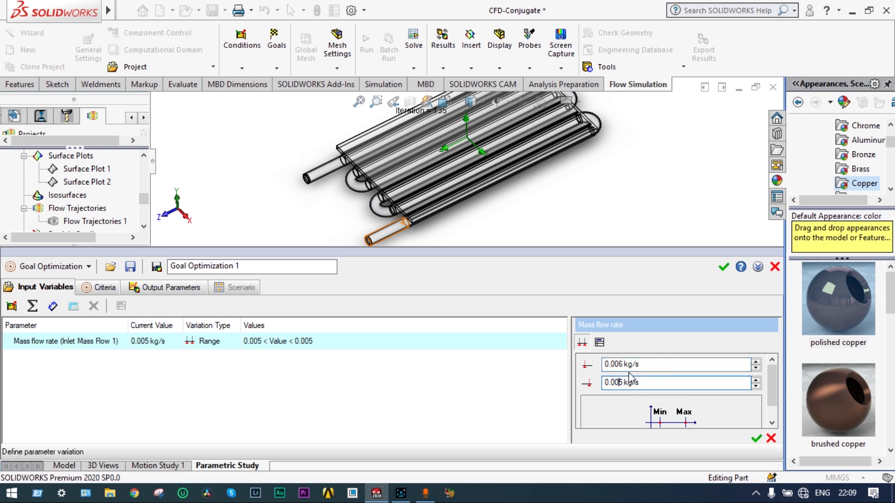
{"action": "key", "text": "BackSpace"}
{"action": "key", "text": "BackSpace"}
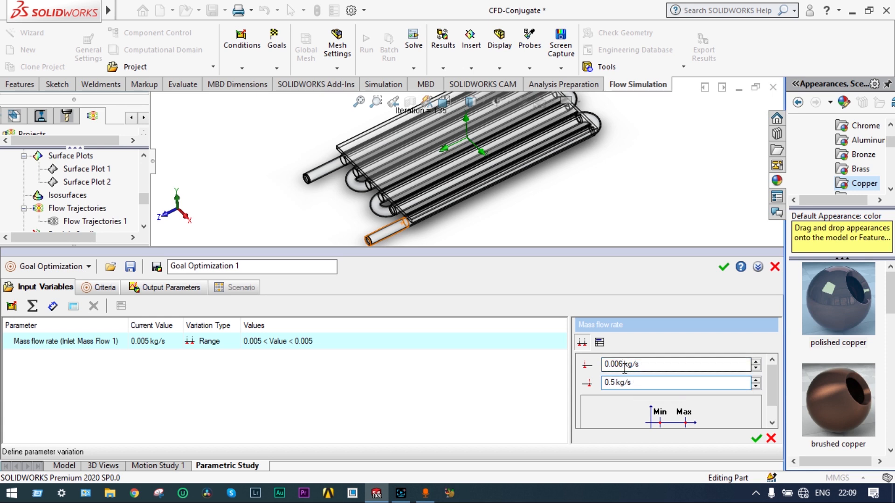
{"action": "left_click", "coordinate": [755, 438]}
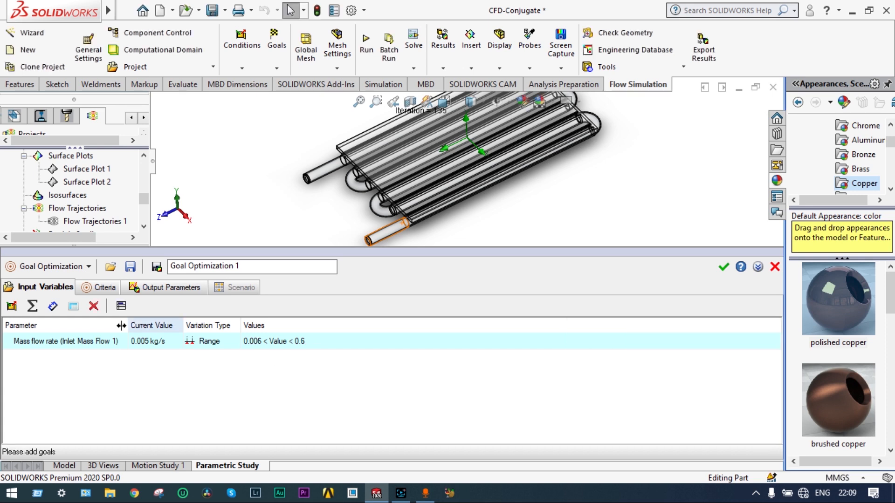
- Add the goal GG Maximum Temperature (Fluid) 1 as the optimization criterion
{"action": "left_click", "coordinate": [101, 288]}
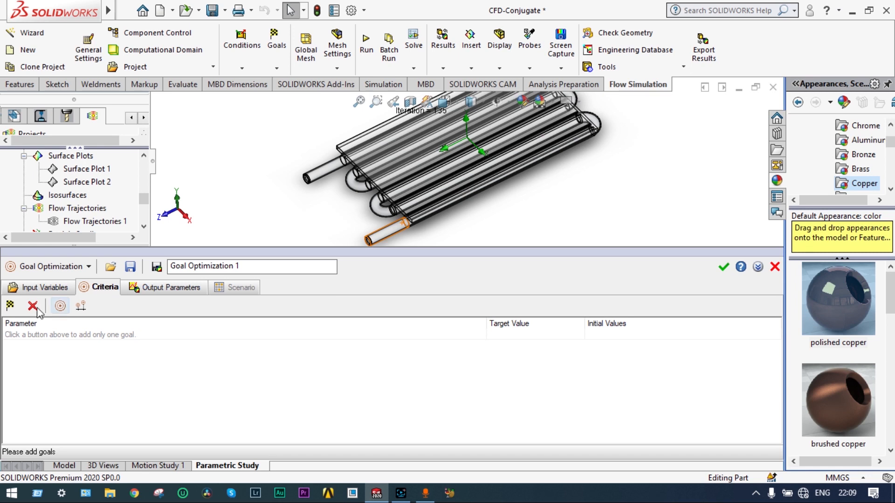
{"action": "left_click", "coordinate": [10, 305]}
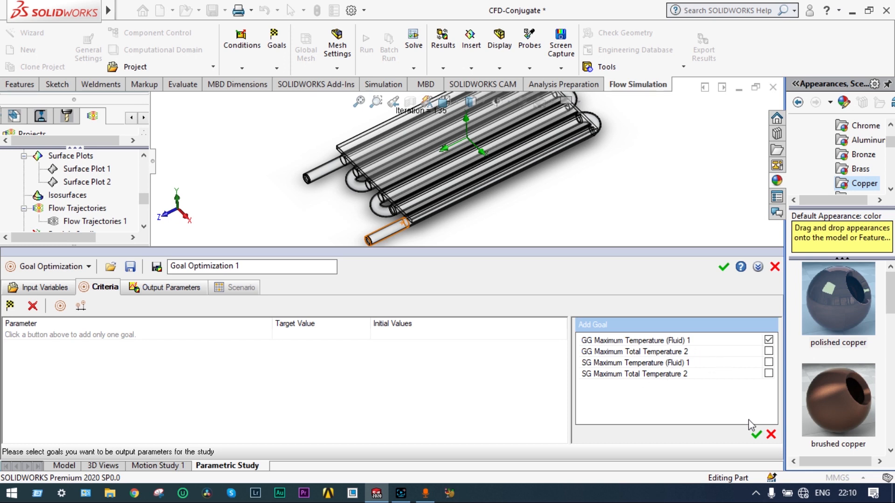
{"action": "left_click", "coordinate": [756, 435]}
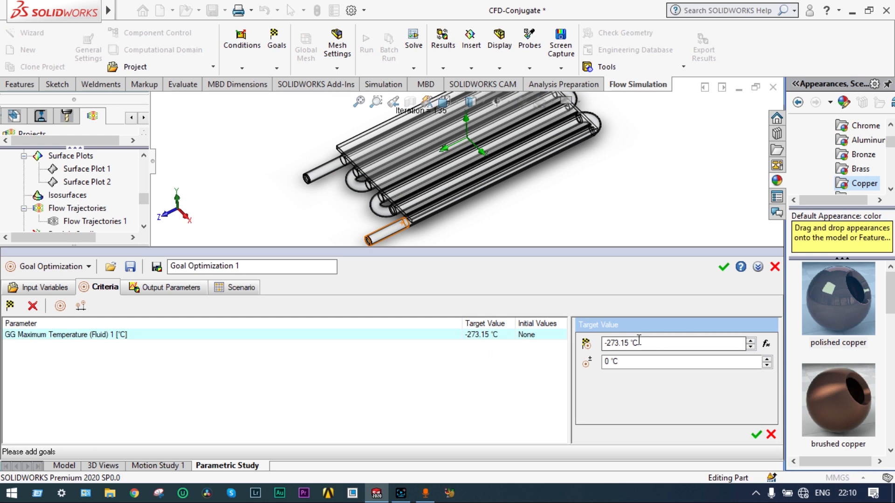
- Set the criterion's target value to 100 °C with a maximum deviation of 0.1 °C
{"action": "left_click", "coordinate": [653, 343]}
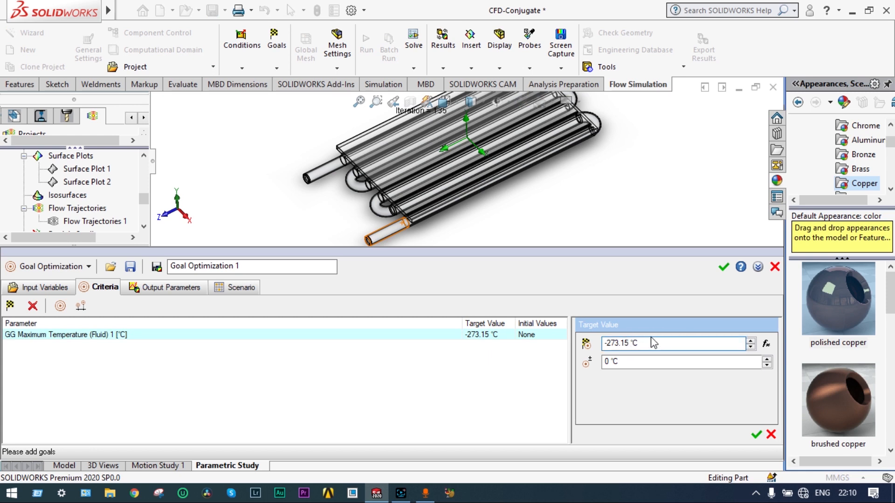
{"action": "key", "text": "BackSpace"}
{"action": "key", "text": "BackSpace"}
{"action": "key", "text": "BackSpace"}
{"action": "key", "text": "BackSpace"}
{"action": "key", "text": "BackSpace"}
{"action": "key", "text": "BackSpace"}
{"action": "key", "text": "BackSpace"}
{"action": "type", "text": "100"}
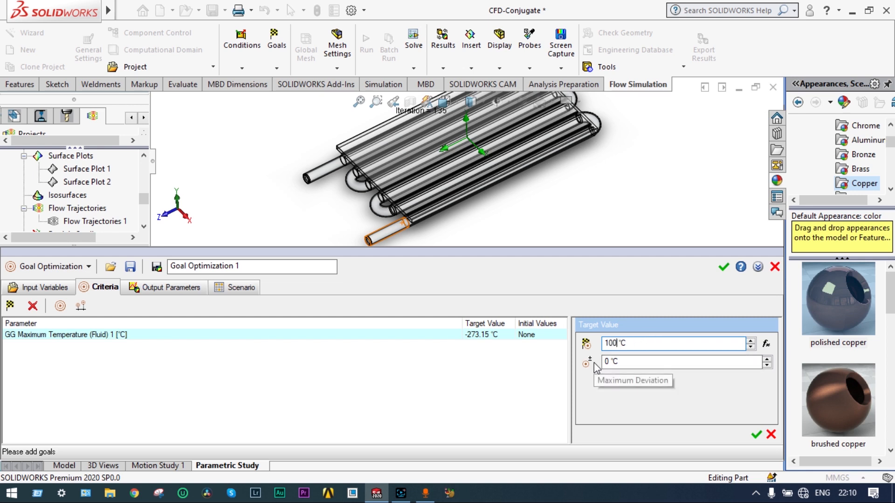
{"action": "left_click", "coordinate": [608, 362]}
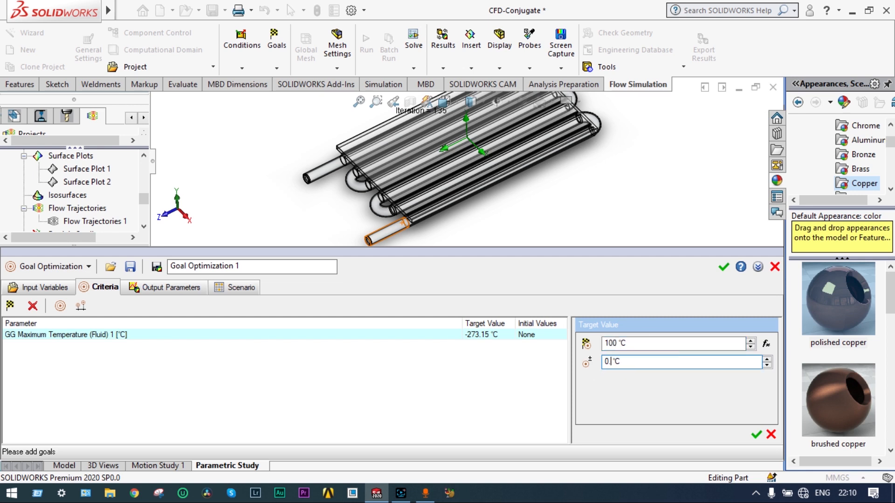
{"action": "type", "text": ".1"}
{"action": "left_click", "coordinate": [756, 434]}
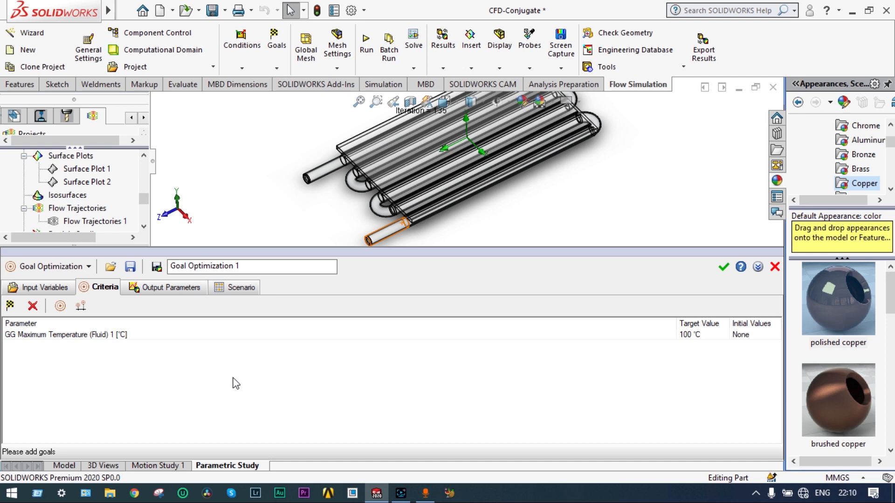
- Run the Goal Optimization 1 scenario and dismiss the message shown at the end of the calculation
{"action": "left_click", "coordinate": [225, 291]}
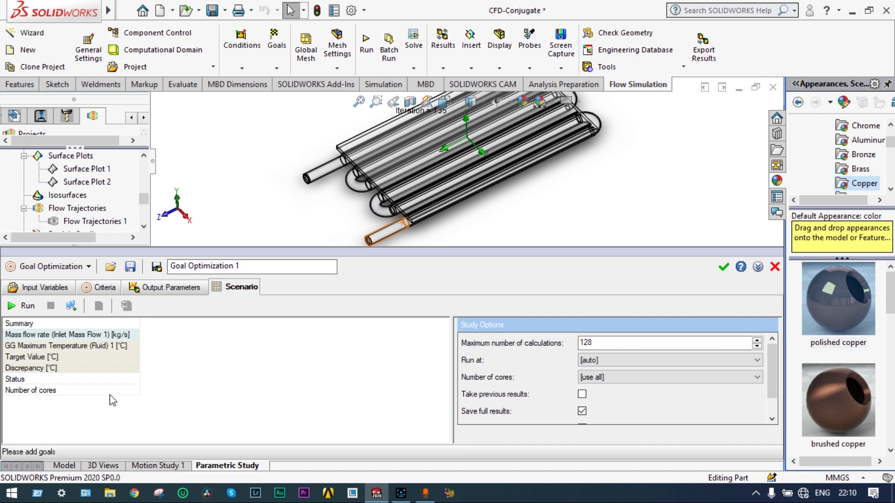
{"action": "left_click", "coordinate": [15, 308]}
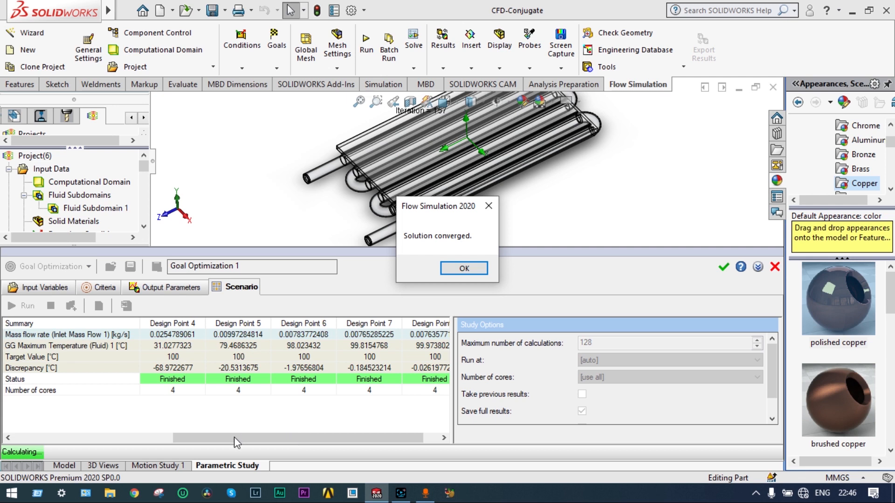
{"action": "left_click", "coordinate": [455, 268]}
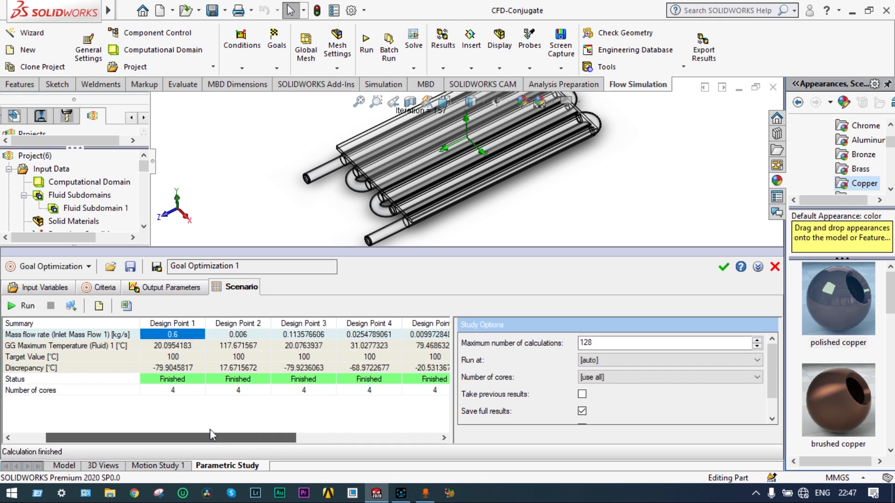
- Review the mass flow rate, maximum fluid temperature and discrepancy across the study's design points
{"action": "left_click_drag", "start_coordinate": [210, 429], "coordinate": [149, 426]}
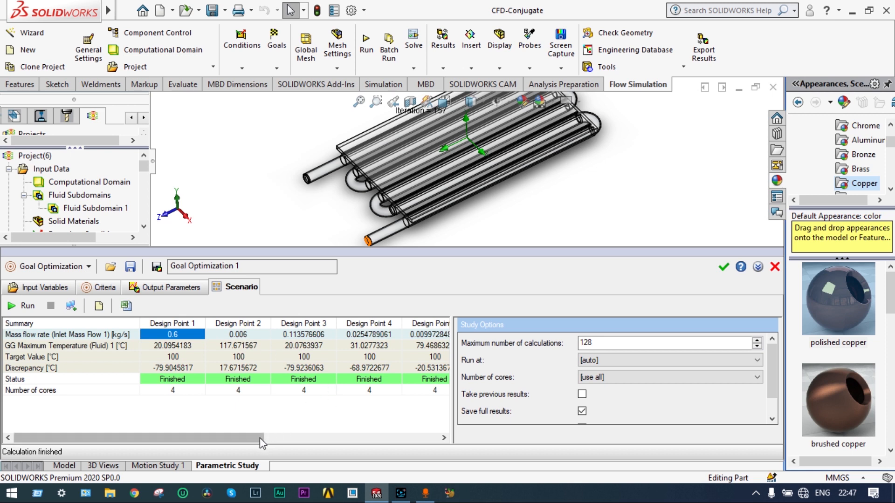
{"action": "left_click_drag", "start_coordinate": [259, 438], "coordinate": [454, 466]}
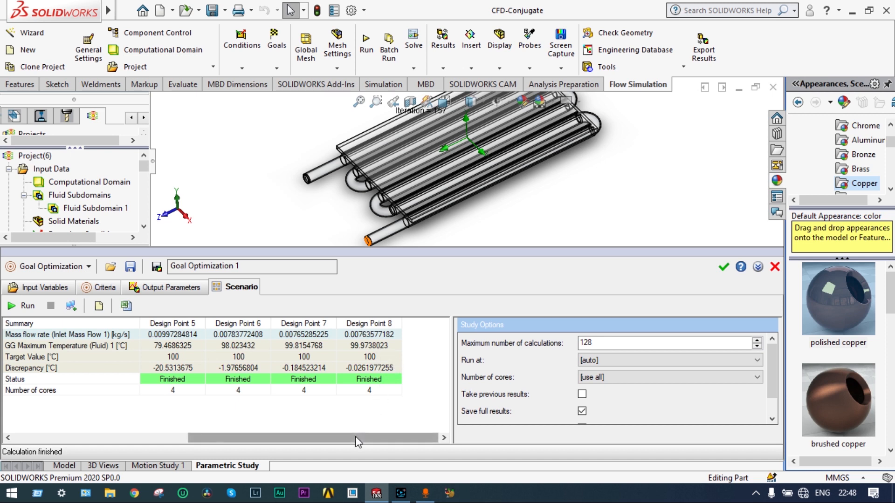
{"action": "left_click_drag", "start_coordinate": [355, 436], "coordinate": [349, 440]}
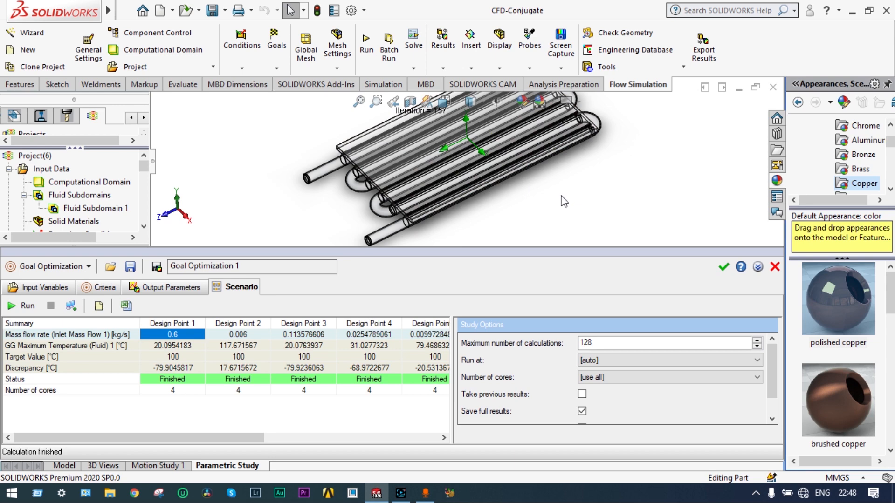
{"action": "scroll", "coordinate": [563, 201], "scroll_direction": "up", "scroll_amount": 2}
{"action": "scroll", "coordinate": [563, 186], "scroll_direction": "up", "scroll_amount": 1}
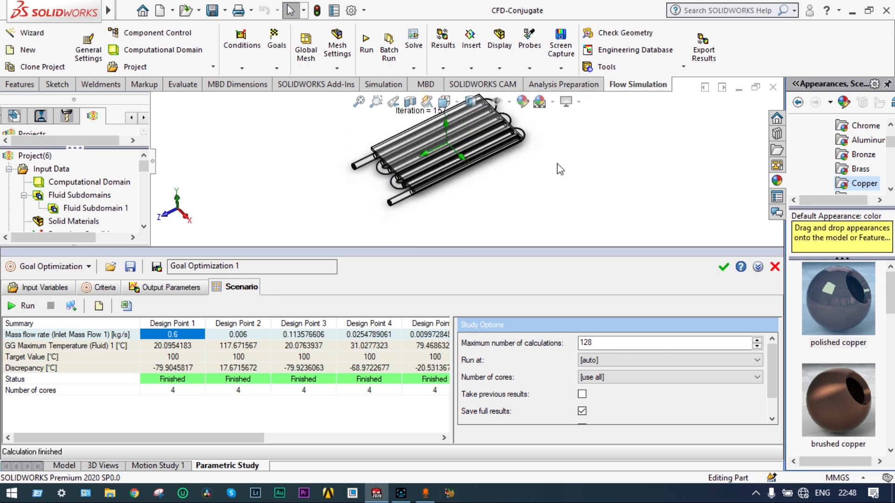